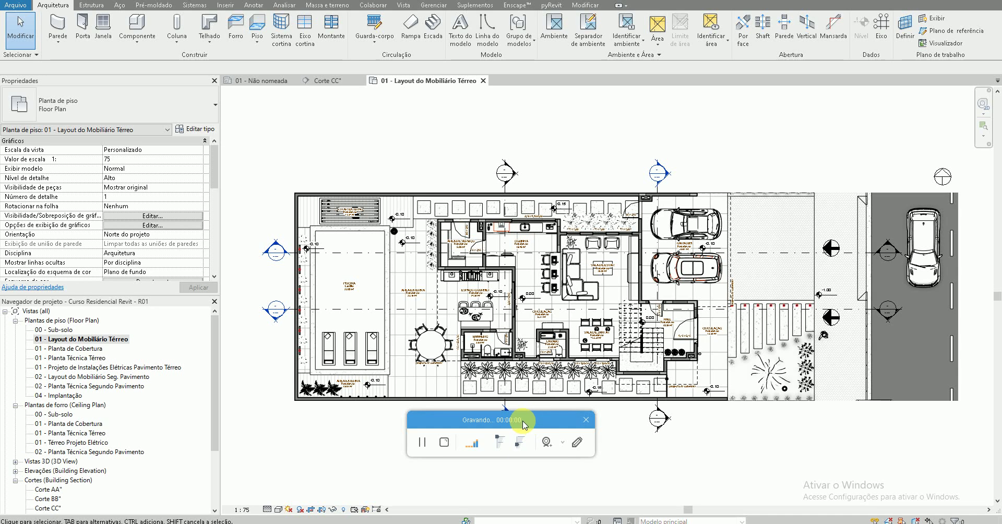
# Uncheck Recortar vista under Extensões for the ground-floor layout plan
pyautogui.moveTo(537, 416); pyautogui.dragTo(914, 459)
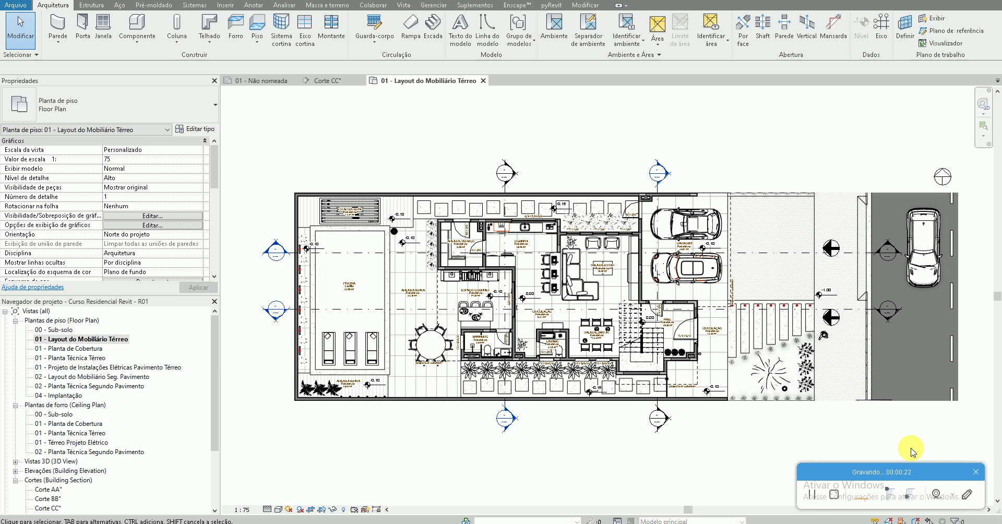
pyautogui.scroll(2, 409, 329)
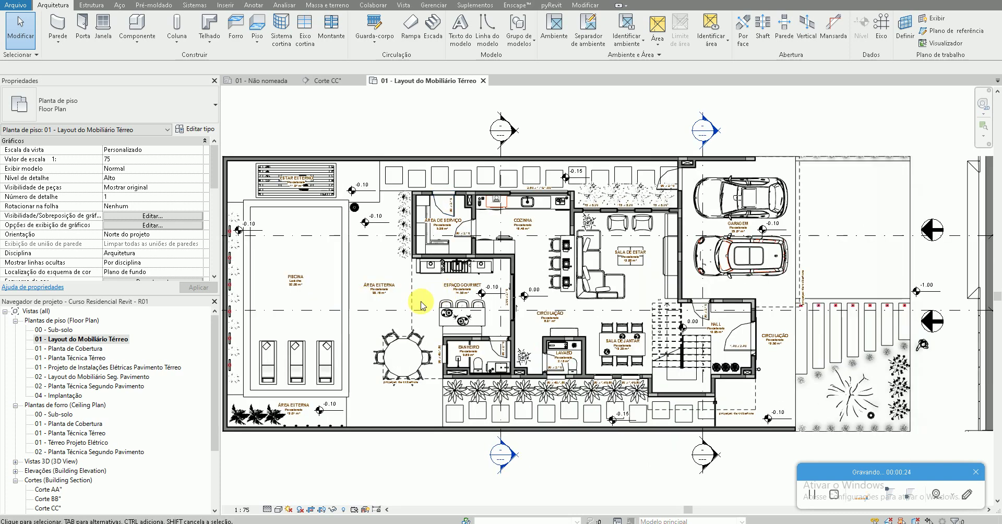
pyautogui.scroll(1, 422, 305)
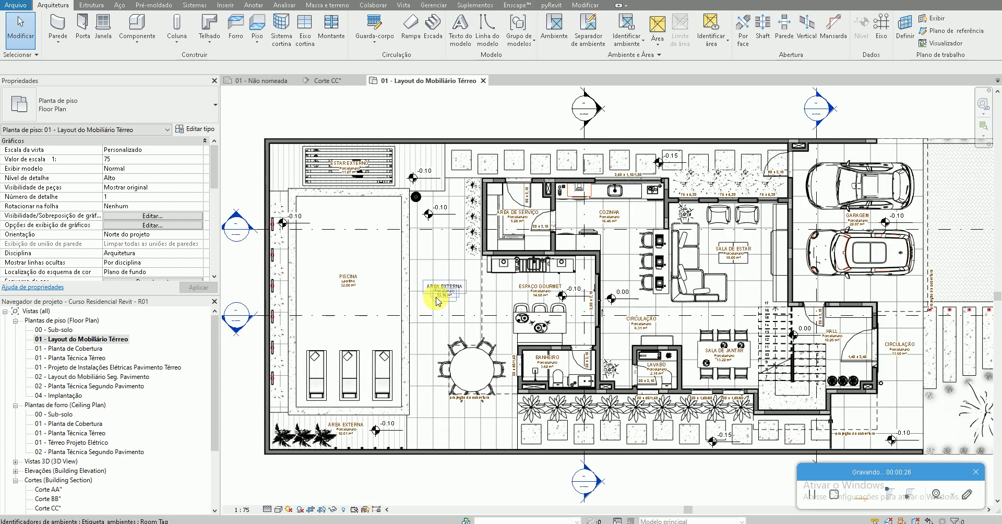
pyautogui.scroll(-1, 436, 300)
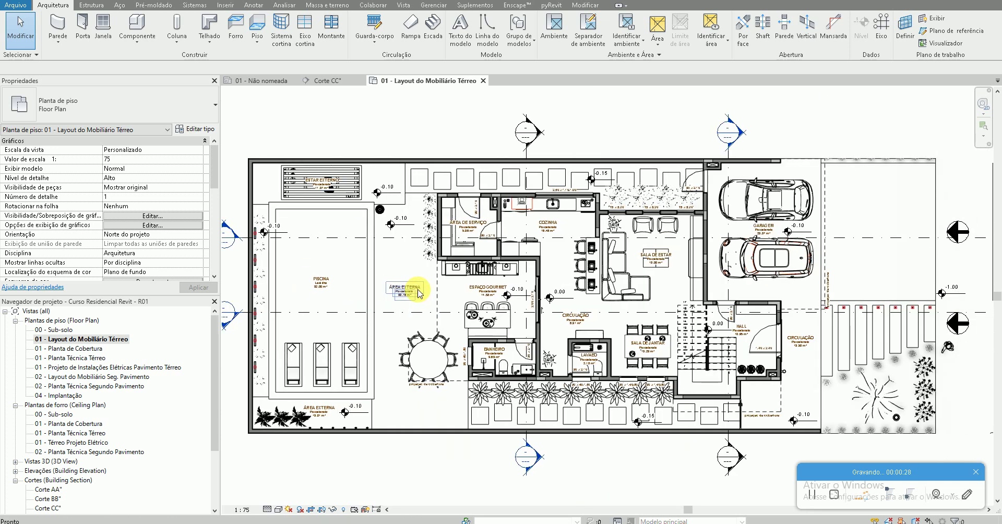
pyautogui.scroll(-2, 145, 417)
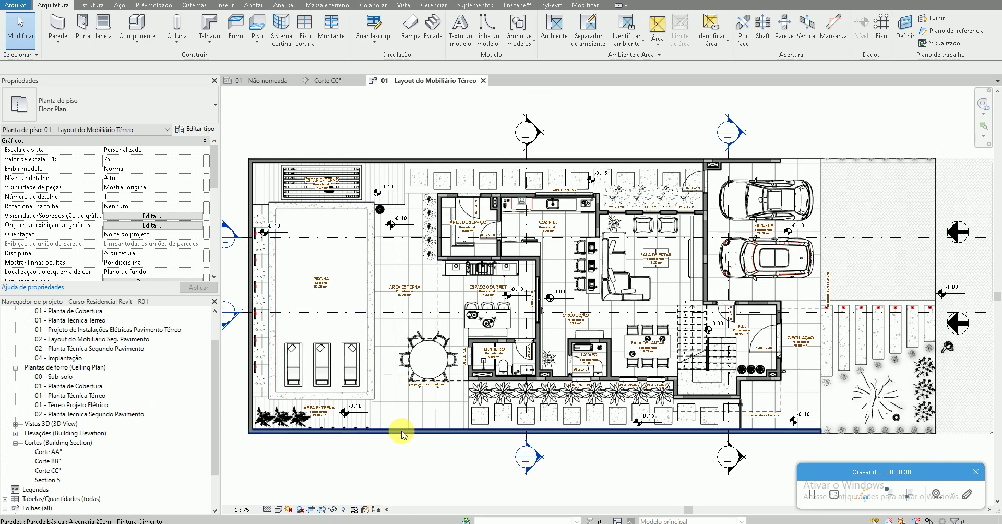
pyautogui.scroll(-2, 152, 198)
pyautogui.scroll(-2, 146, 214)
pyautogui.scroll(-2, 113, 221)
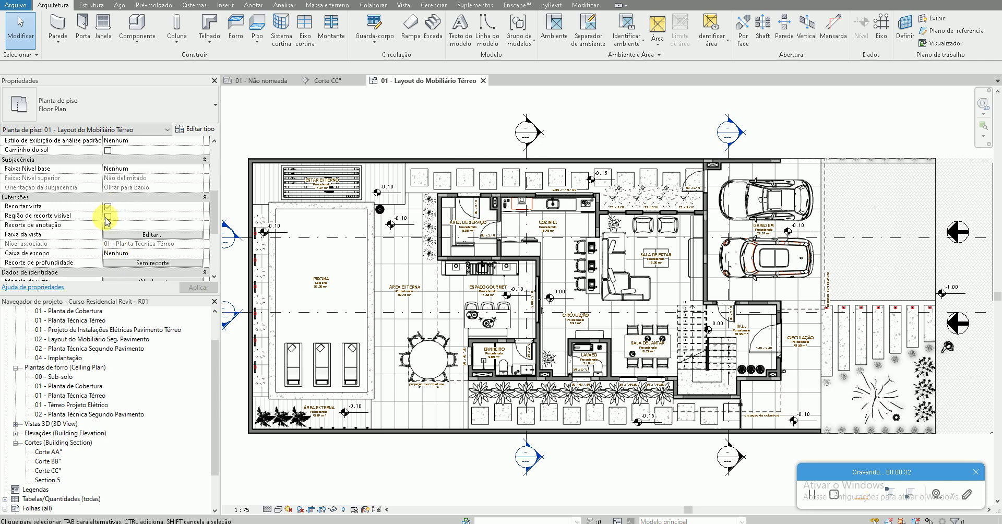
pyautogui.click(107, 206)
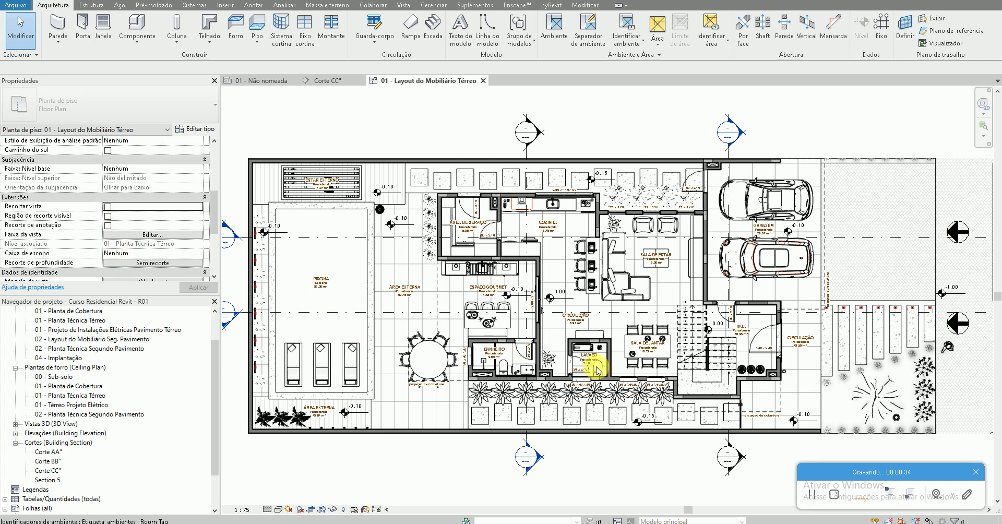
# Zoom out to show the whole site and street, then select the west elevation marker
pyautogui.scroll(-4, 605, 360)
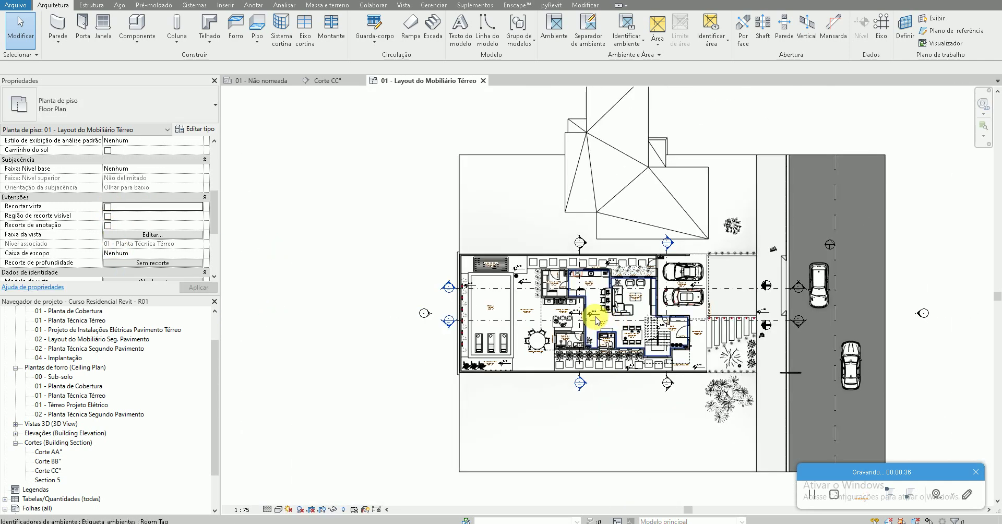
pyautogui.scroll(3, 778, 384)
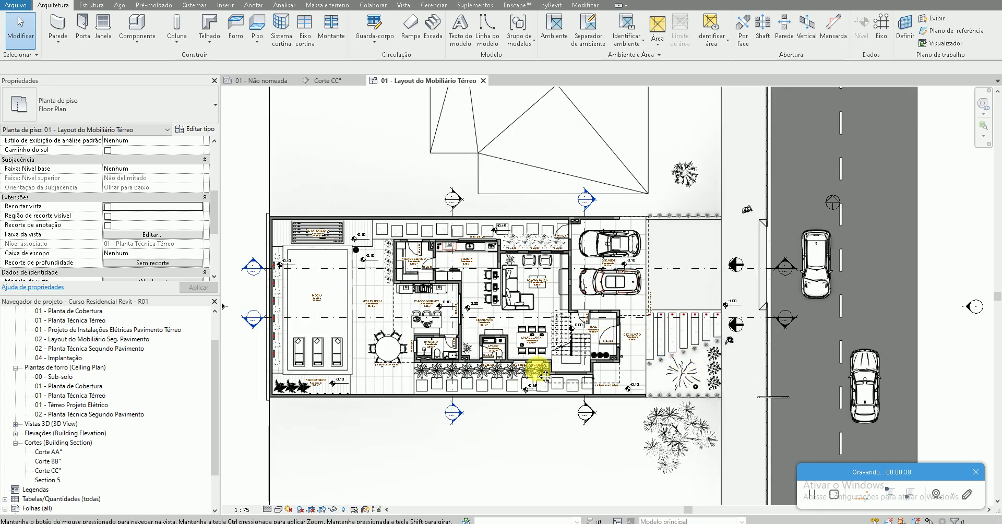
pyautogui.moveTo(536, 355); pyautogui.dragTo(539, 421, button='middle')
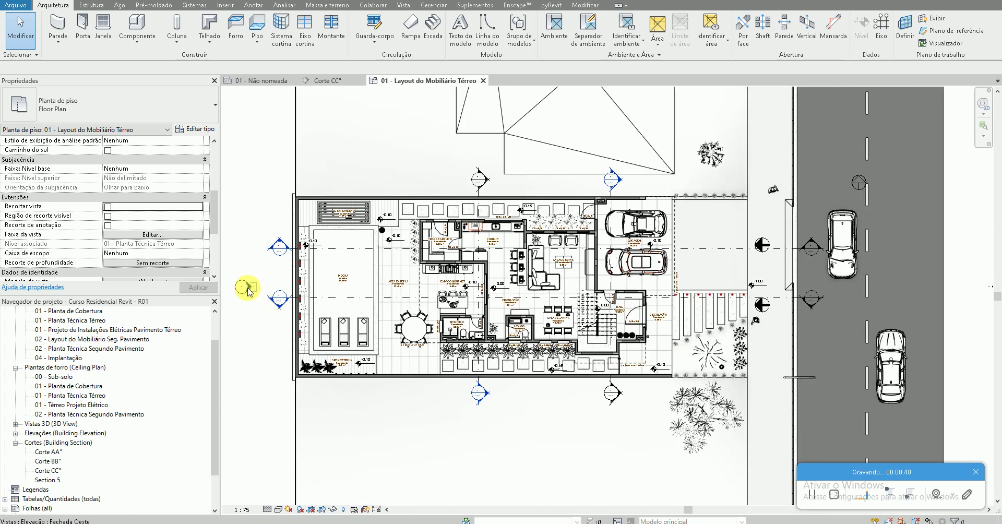
pyautogui.scroll(-3, 499, 428)
pyautogui.click(489, 410)
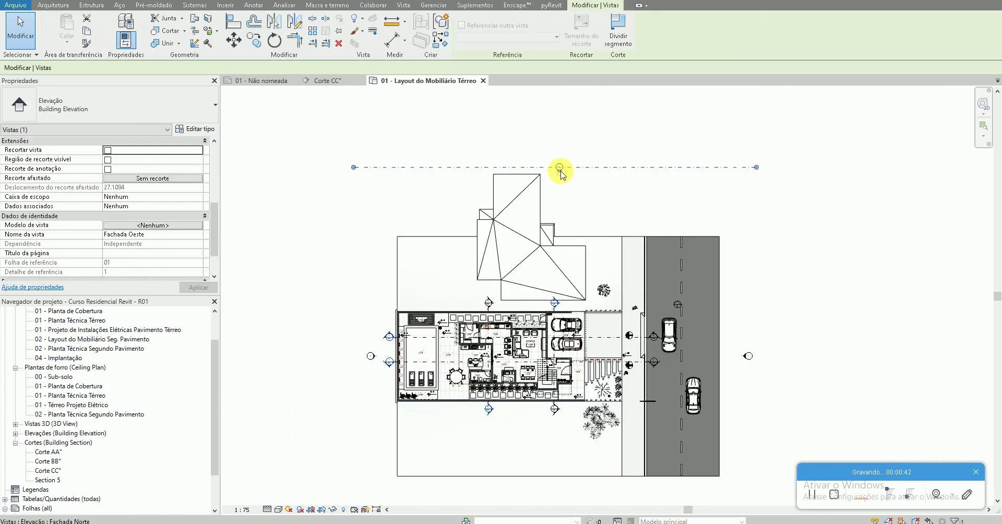
pyautogui.moveTo(591, 326); pyautogui.dragTo(583, 306, button='middle')
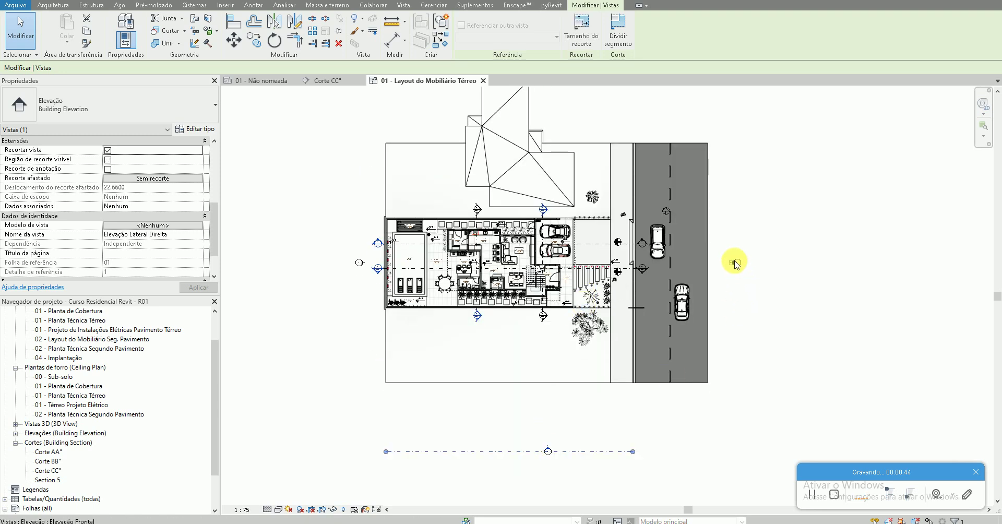
pyautogui.click(734, 306)
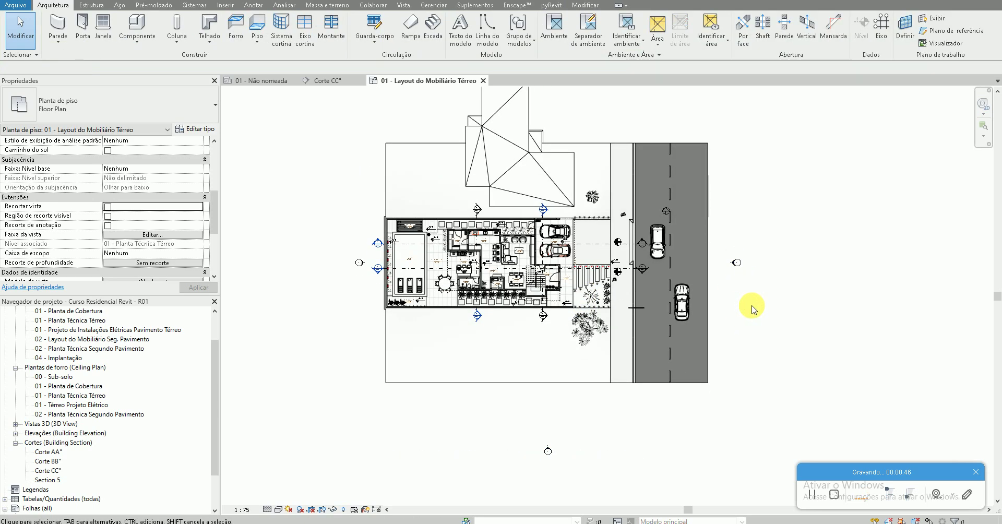
pyautogui.moveTo(609, 253); pyautogui.dragTo(638, 264, button='middle')
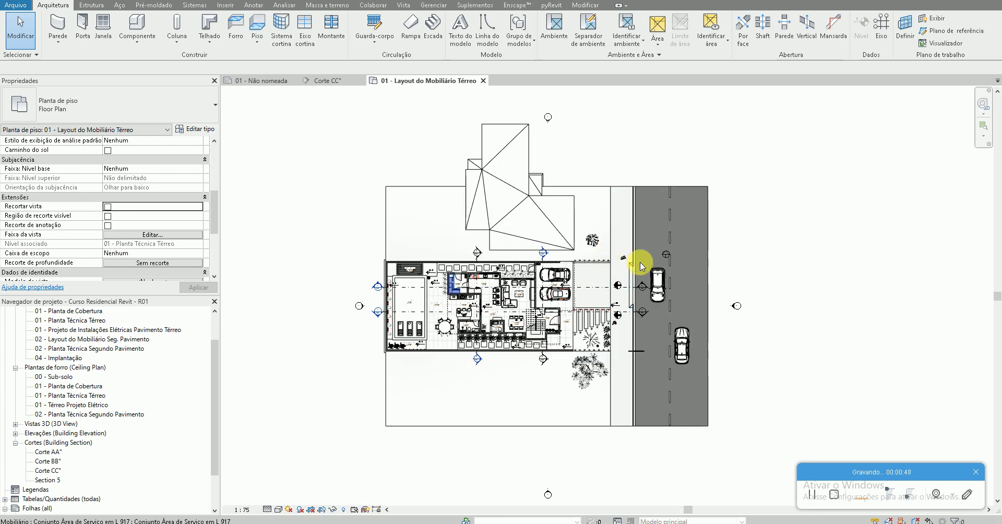
pyautogui.scroll(1, 358, 307)
pyautogui.scroll(3, 359, 297)
pyautogui.click(358, 296)
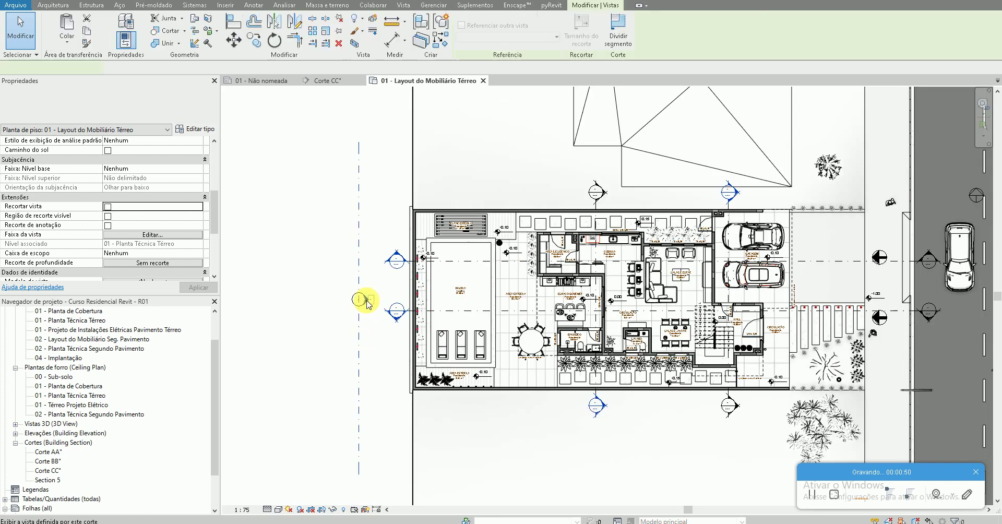
# Open Fachada Oeste to check the roof, then return to 01 - Layout do Mobiliário Térreo
pyautogui.doubleClick(365, 293)
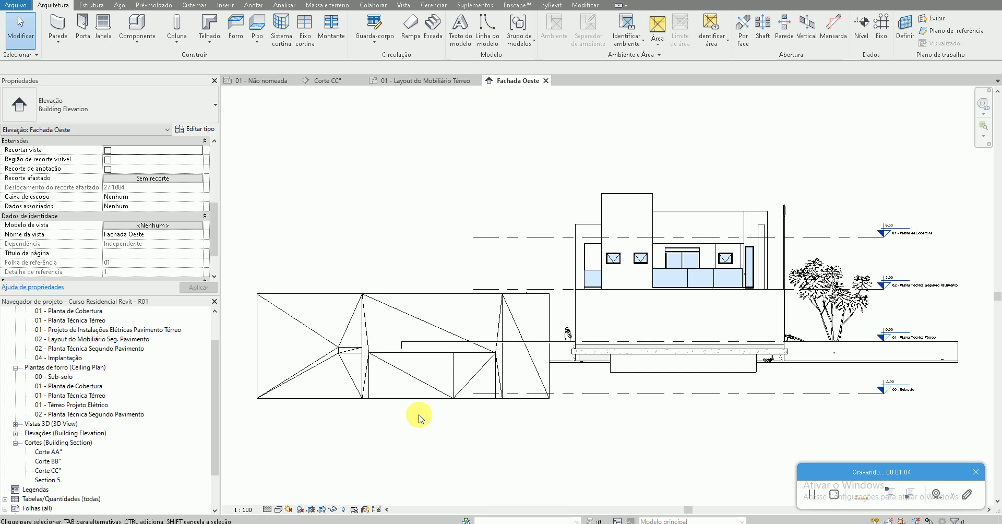
pyautogui.click(622, 292)
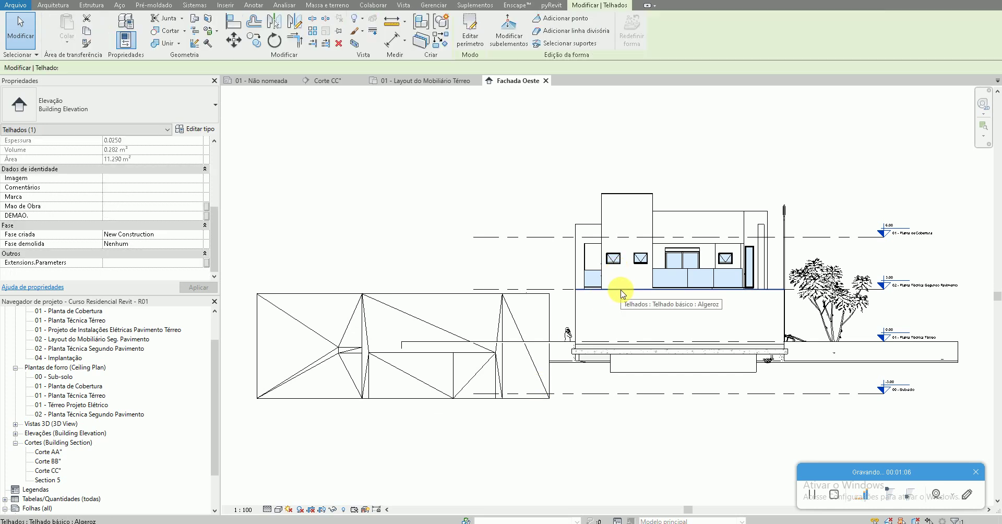
pyautogui.press('Escape')
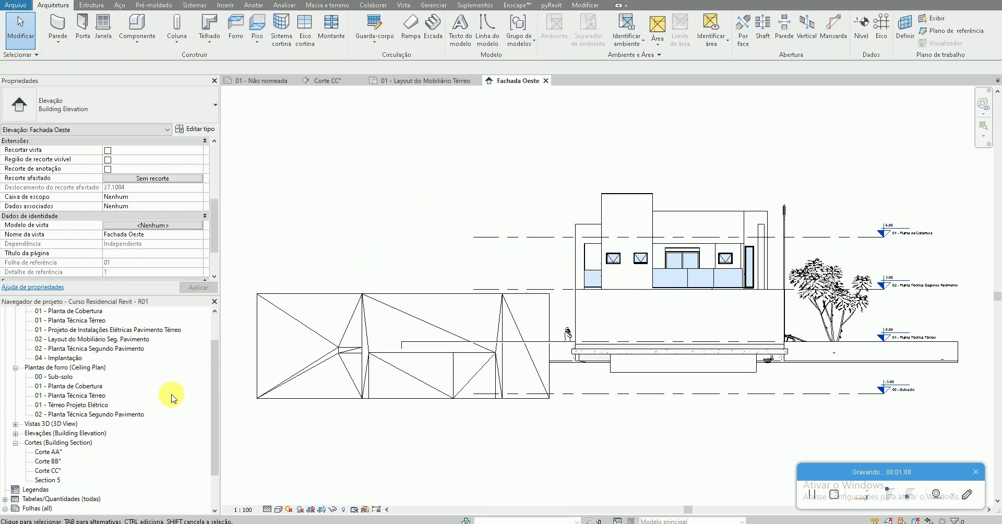
pyautogui.scroll(2, 96, 403)
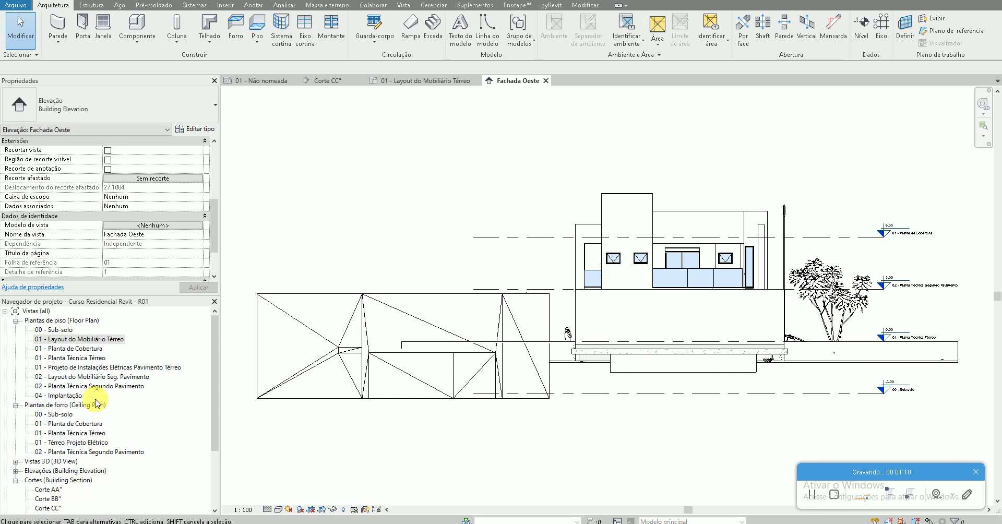
pyautogui.doubleClick(81, 339)
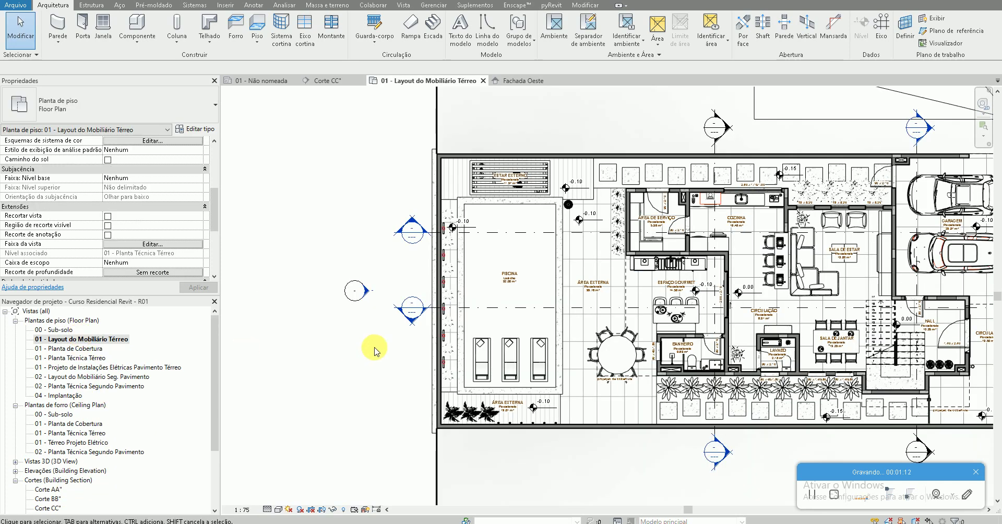
# Bring the pool area into view and start Vista > Elevação > Elevação placement
pyautogui.click(619, 340)
pyautogui.moveTo(619, 340); pyautogui.dragTo(581, 362, button='middle')
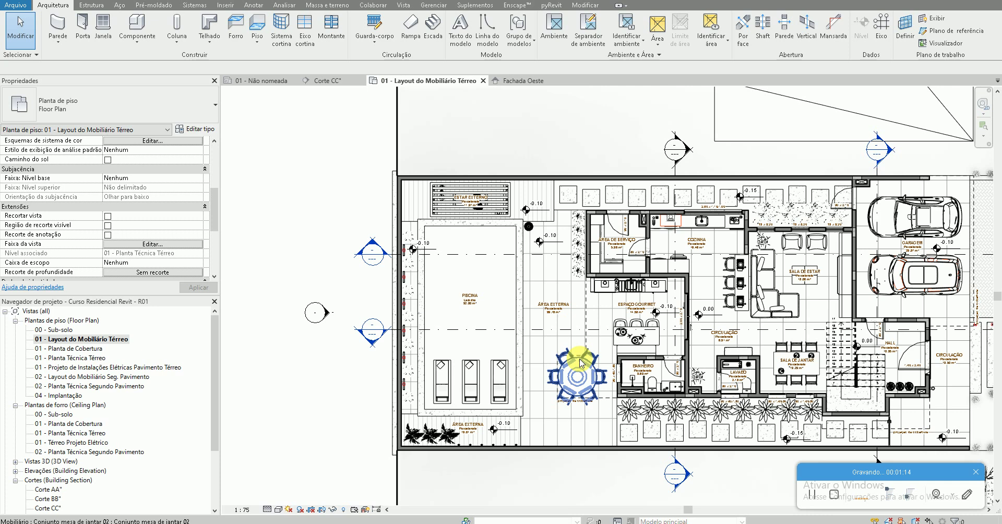
pyautogui.press('Escape')
pyautogui.scroll(1, 572, 301)
pyautogui.scroll(1, 532, 313)
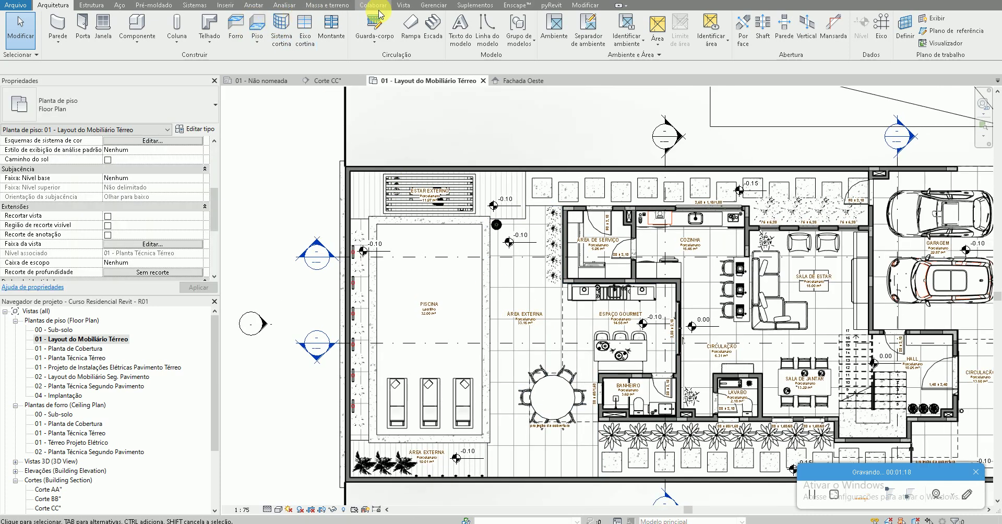
pyautogui.click(404, 7)
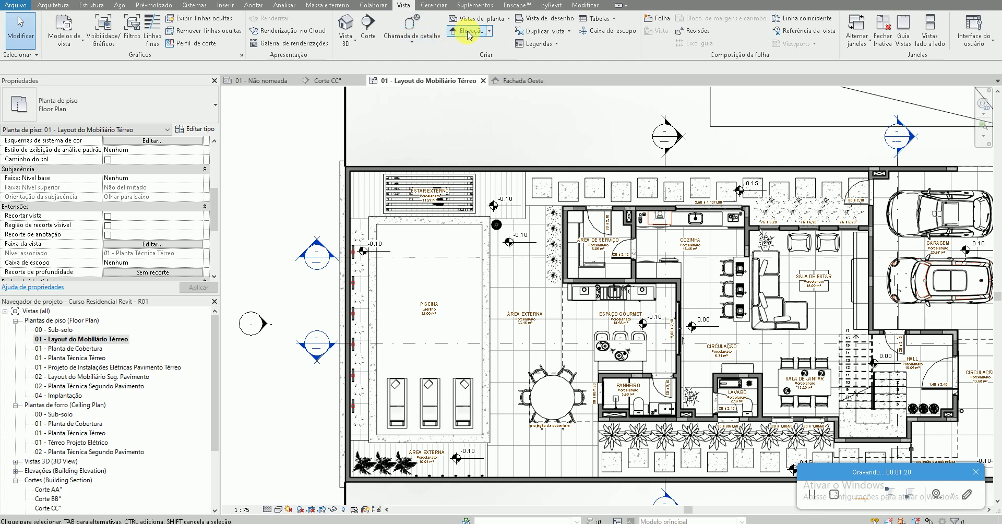
pyautogui.click(489, 34)
pyautogui.click(508, 48)
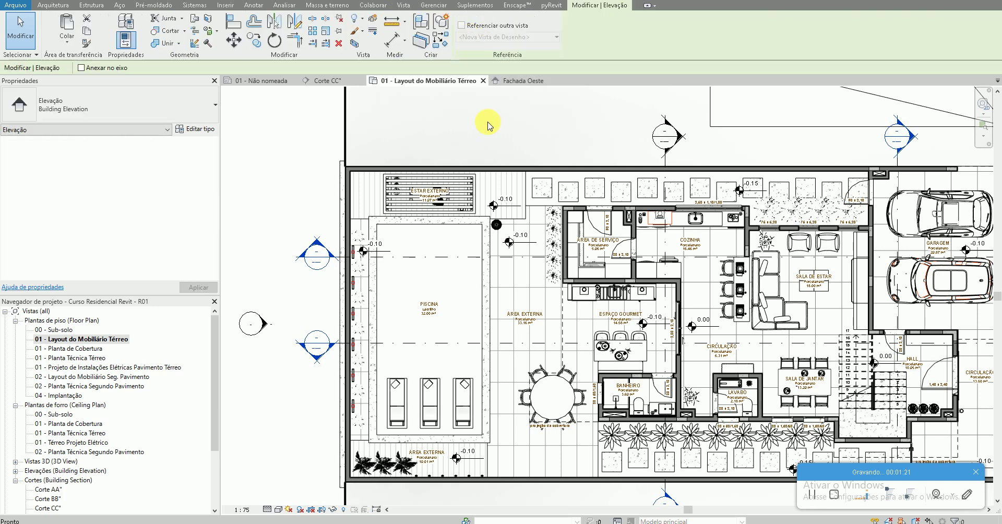
# Place the new elevation marker just beside the pool and end placement
pyautogui.click(495, 324)
pyautogui.press('Escape')
pyautogui.press('Escape')
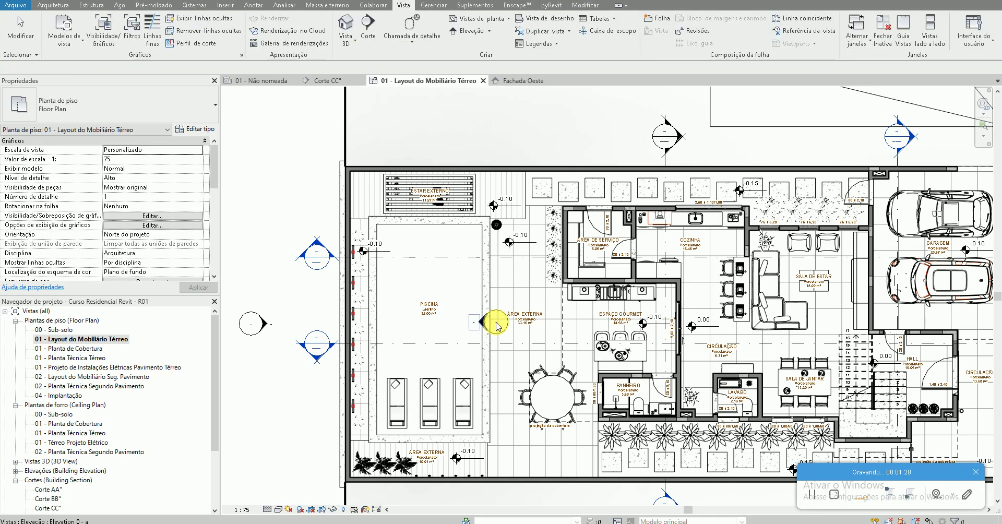
pyautogui.scroll(3, 493, 323)
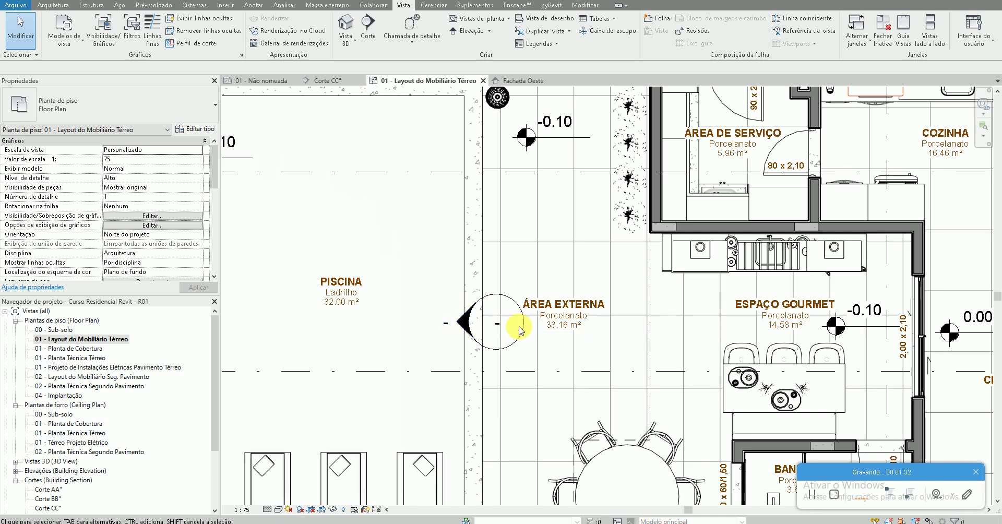
pyautogui.scroll(4, 517, 325)
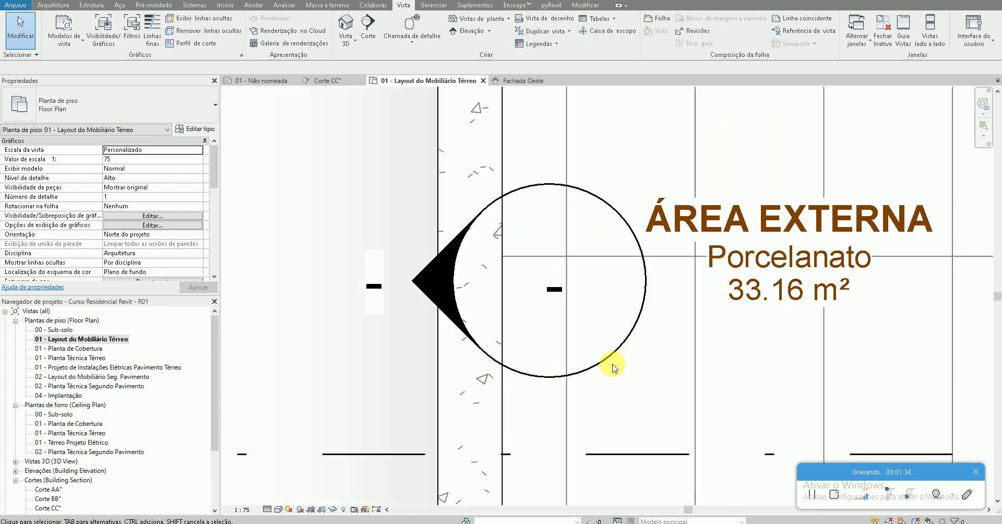
# Select the marker next to the ÁREA EXTERNA tag and pick its left-facing elevation arrow
pyautogui.click(614, 356)
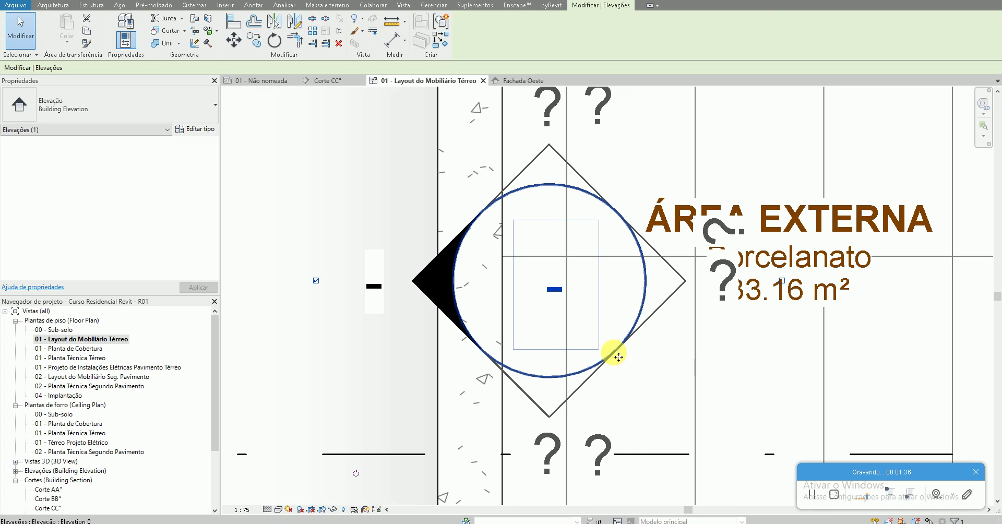
pyautogui.scroll(-2, 614, 356)
pyautogui.scroll(2, 711, 315)
pyautogui.scroll(2, 711, 315)
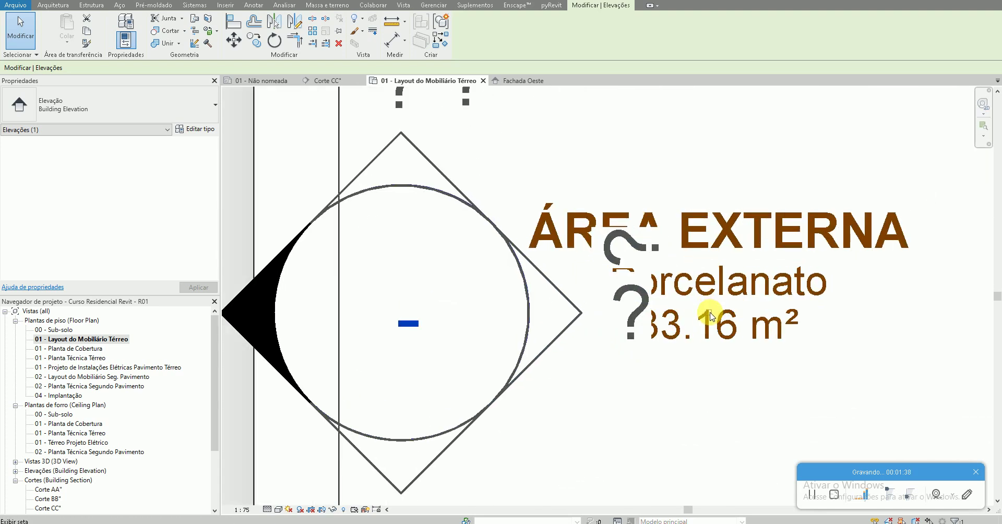
pyautogui.click(727, 132)
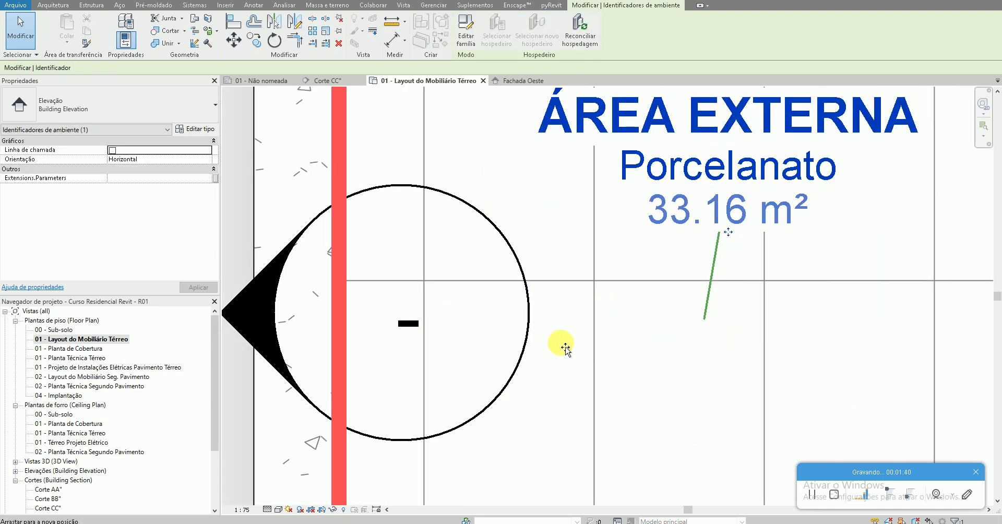
pyautogui.click(528, 339)
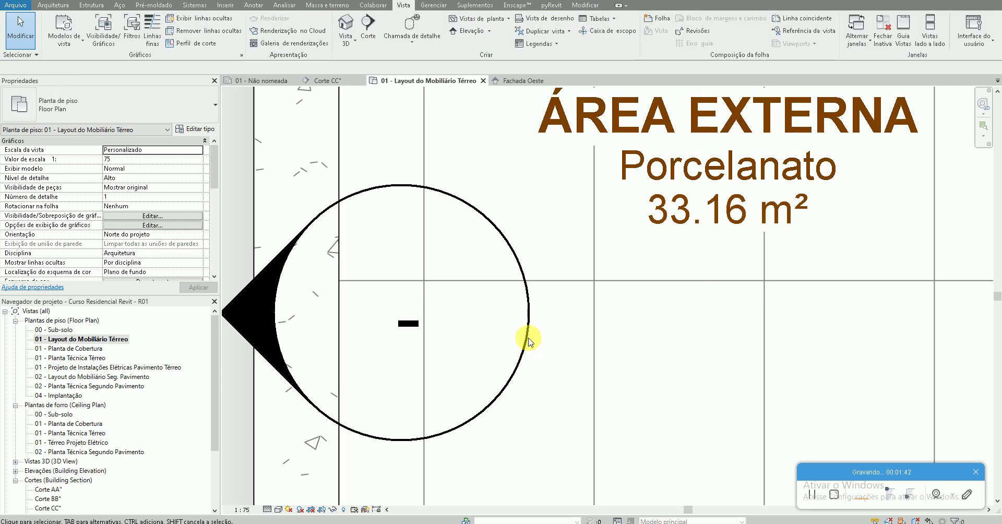
pyautogui.click(528, 340)
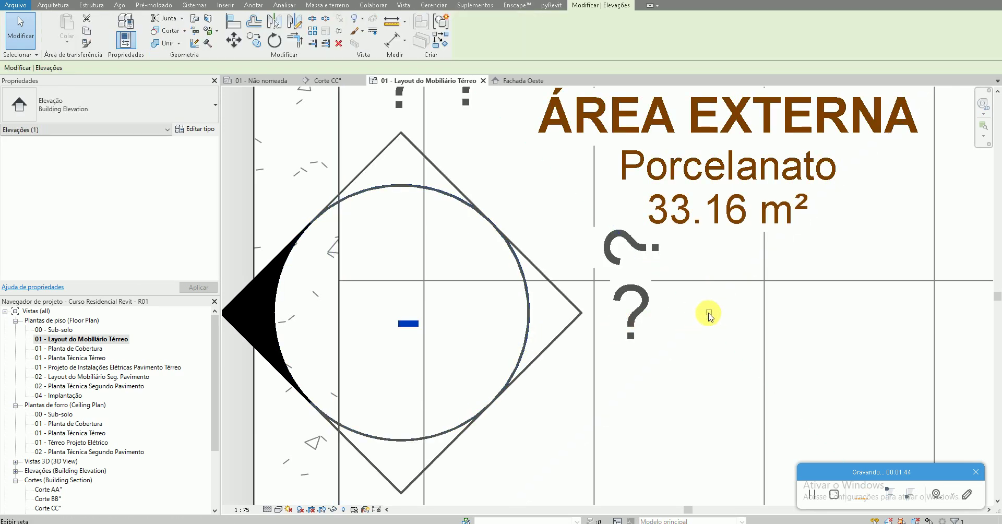
pyautogui.scroll(-2, 518, 384)
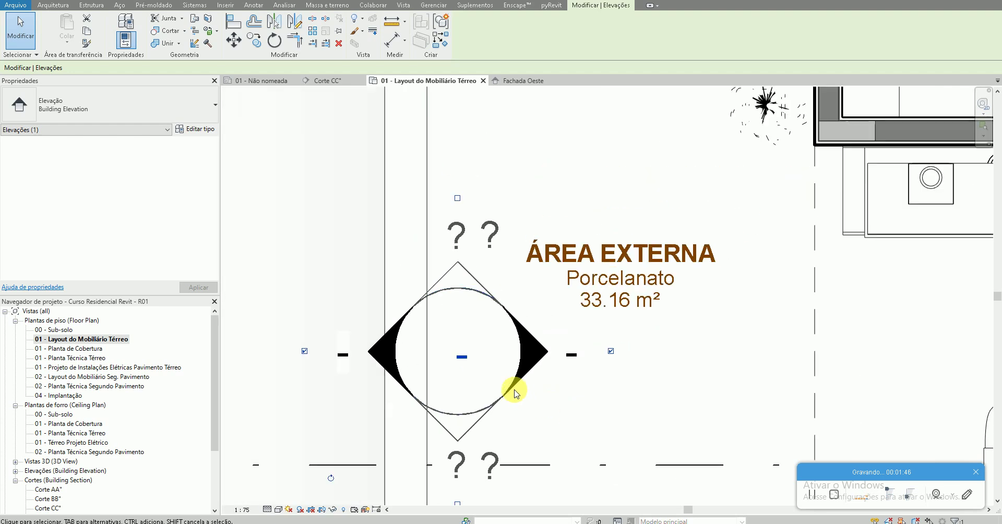
pyautogui.click(301, 354)
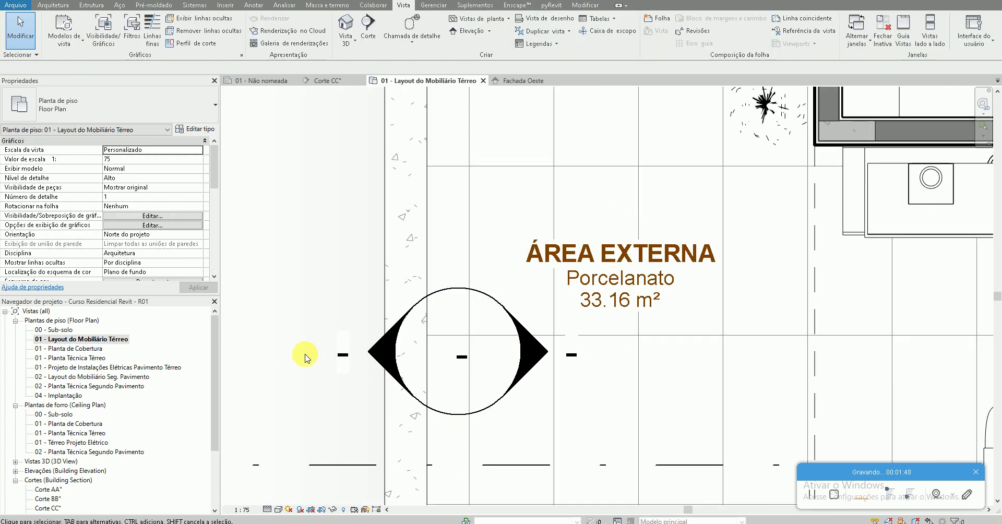
pyautogui.click(342, 360)
pyautogui.scroll(-2, 374, 365)
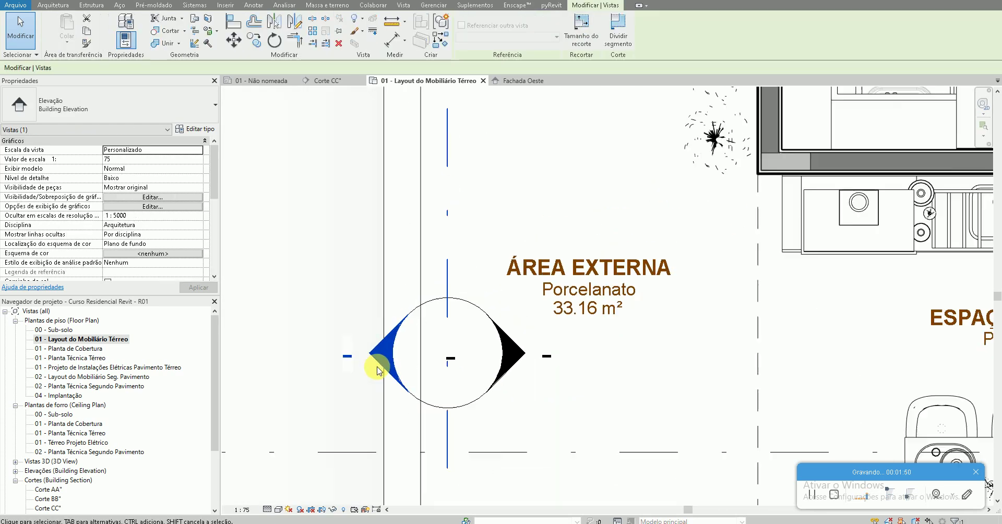
# Open Elevation 0 - c from the marker arrow, then return to the plan and reselect it
pyautogui.doubleClick(400, 340)
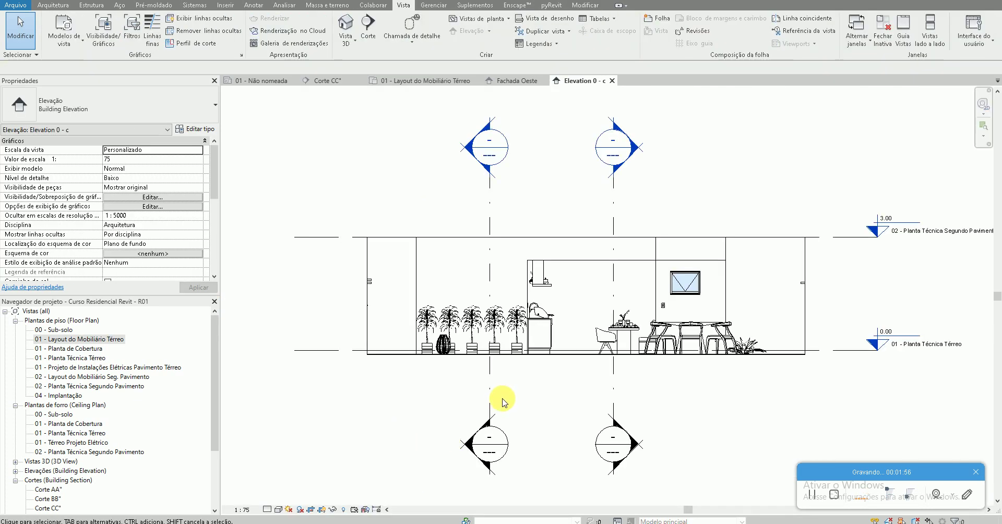
pyautogui.doubleClick(78, 339)
pyautogui.click(396, 366)
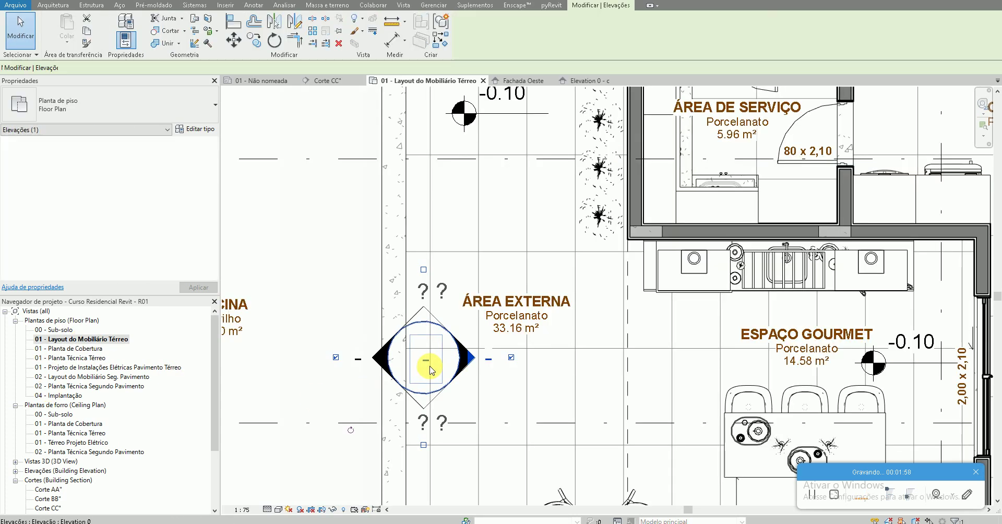
pyautogui.click(460, 358)
pyautogui.scroll(-5, 462, 360)
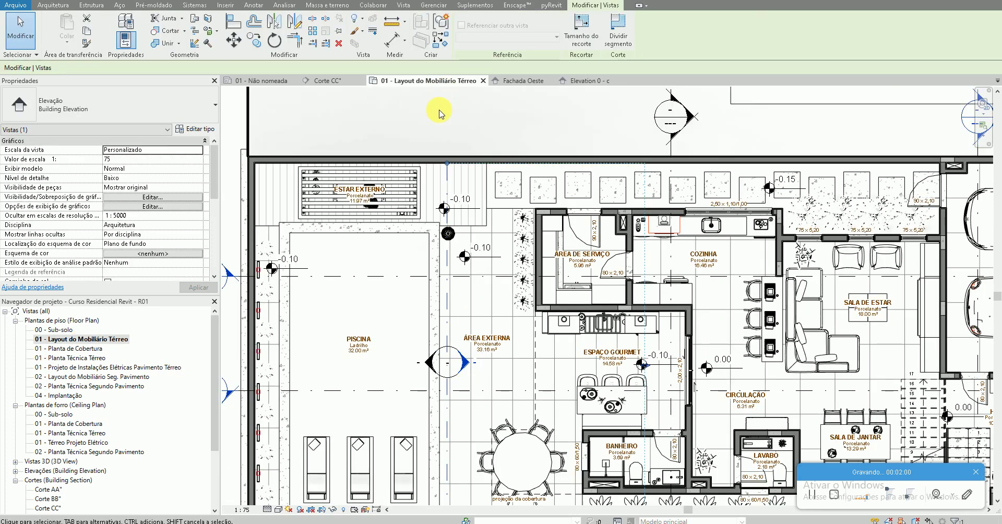
pyautogui.scroll(-2, 459, 354)
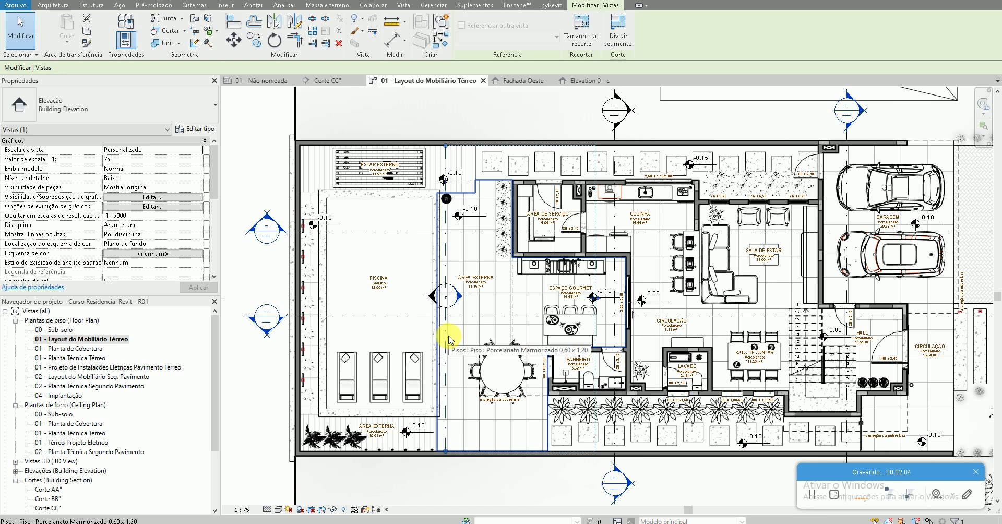
# In Elevation 0 - c, uncheck Recortar vista and pan up to show the upper floor
pyautogui.doubleClick(462, 296)
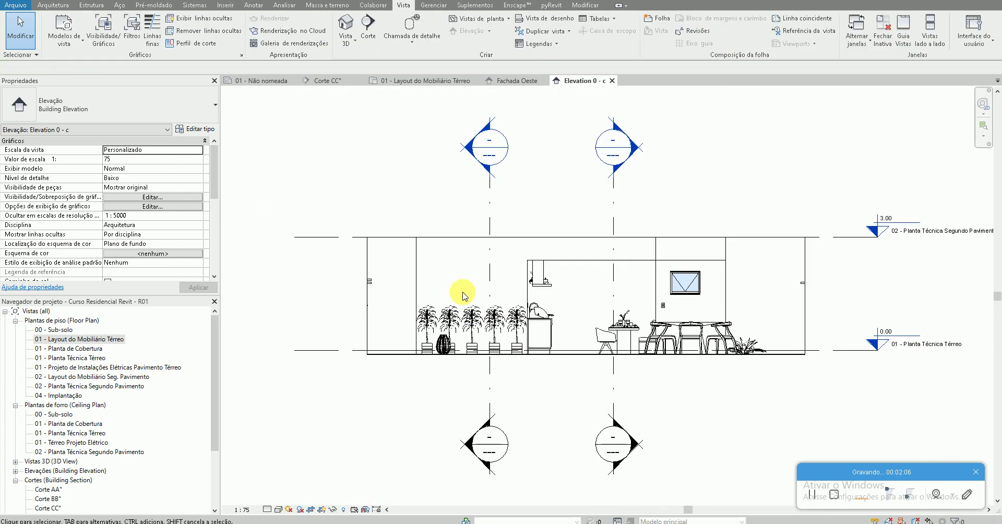
pyautogui.scroll(-5, 159, 252)
pyautogui.click(107, 198)
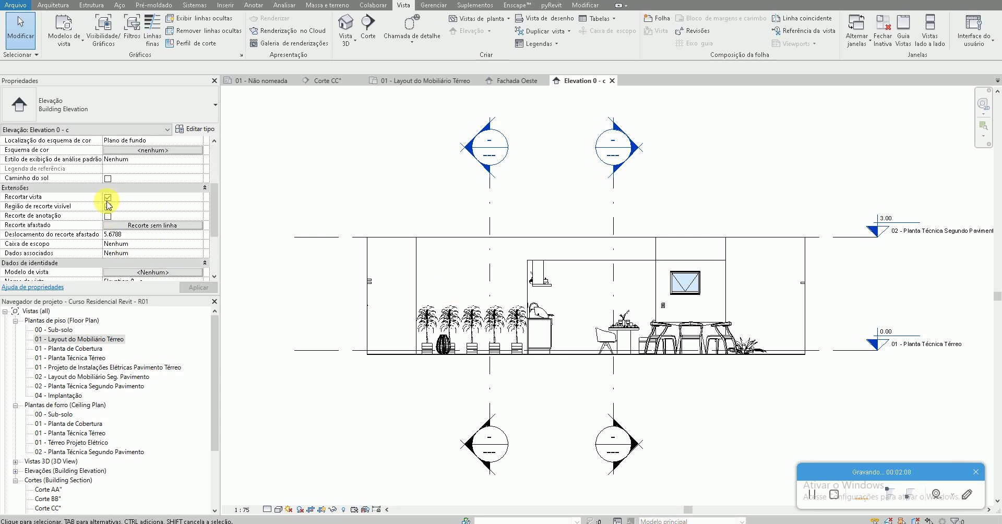
pyautogui.click(107, 198)
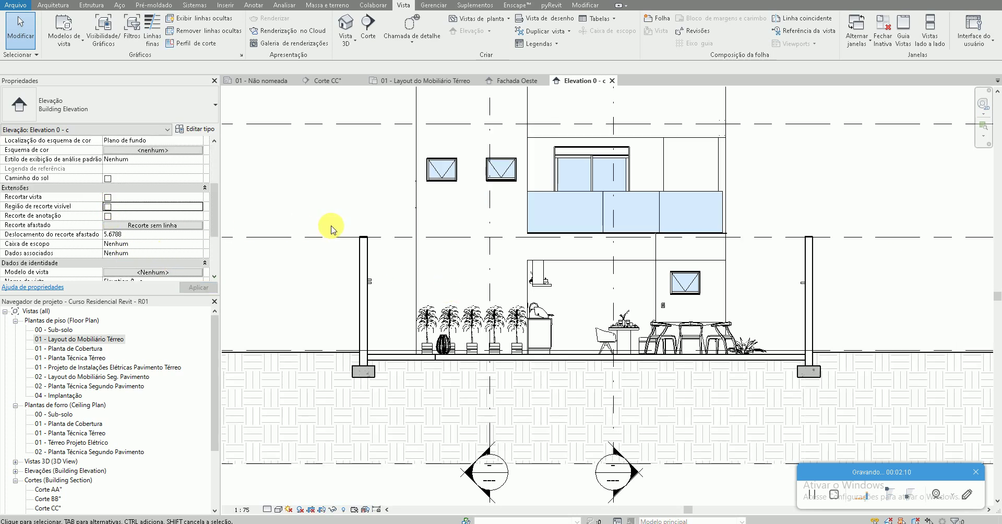
pyautogui.moveTo(379, 196); pyautogui.dragTo(424, 280, button='middle')
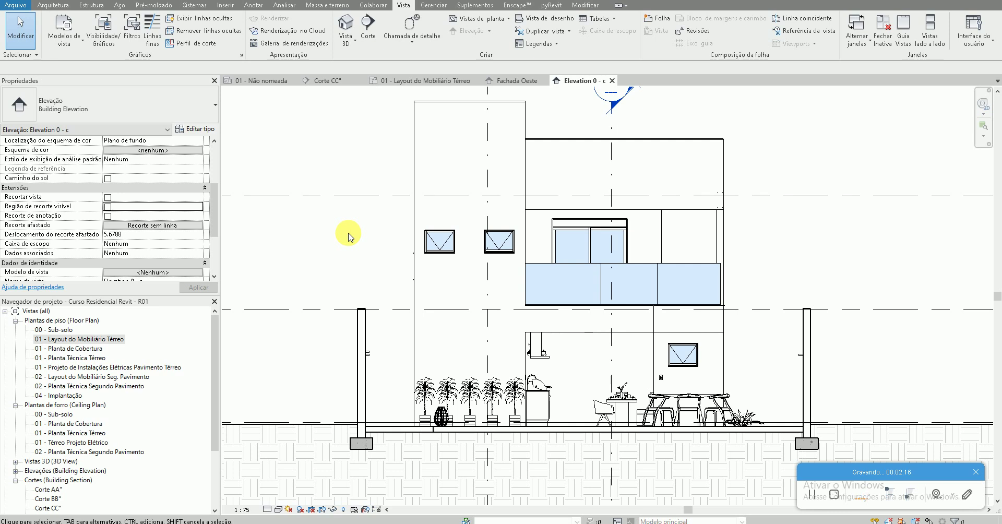
# In the ground-floor plan, drag the elevation's far clip past the street to 38.1932
pyautogui.doubleClick(114, 339)
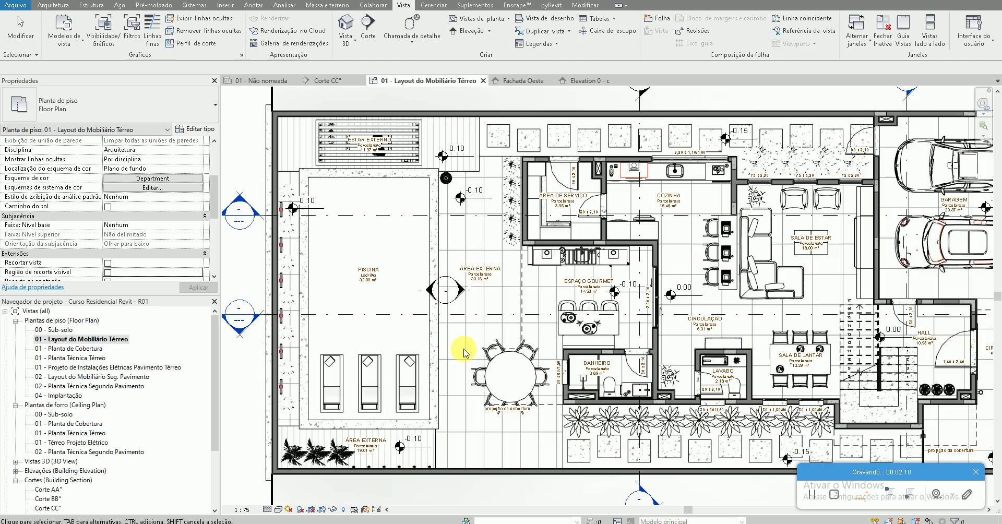
pyautogui.click(449, 290)
pyautogui.scroll(-3, 445, 291)
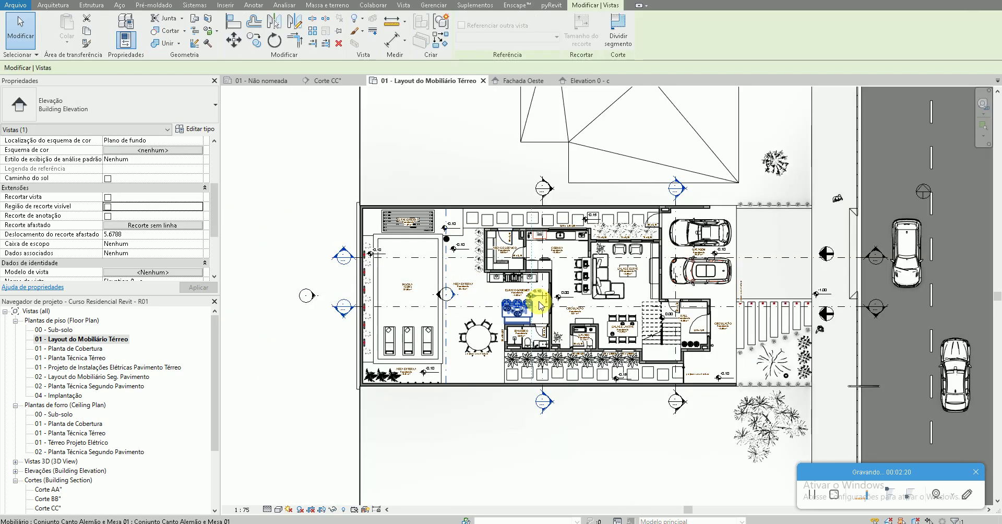
pyautogui.scroll(2, 540, 305)
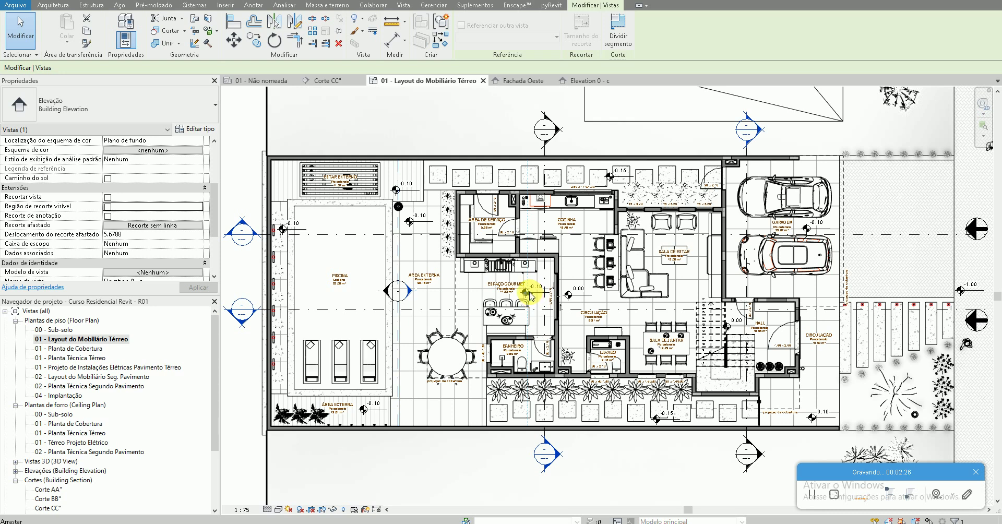
pyautogui.moveTo(530, 295); pyautogui.dragTo(759, 292)
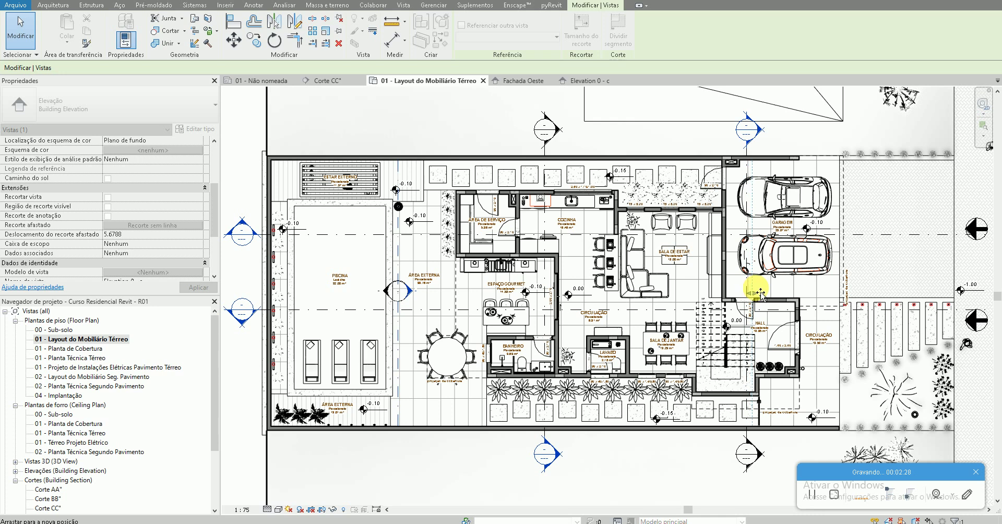
pyautogui.scroll(-3, 759, 292)
pyautogui.moveTo(895, 297); pyautogui.dragTo(759, 310, button='middle')
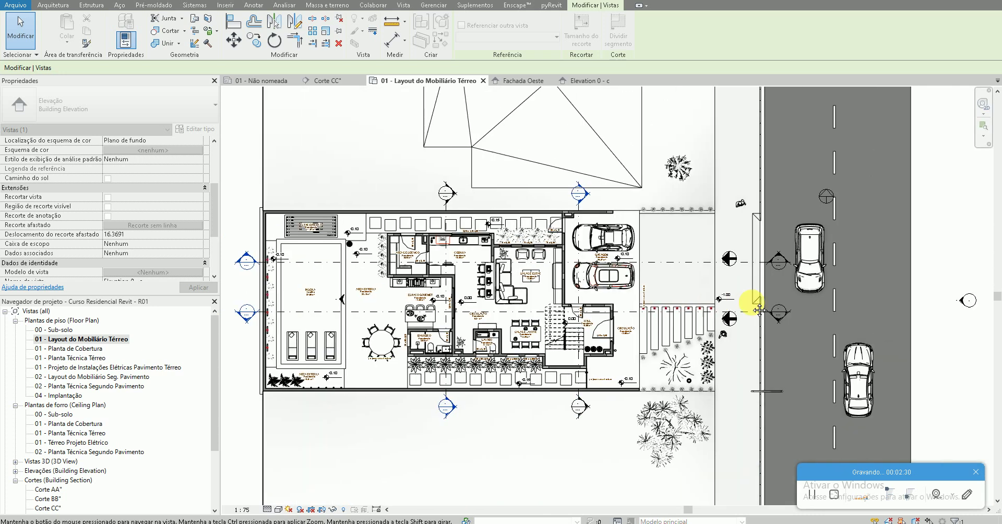
pyautogui.moveTo(759, 310); pyautogui.dragTo(918, 300)
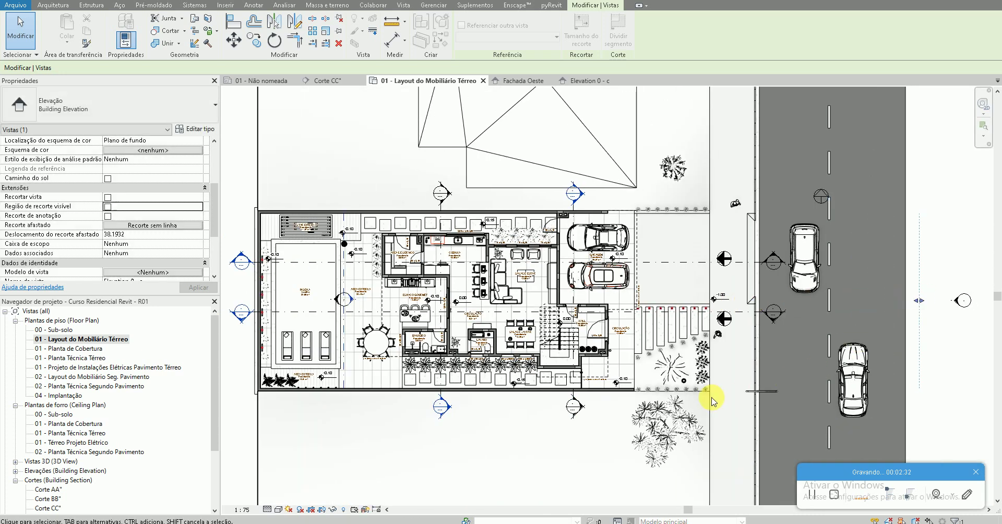
pyautogui.click(514, 431)
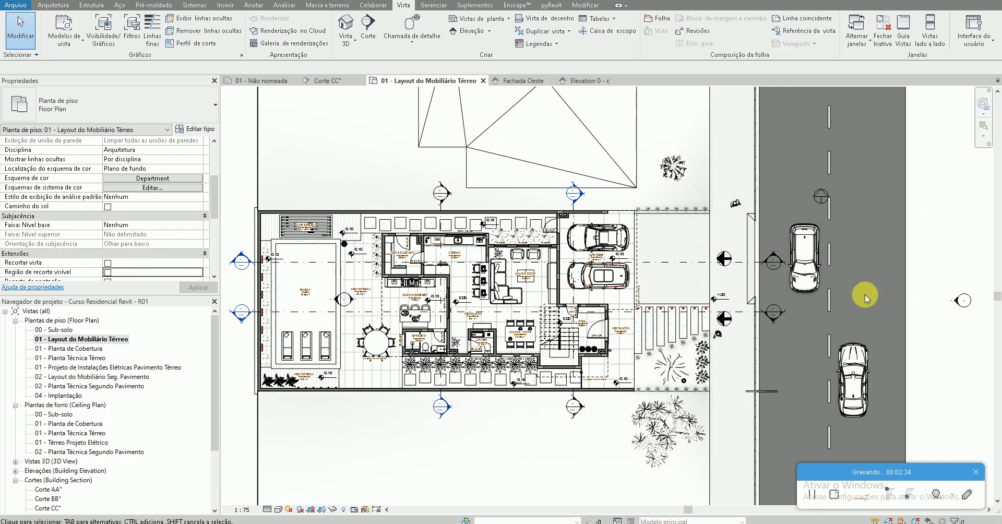
pyautogui.click(346, 298)
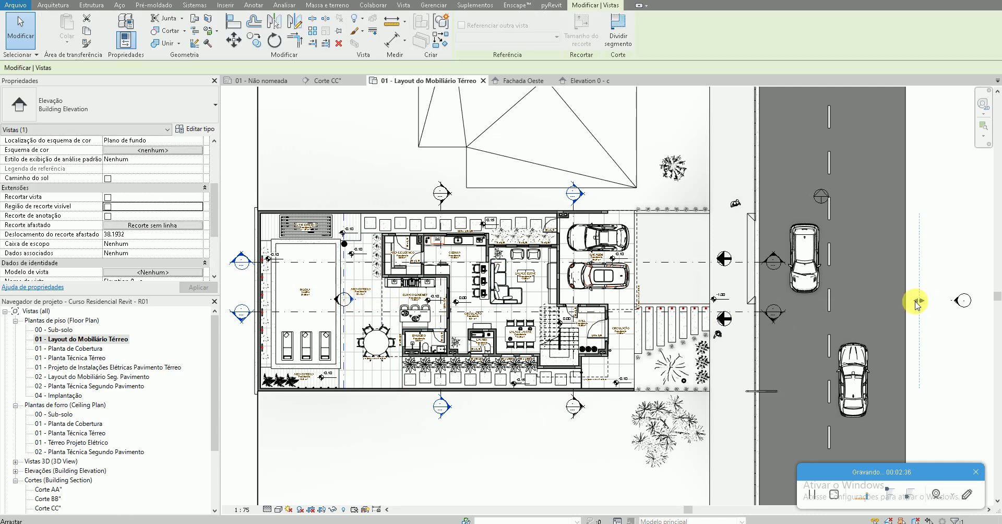
pyautogui.click(402, 443)
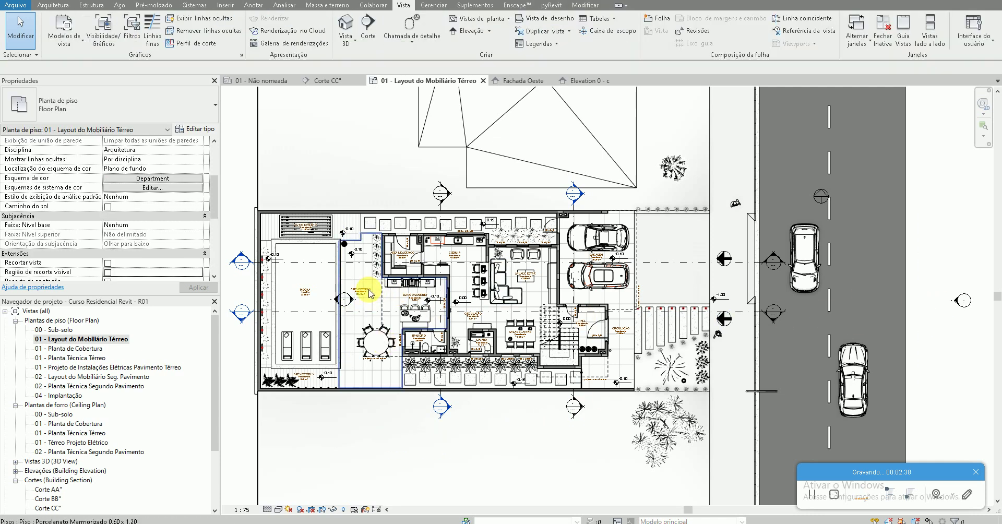
# In Elevation 0 - c, re-enable Recortar vista, show the crop region, and select its boundary
pyautogui.doubleClick(347, 297)
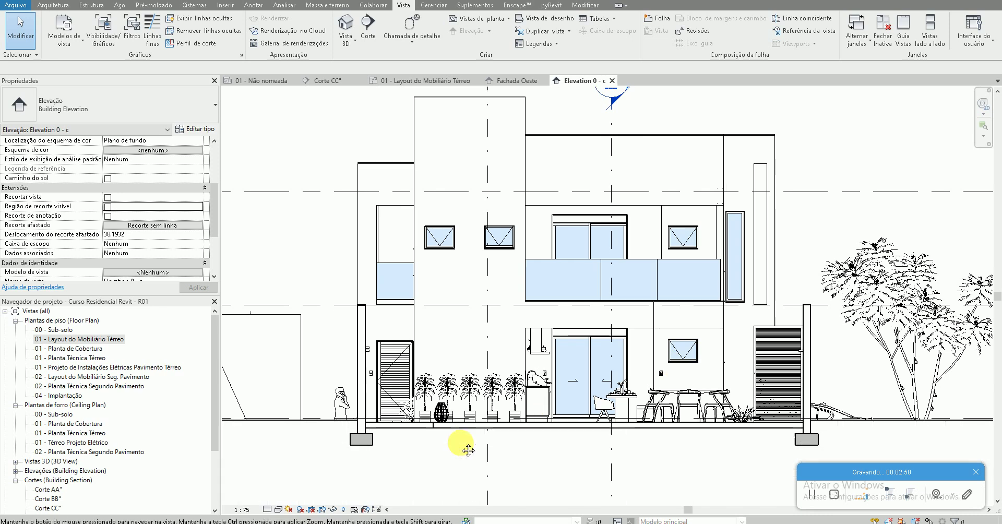
pyautogui.moveTo(462, 451); pyautogui.dragTo(460, 446, button='middle')
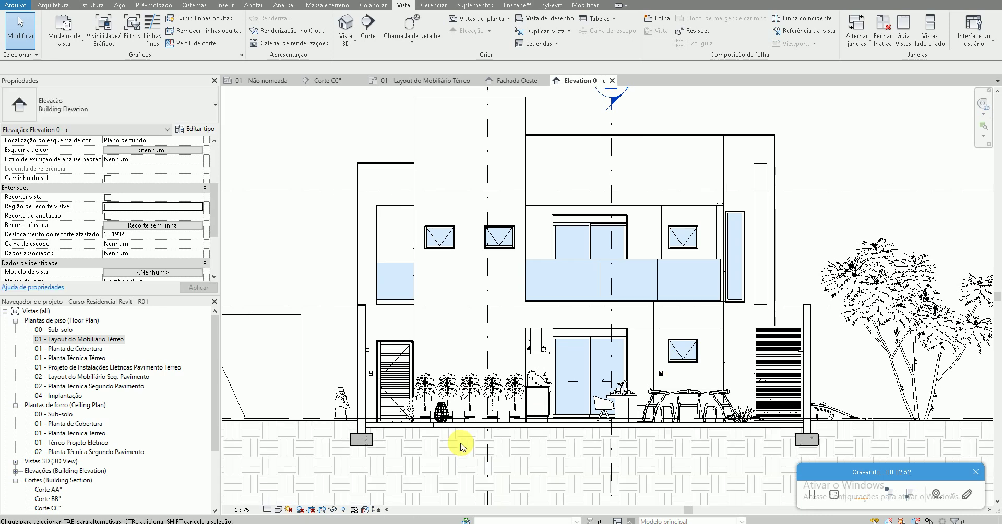
pyautogui.scroll(-2, 461, 446)
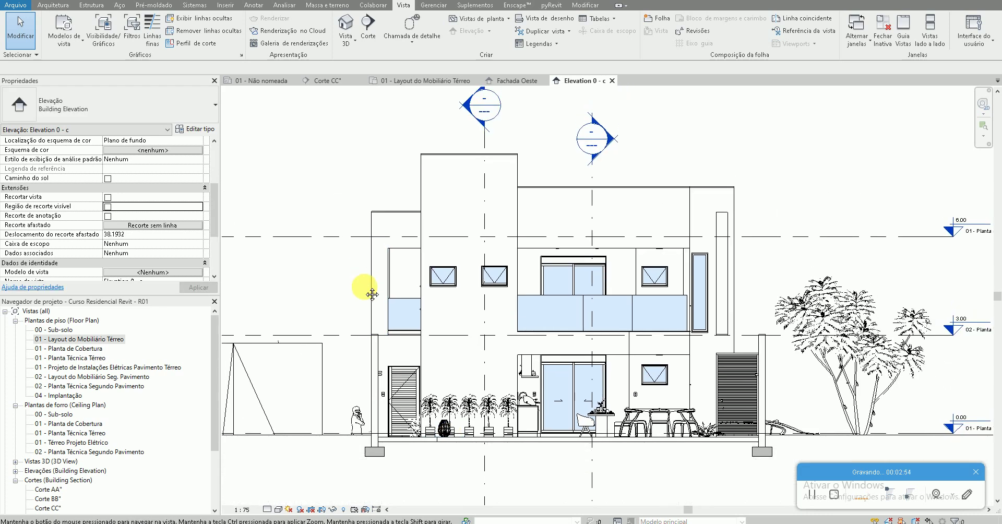
pyautogui.click(108, 197)
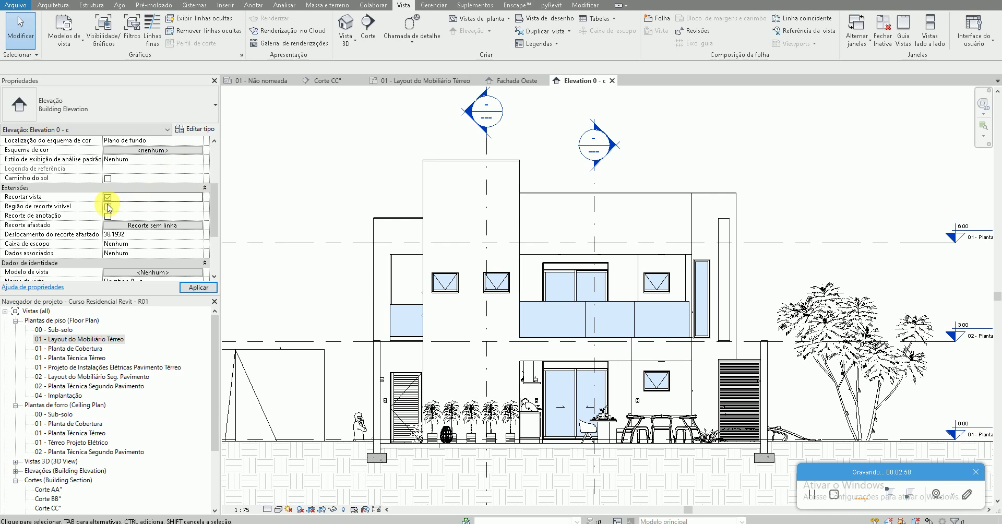
pyautogui.click(108, 207)
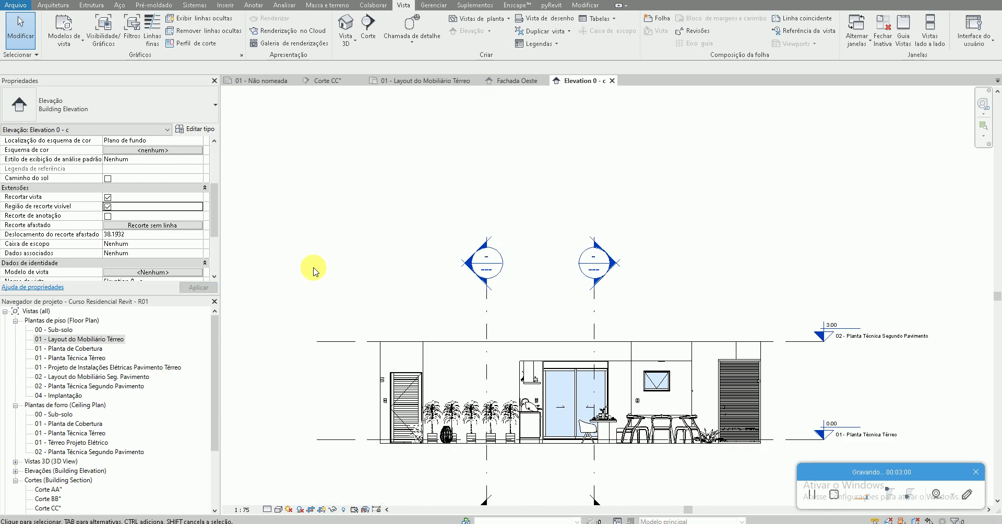
pyautogui.click(381, 369)
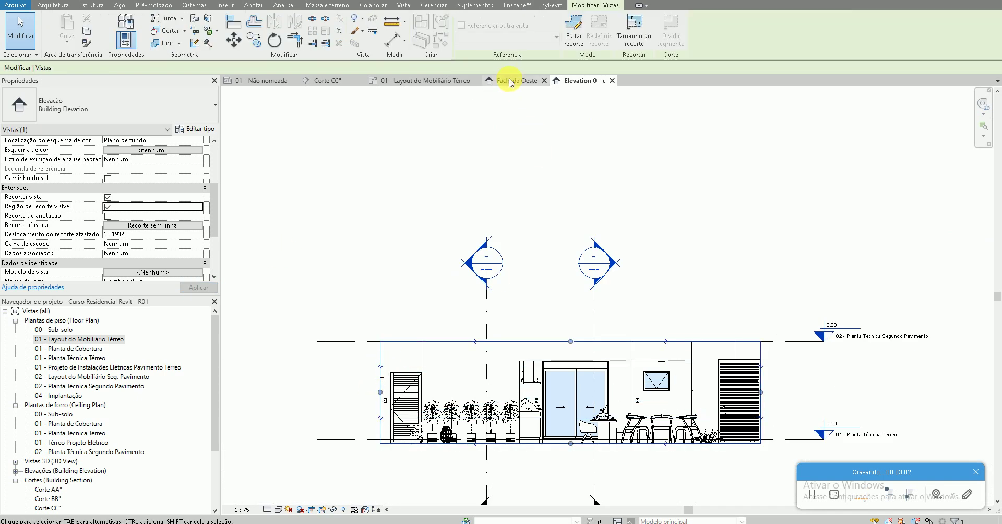
# Enter Editar recorte on the crop region and inspect its right sketch edge
pyautogui.click(569, 44)
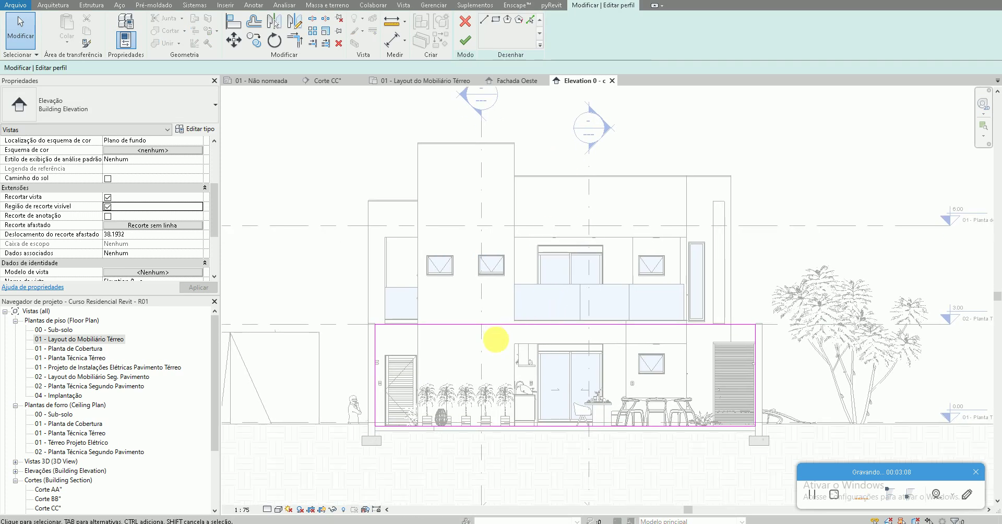
pyautogui.moveTo(496, 340); pyautogui.dragTo(498, 345, button='middle')
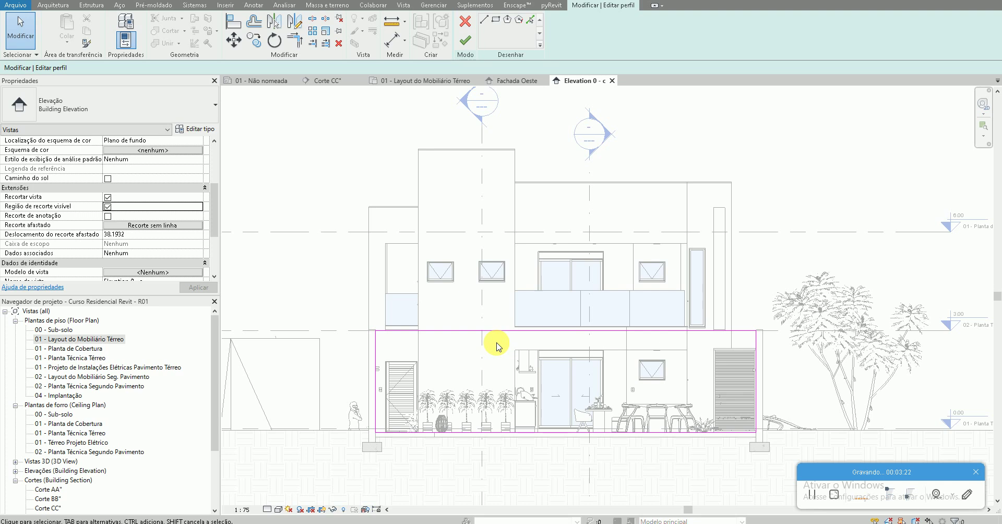
pyautogui.scroll(1, 633, 311)
pyautogui.scroll(1, 621, 360)
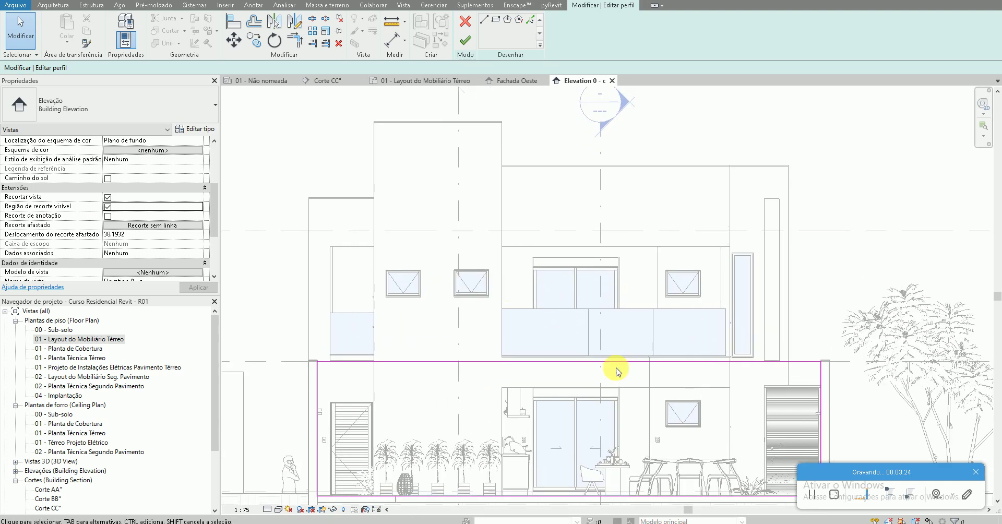
pyautogui.scroll(1, 814, 334)
pyautogui.scroll(2, 830, 332)
pyautogui.click(789, 325)
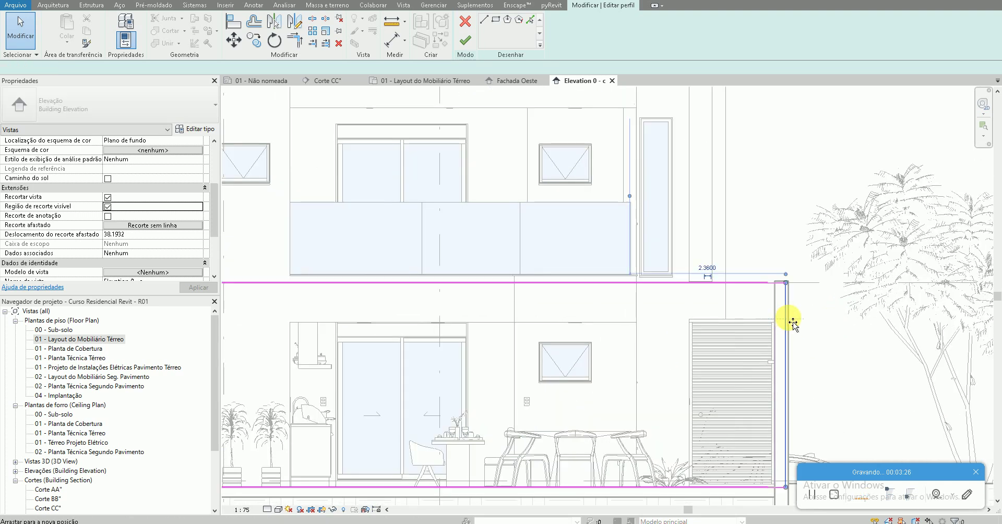
pyautogui.scroll(-2, 414, 369)
pyautogui.press('Escape')
pyautogui.scroll(1, 346, 343)
pyautogui.scroll(1, 347, 313)
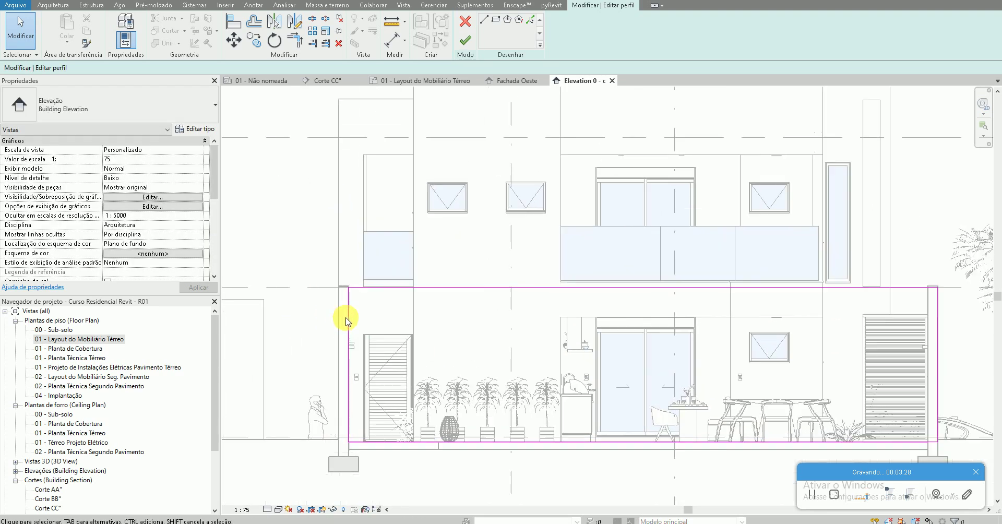
pyautogui.scroll(1, 350, 323)
# Move the left crop edge onto the wall face and raise the top edge above the house
pyautogui.moveTo(350, 323); pyautogui.dragTo(338, 320)
pyautogui.click(448, 398)
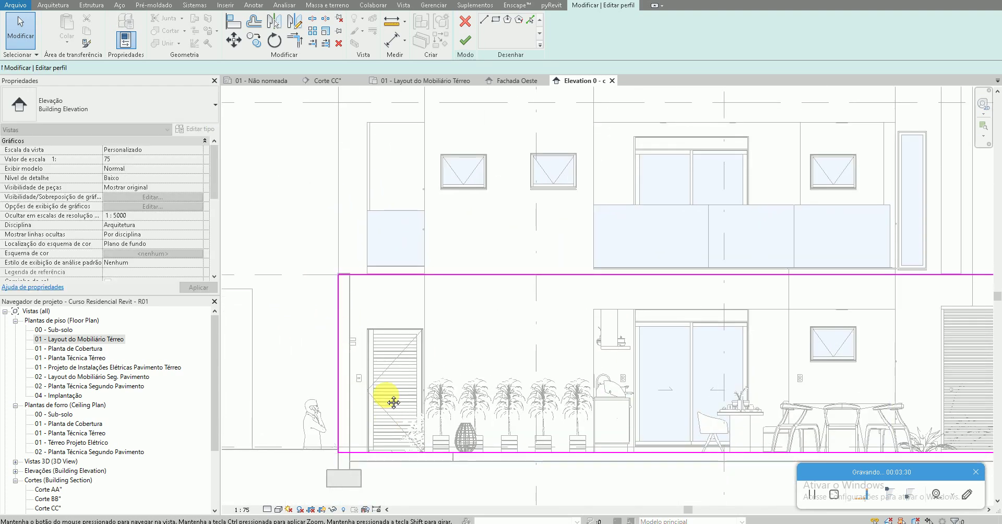
pyautogui.moveTo(448, 398); pyautogui.dragTo(443, 362, button='middle')
pyautogui.scroll(3, 328, 430)
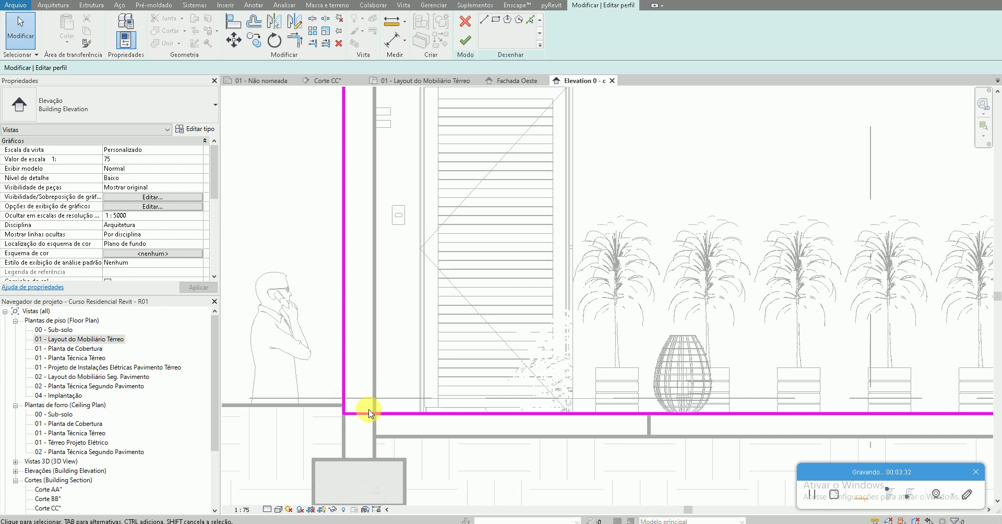
pyautogui.click(387, 415)
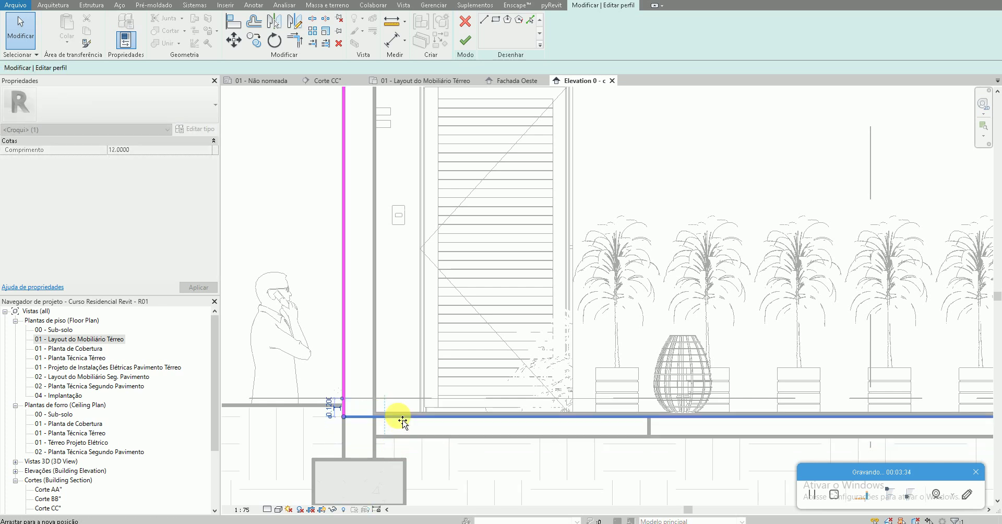
pyautogui.click(384, 419)
pyautogui.scroll(-2, 429, 398)
pyautogui.scroll(-2, 584, 430)
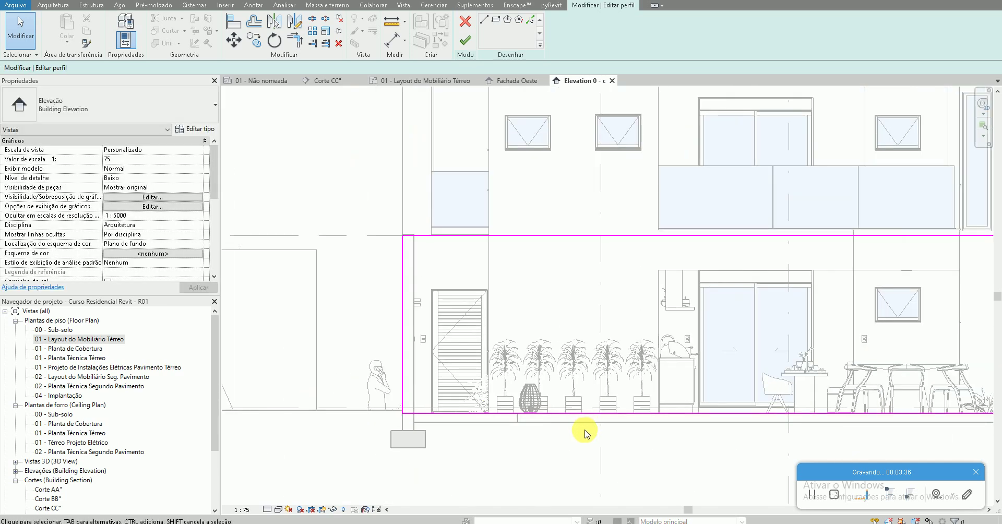
pyautogui.scroll(-1, 566, 435)
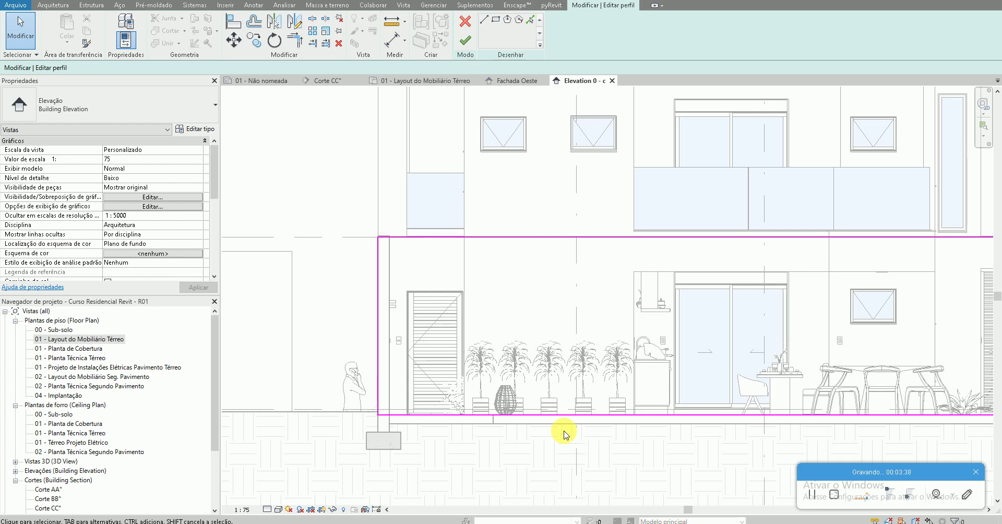
pyautogui.scroll(-1, 642, 405)
pyautogui.scroll(-1, 578, 431)
pyautogui.scroll(-2, 539, 399)
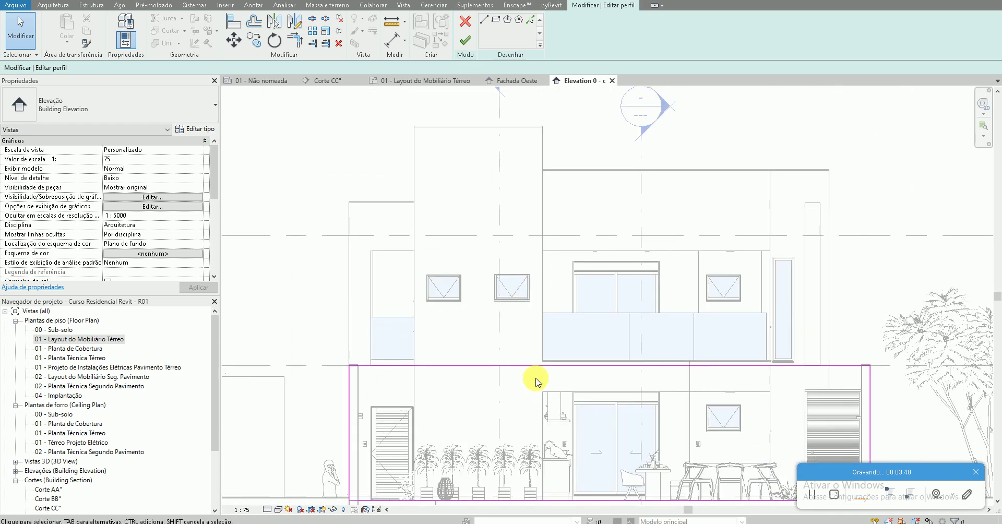
pyautogui.moveTo(536, 368); pyautogui.dragTo(519, 127)
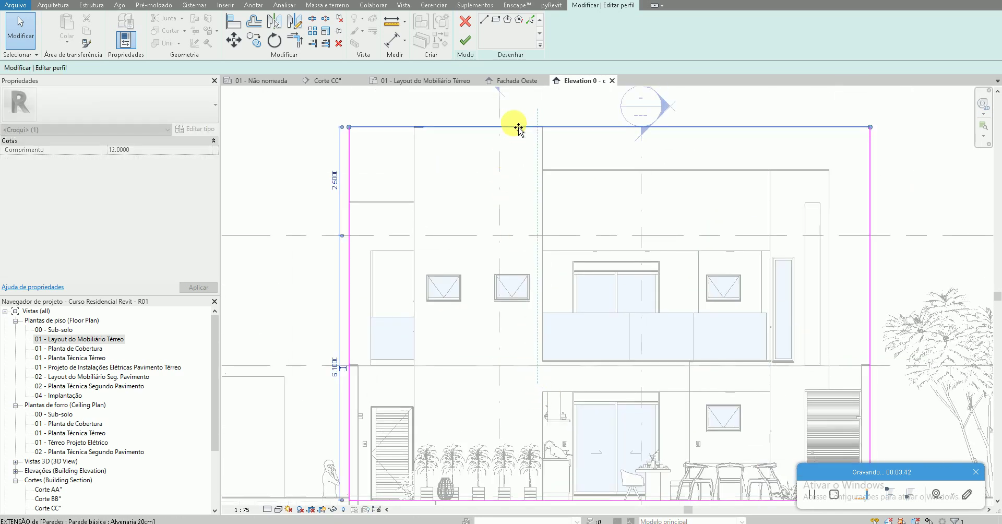
pyautogui.click(510, 178)
pyautogui.scroll(-2, 510, 180)
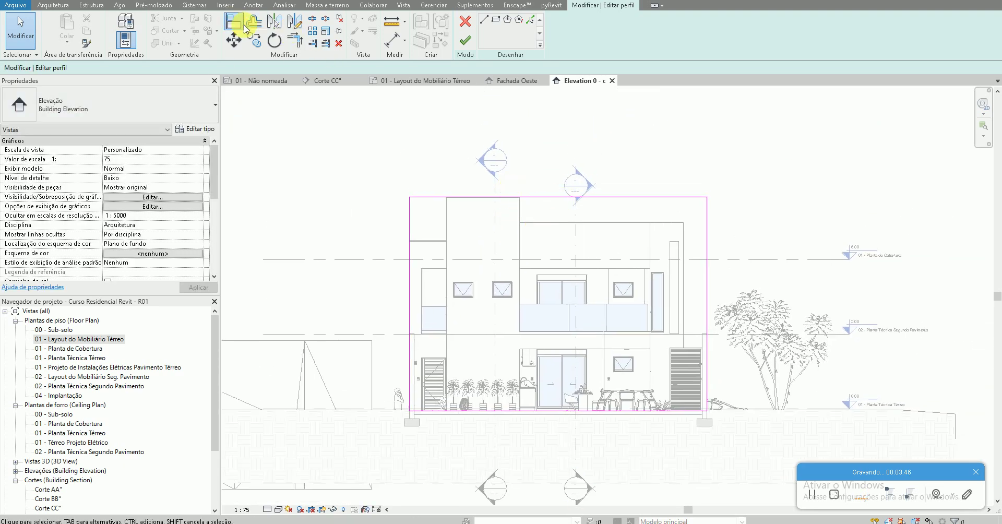
# Offset the top crop edge up by 2 with Copiar turned off
pyautogui.click(254, 22)
pyautogui.doubleClick(246, 68)
pyautogui.write('2')
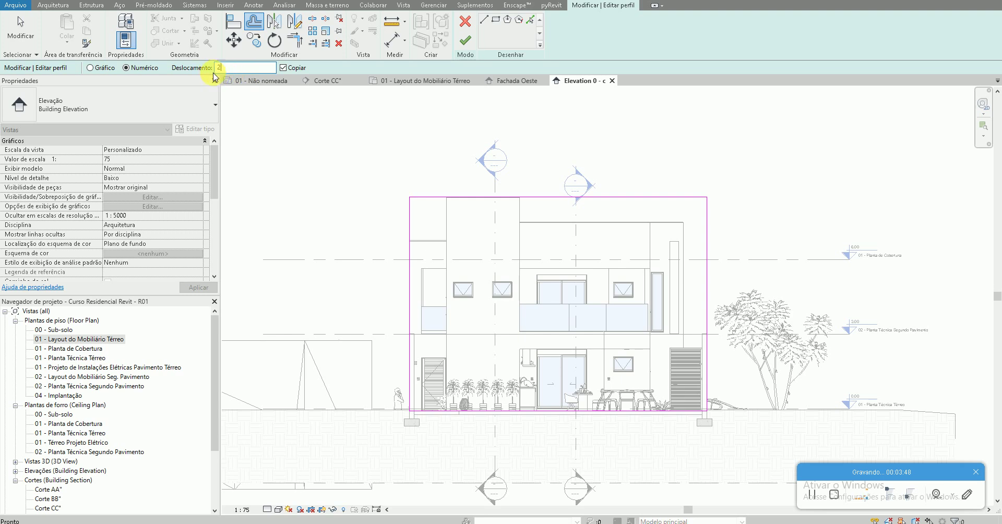
pyautogui.click(284, 69)
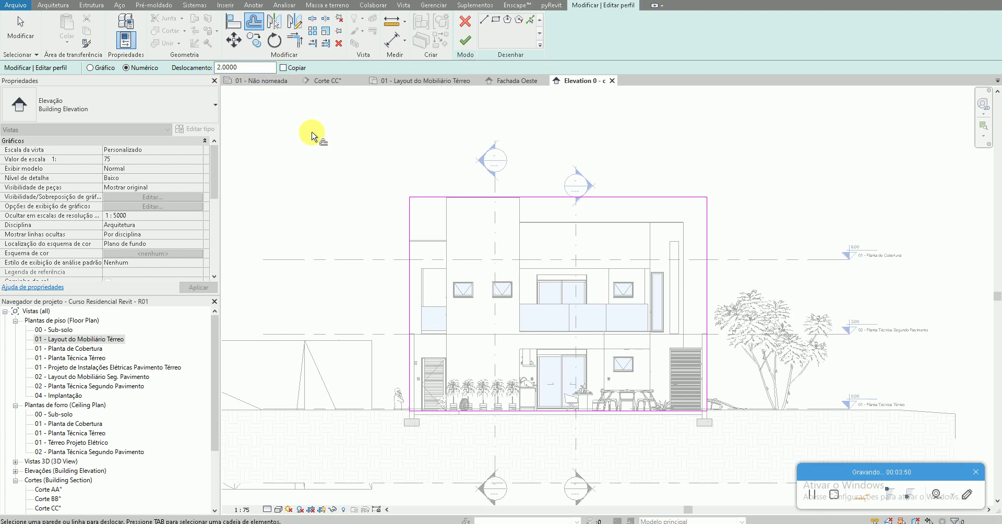
pyautogui.click(458, 198)
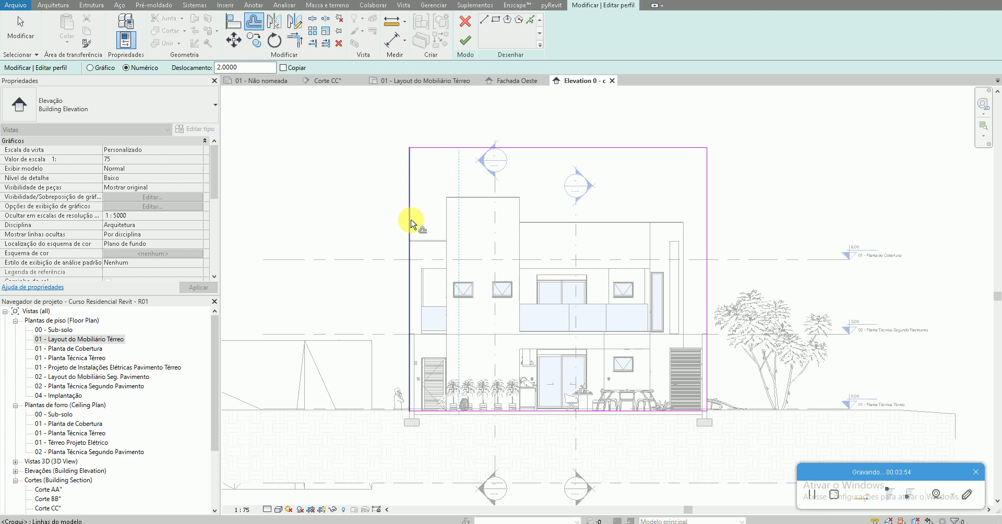
pyautogui.press('Escape')
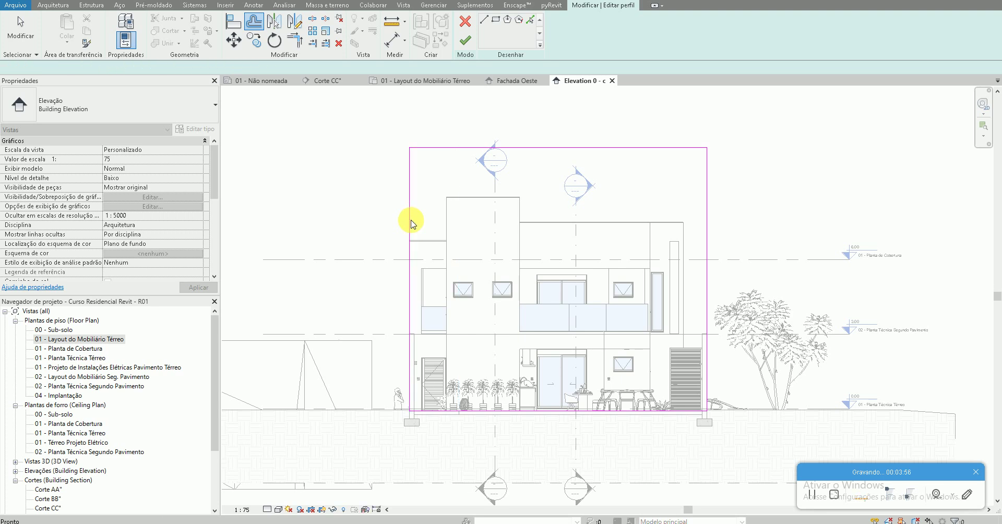
pyautogui.scroll(2, 410, 224)
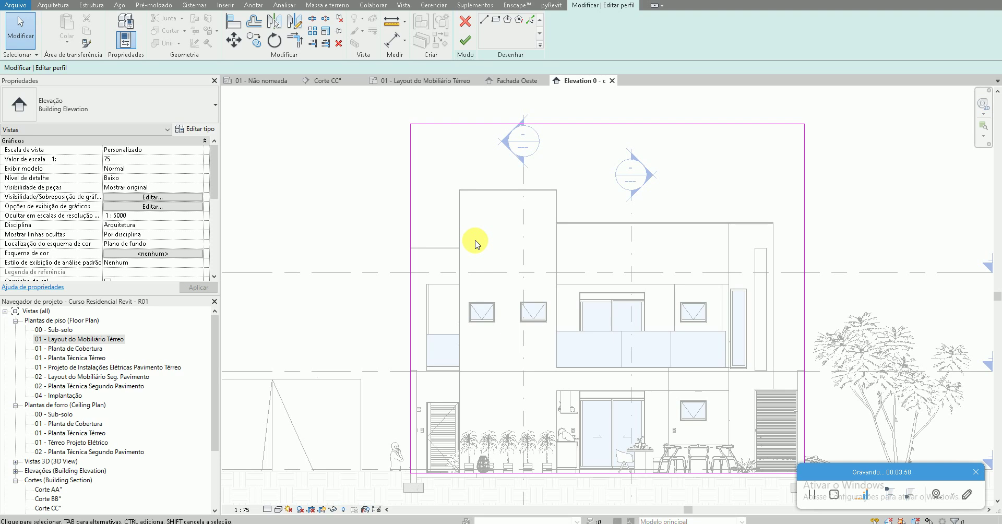
# Offset the left and right crop edges outward by 1 and finish the crop edit
pyautogui.click(255, 20)
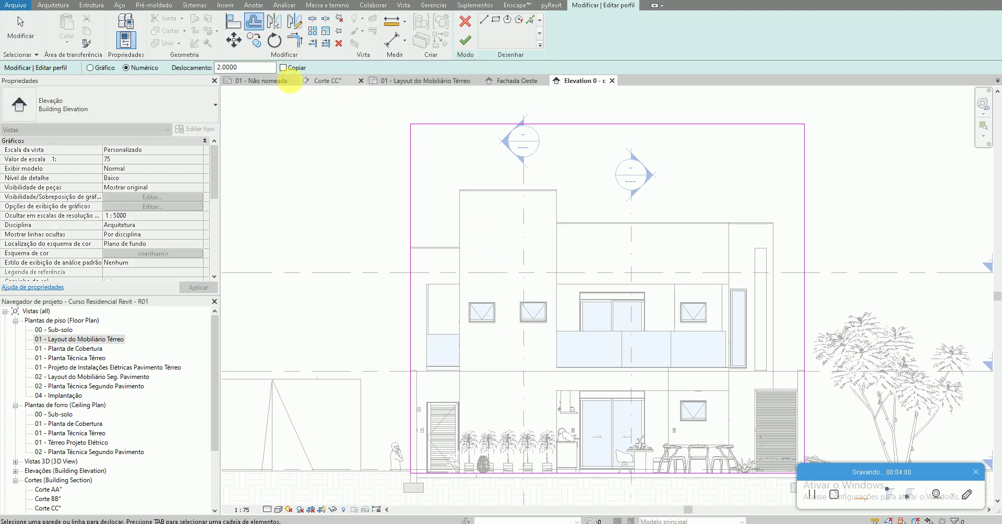
pyautogui.write('1')
pyautogui.click(413, 179)
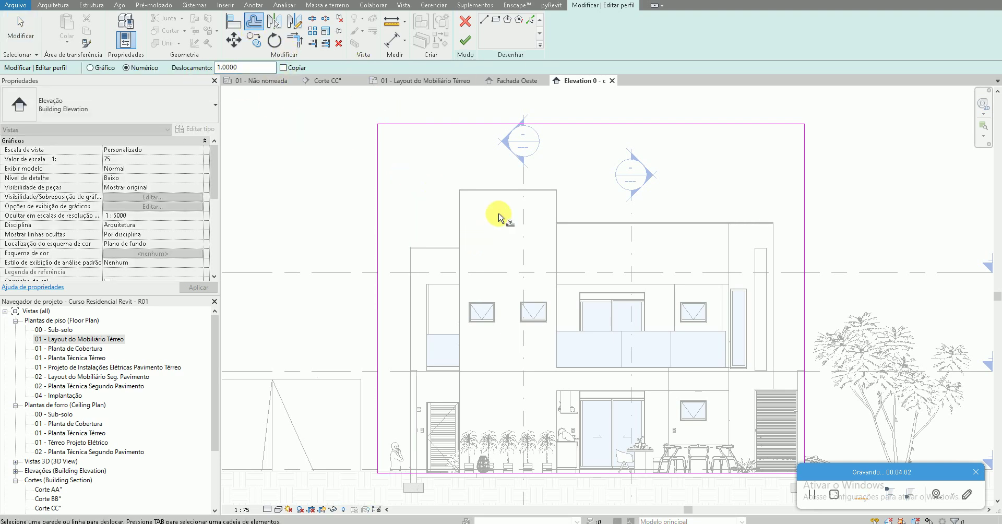
pyautogui.click(793, 259)
pyautogui.press('Escape')
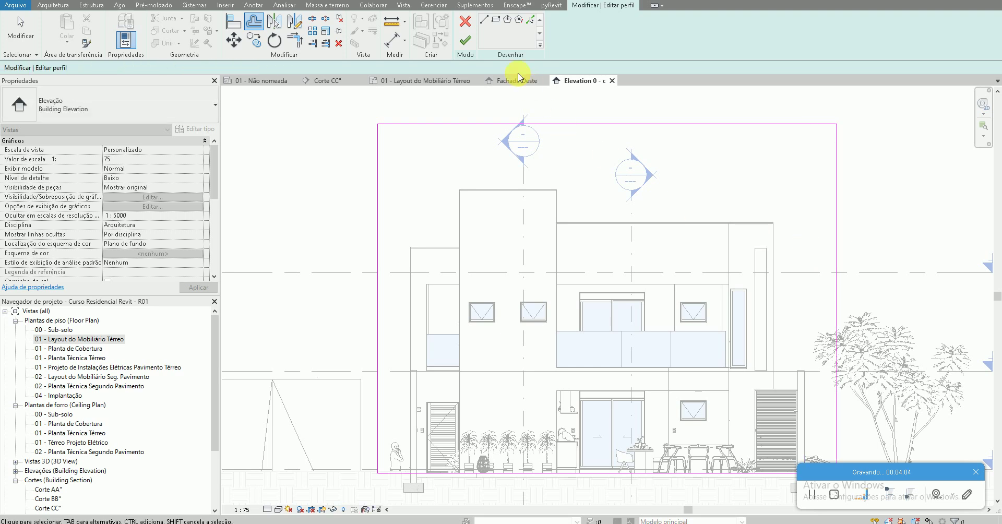
pyautogui.click(466, 41)
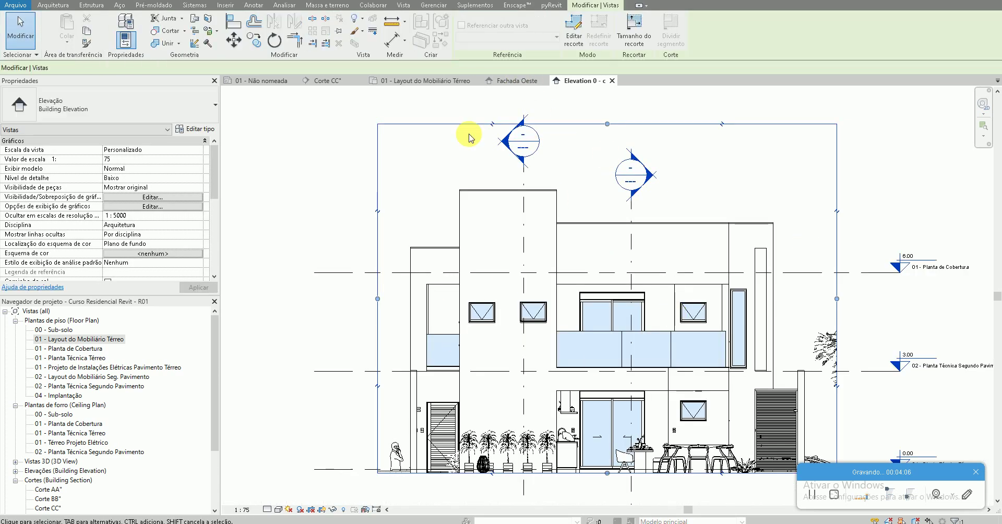
# Zoom to fit with ZF and uncheck Região de recorte visível in Properties
pyautogui.press('Escape')
pyautogui.press('z')
pyautogui.press('f')
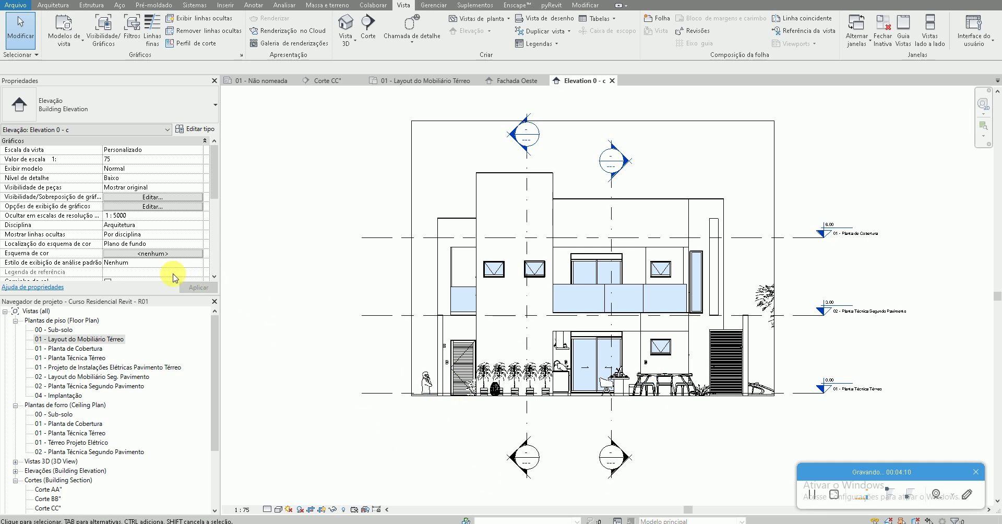
pyautogui.scroll(-2, 108, 264)
pyautogui.click(108, 263)
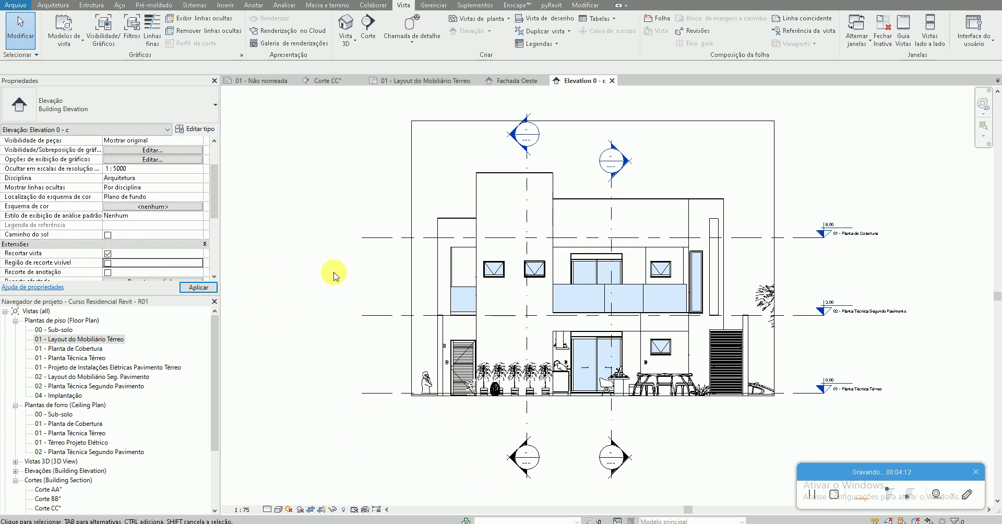
pyautogui.scroll(1, 558, 316)
pyautogui.scroll(1, 603, 282)
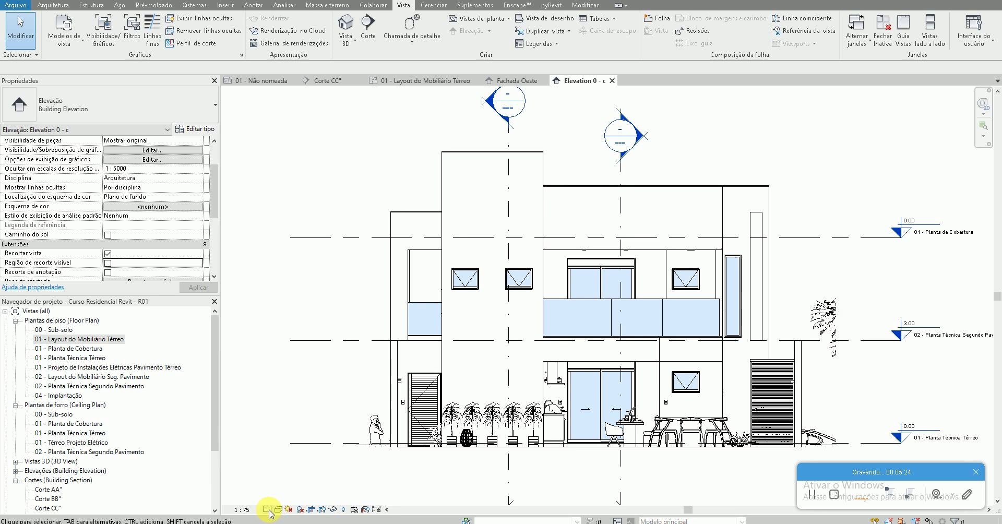
# Hide the level lines and the section marker category in the rear elevation
pyautogui.click(369, 239)
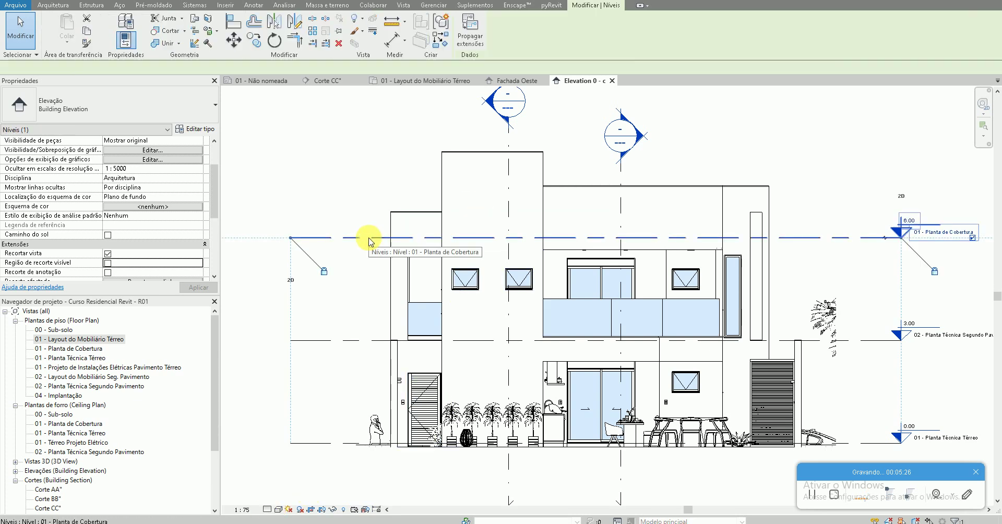
pyautogui.rightClick(369, 239)
pyautogui.moveTo(414, 345)
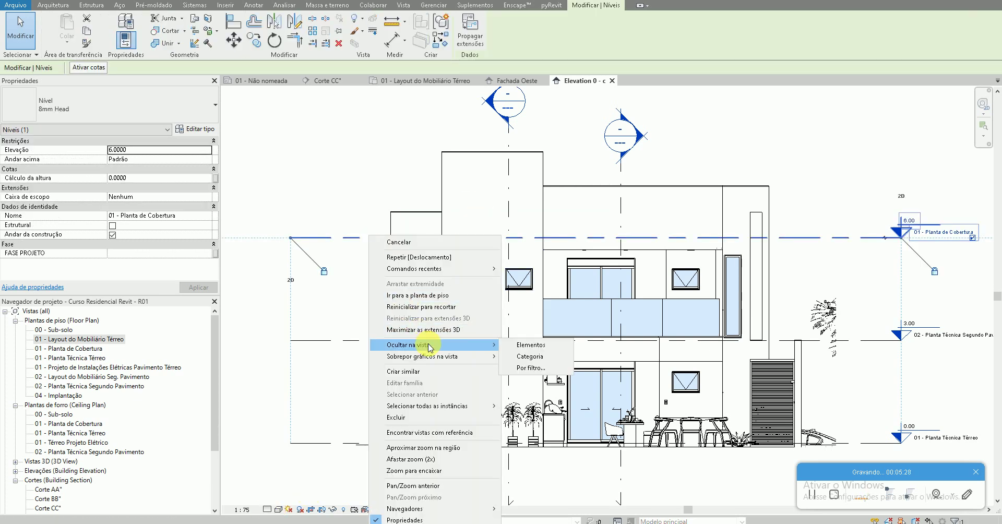
pyautogui.click(521, 358)
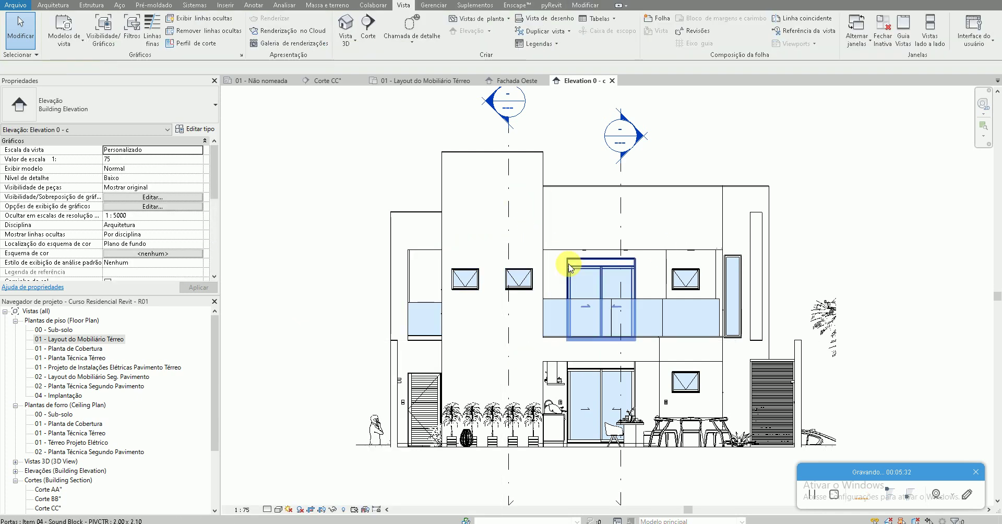
pyautogui.click(509, 237)
pyautogui.rightClick(510, 233)
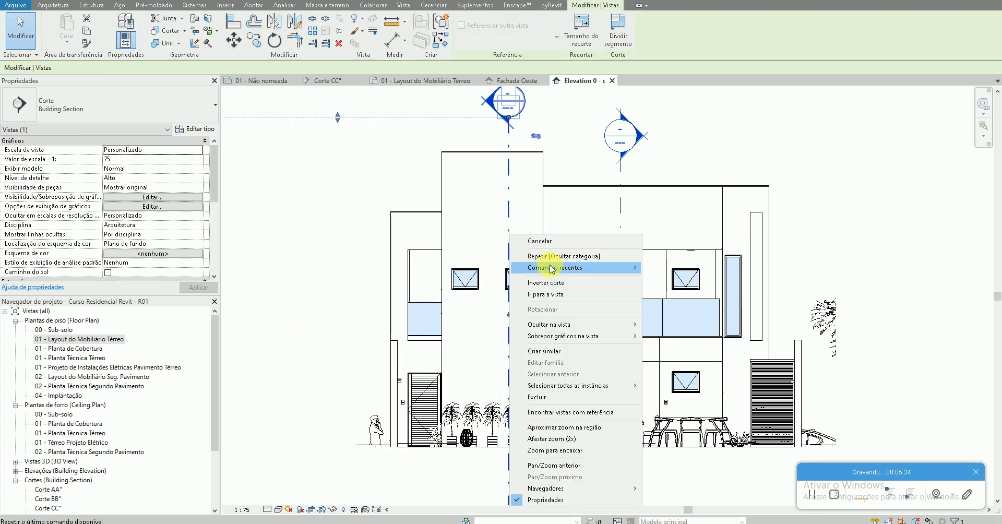
pyautogui.click(655, 335)
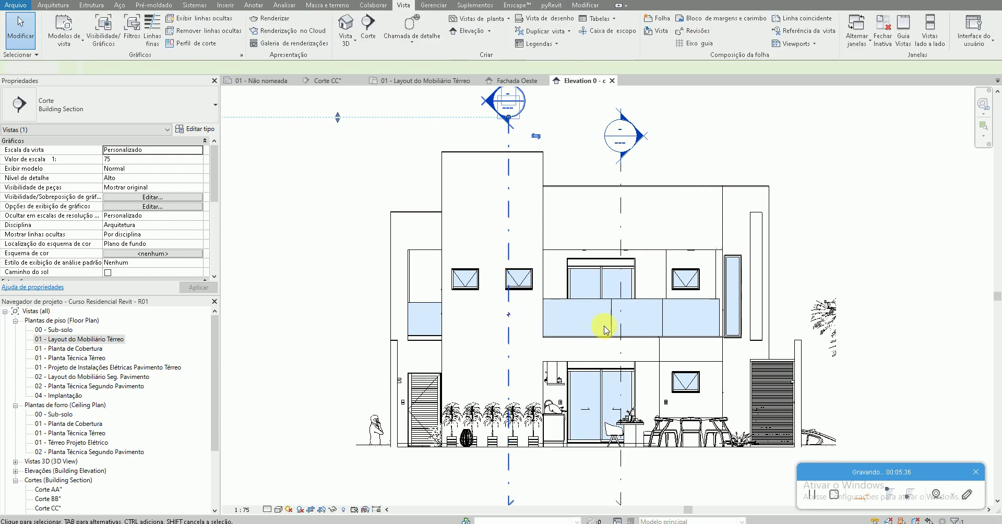
# Set the elevation's detail level to Fine
pyautogui.scroll(2, 608, 262)
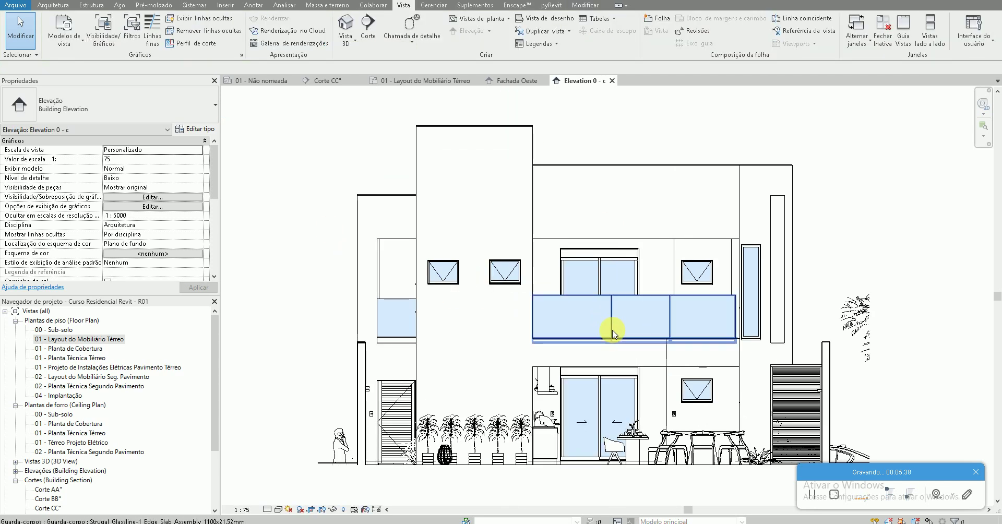
pyautogui.scroll(-1, 613, 334)
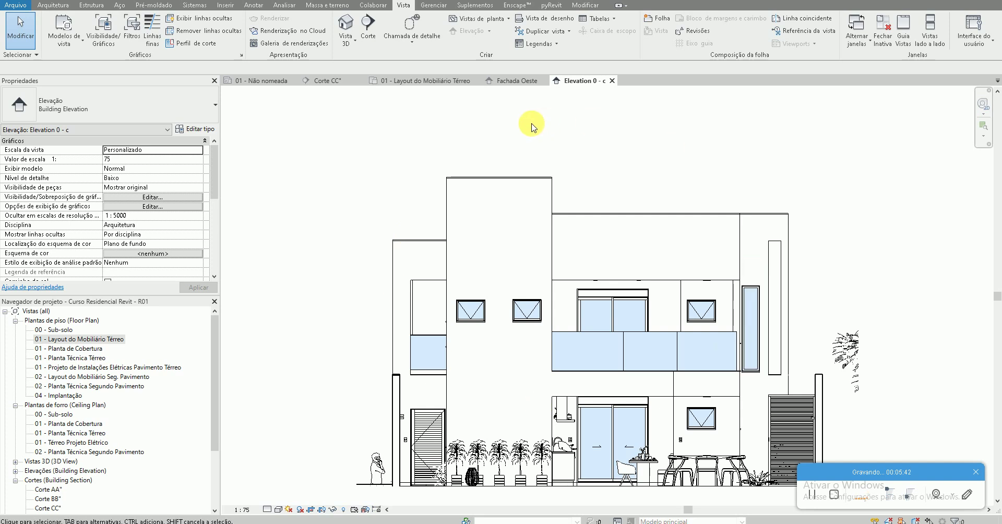
pyautogui.click(268, 508)
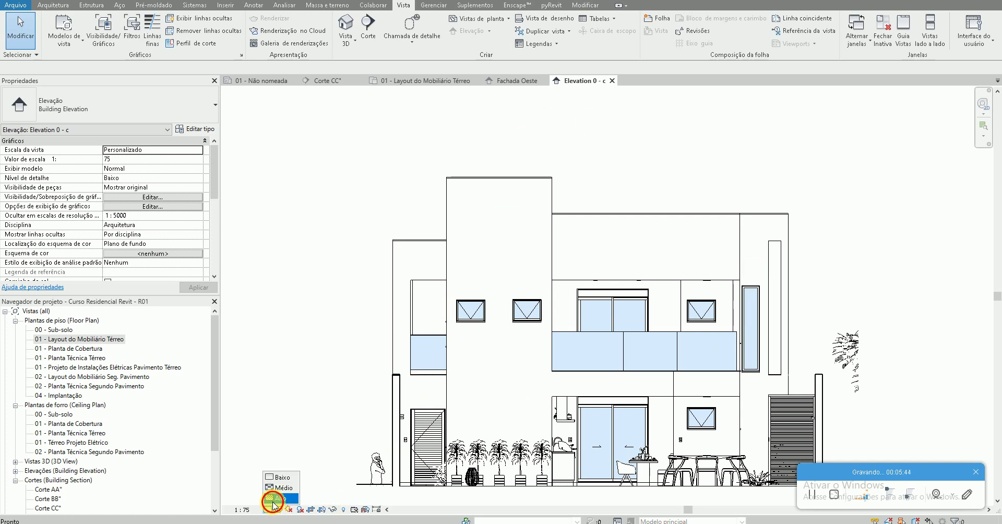
pyautogui.click(274, 500)
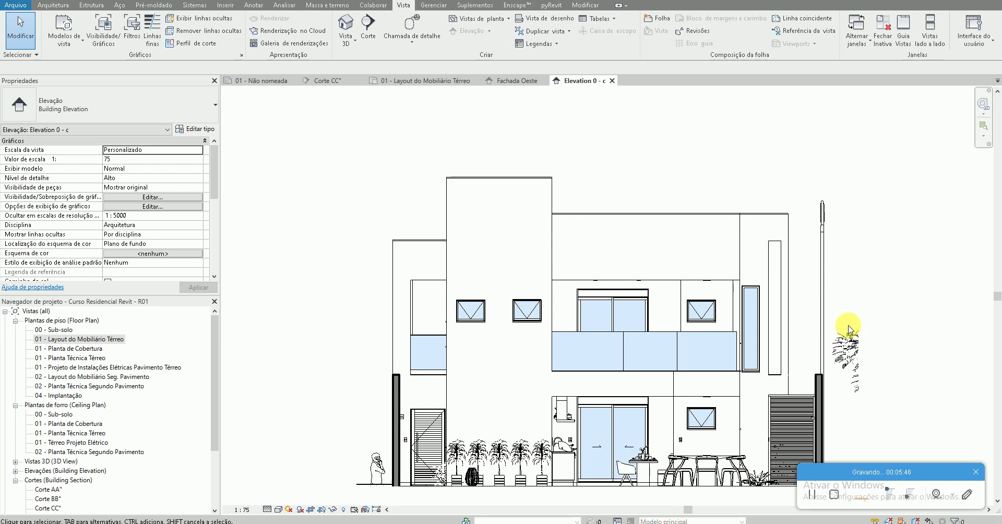
# Hide the lamp pole, side tree and person figure as elements in this view
pyautogui.click(828, 317)
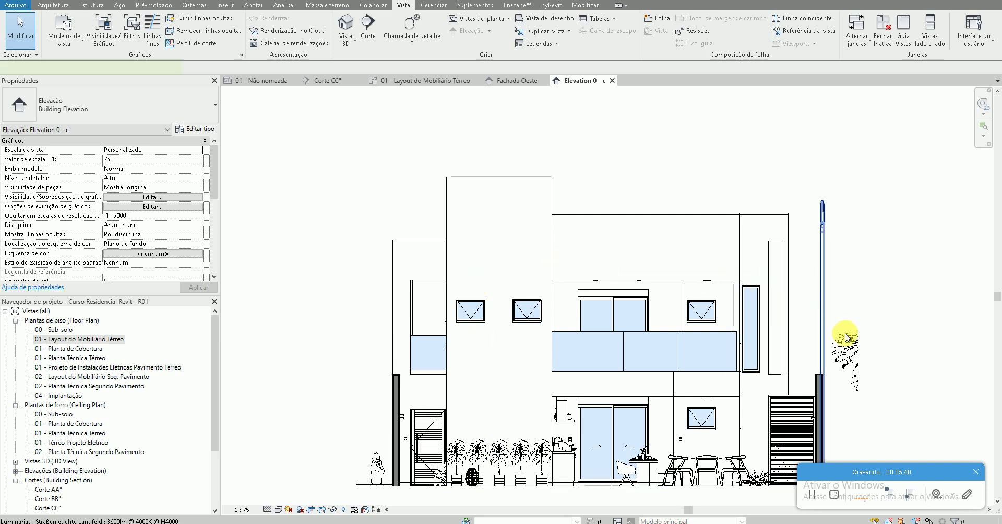
pyautogui.keyDown('ctrl'); pyautogui.click(846, 336); pyautogui.keyUp('ctrl')
pyautogui.keyDown('ctrl'); pyautogui.click(374, 460); pyautogui.keyUp('ctrl')
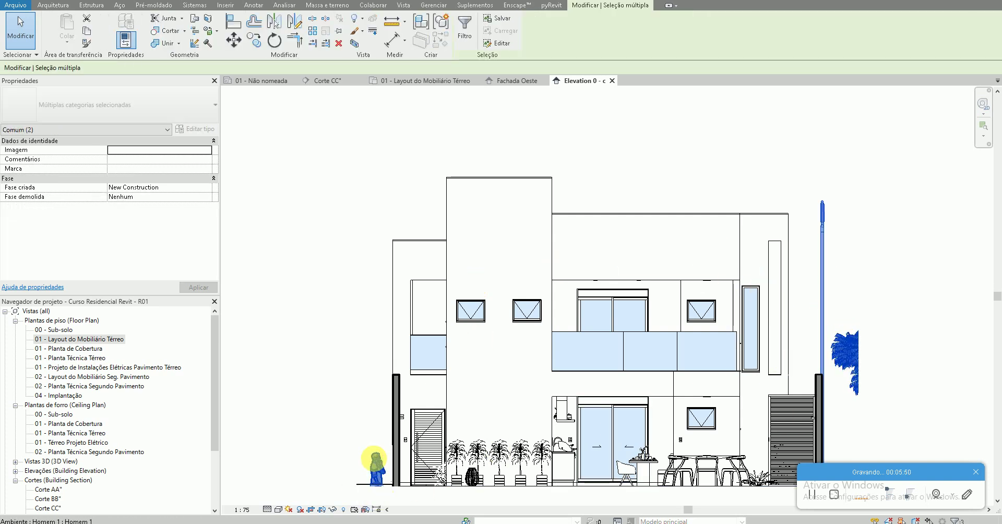
pyautogui.rightClick(374, 459)
pyautogui.click(516, 276)
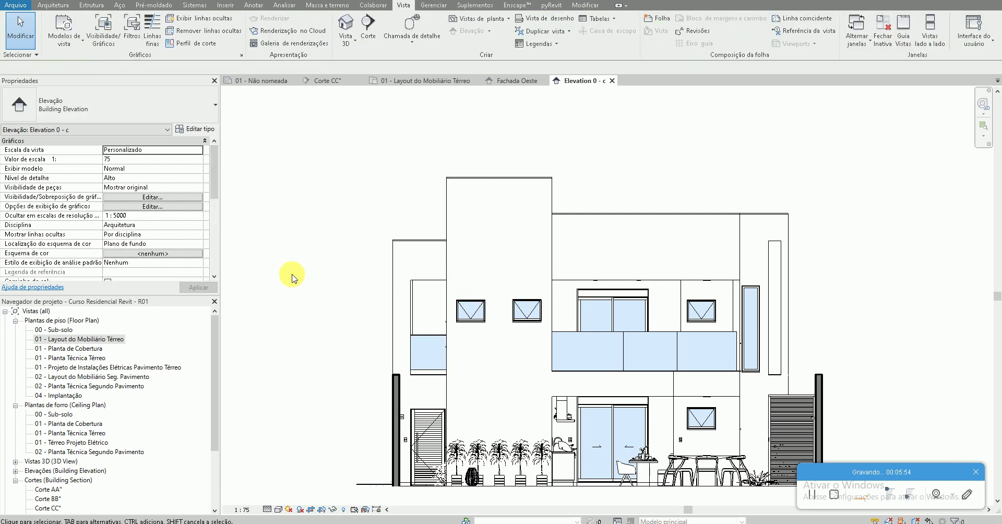
pyautogui.press('z')
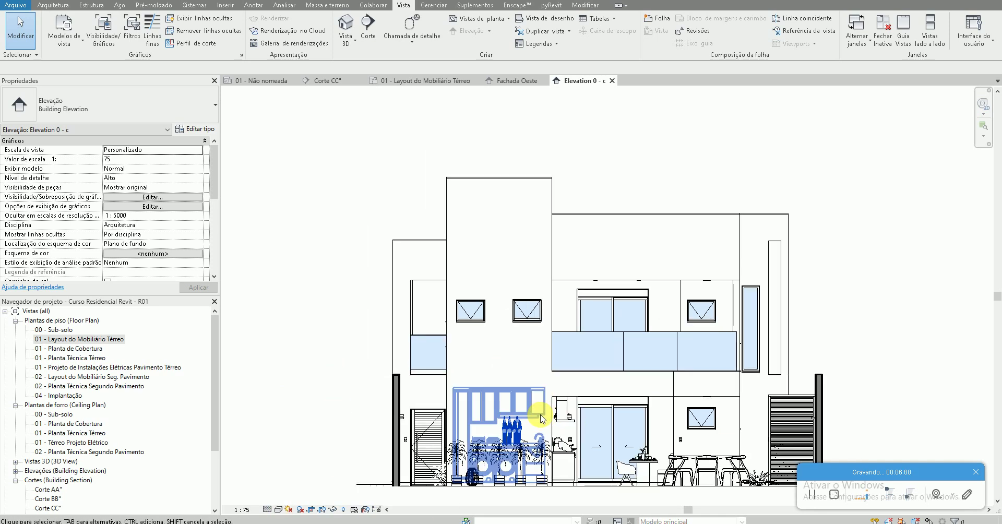
# Turn on smooth lines with anti-aliasing in Graphic Display Options and apply
pyautogui.press('z')
pyautogui.press('a')
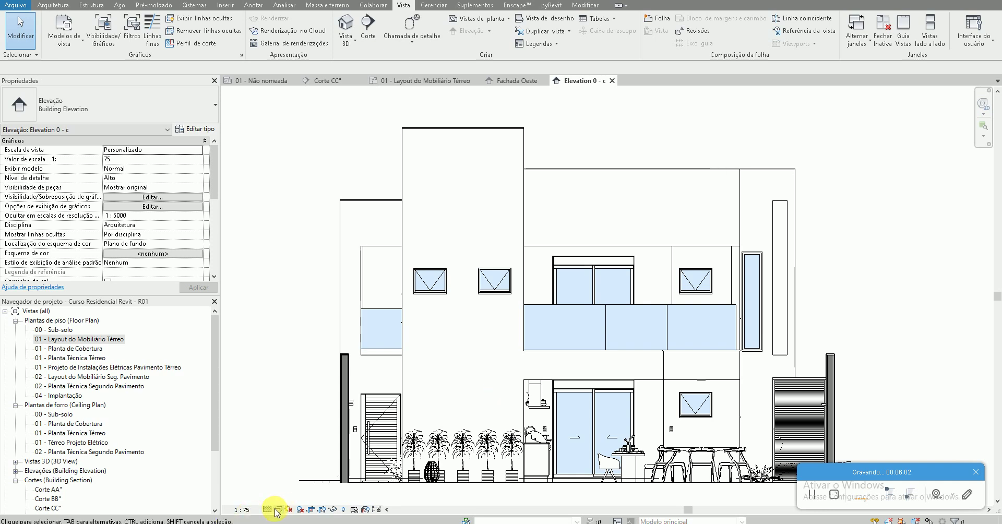
pyautogui.click(276, 510)
pyautogui.click(307, 448)
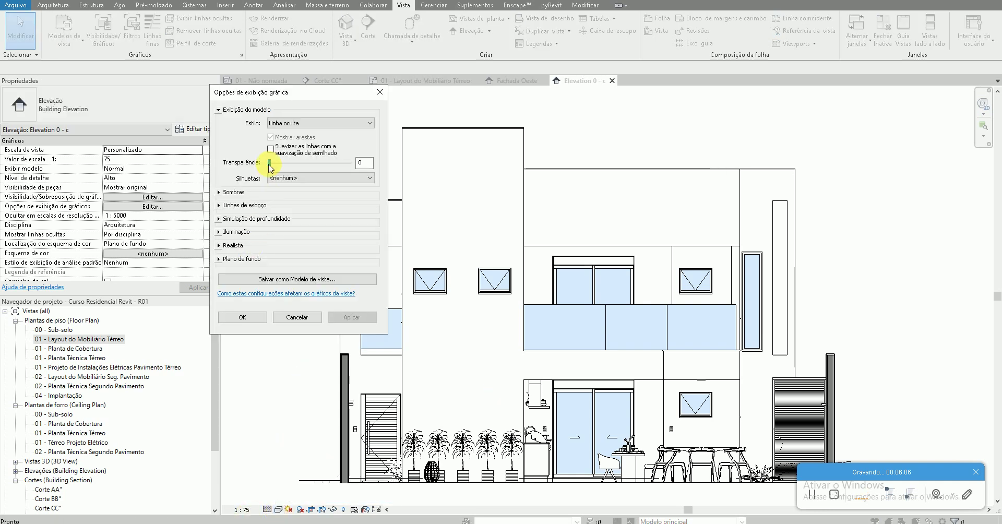
pyautogui.click(270, 149)
pyautogui.moveTo(275, 93); pyautogui.dragTo(238, 107)
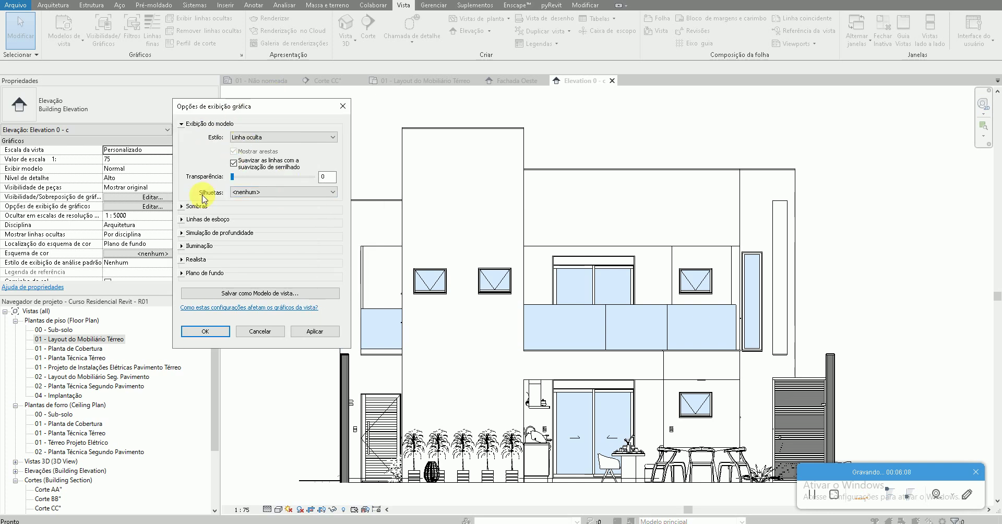
pyautogui.click(308, 334)
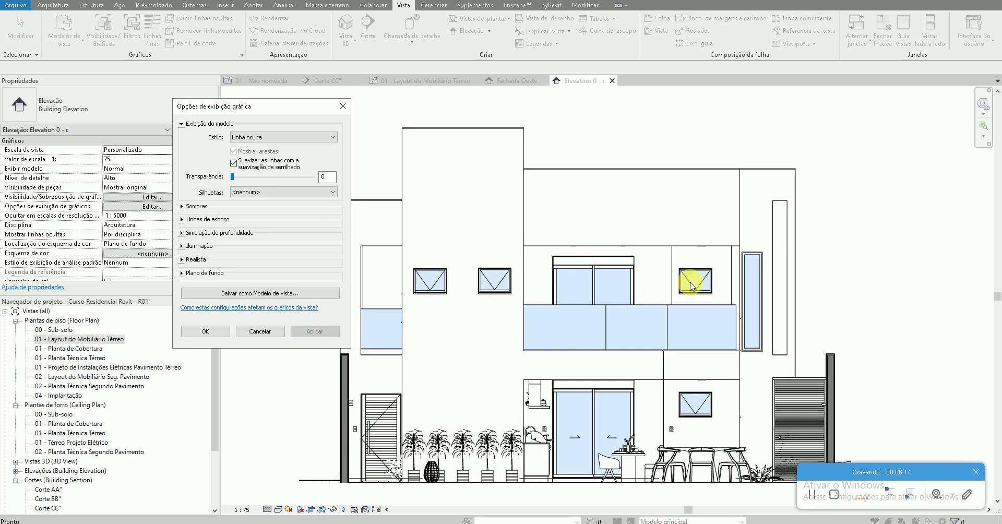
# Enable ambient shadows and set the background type to Image
pyautogui.click(182, 206)
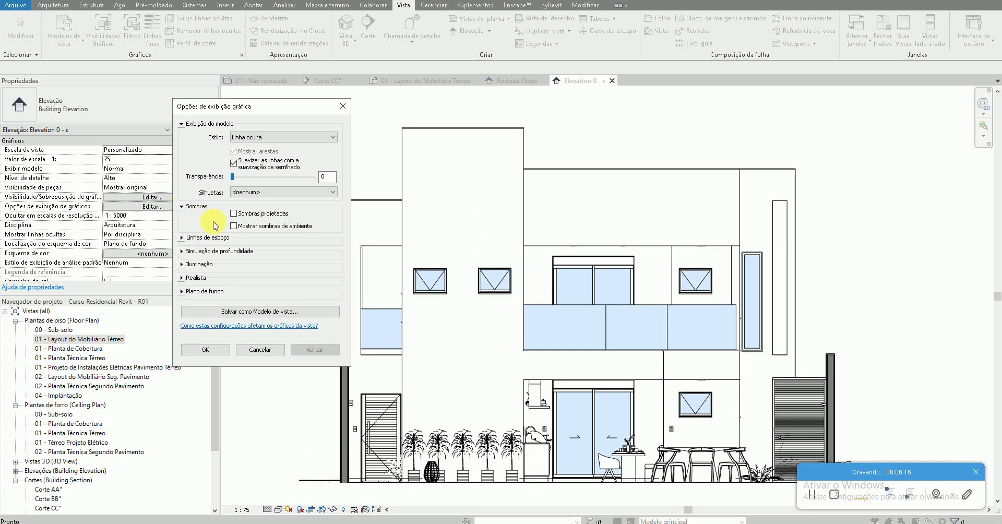
pyautogui.click(233, 227)
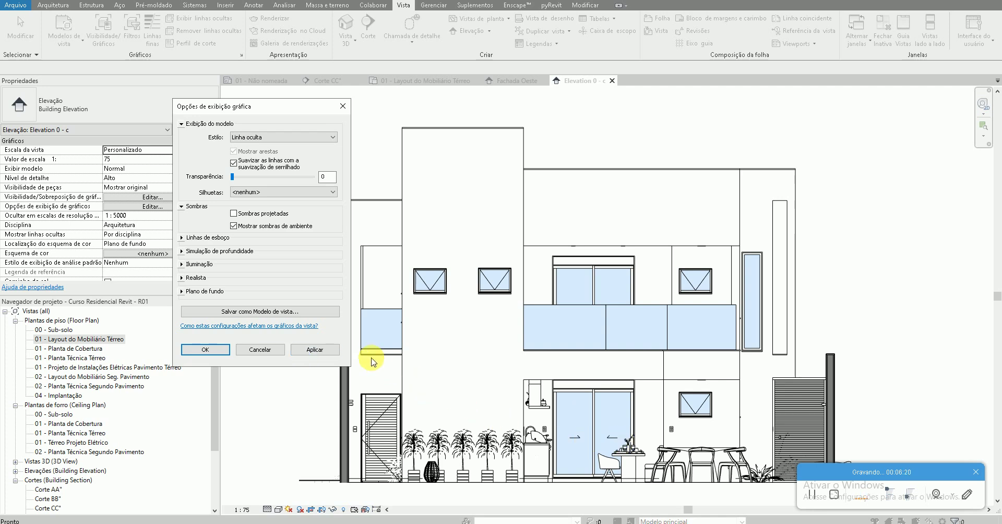
pyautogui.click(330, 350)
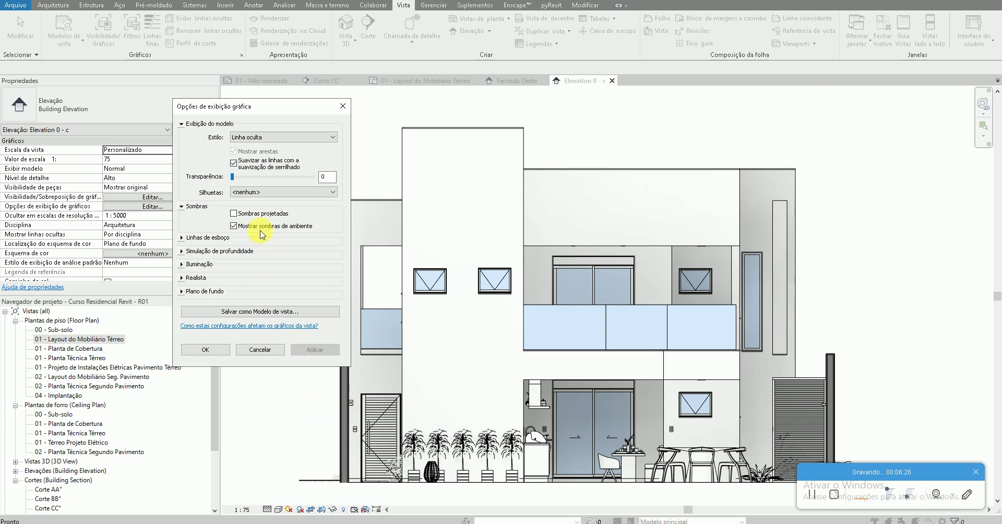
pyautogui.click(182, 292)
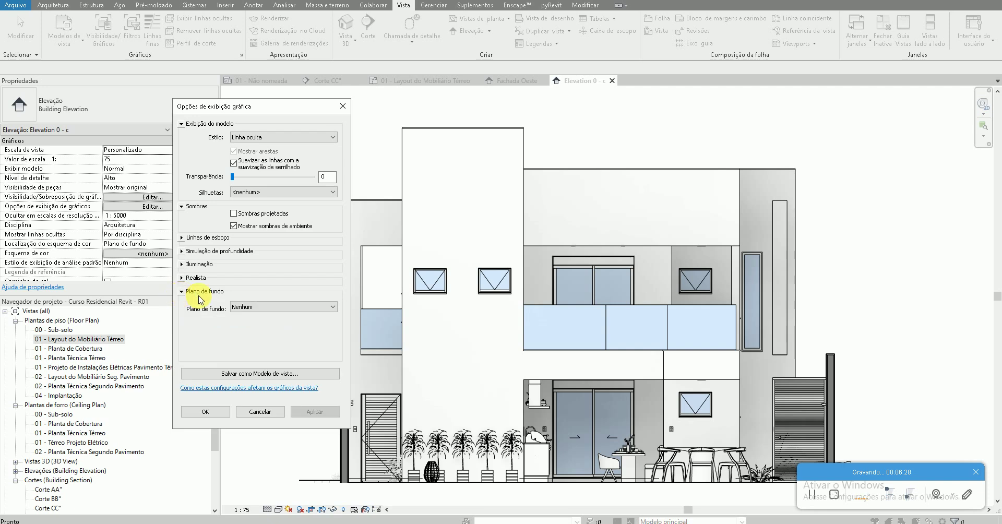
pyautogui.click(254, 310)
pyautogui.click(252, 339)
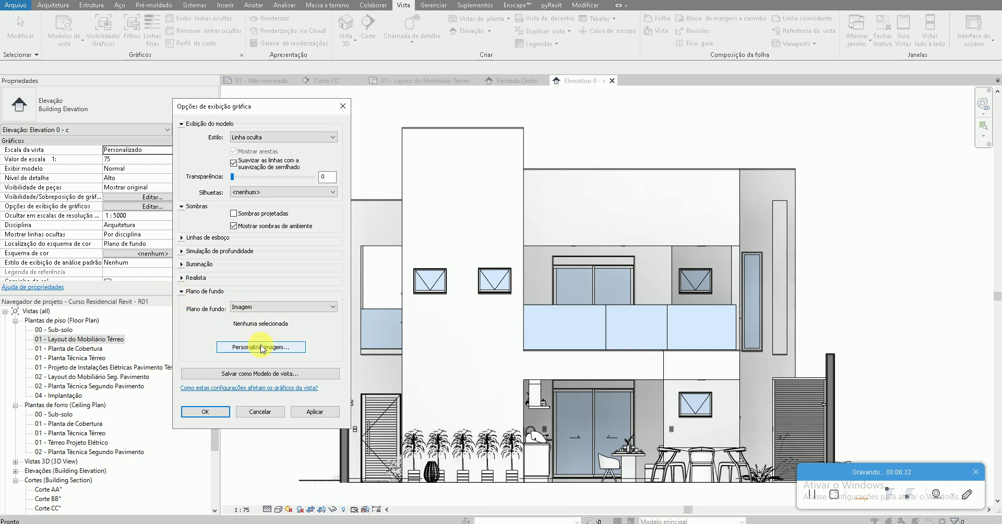
# Load 'Céu fundo utilizado para renders em Revit.jpg' from Desktop > Apoio de trabalho as the background and apply it
pyautogui.click(263, 347)
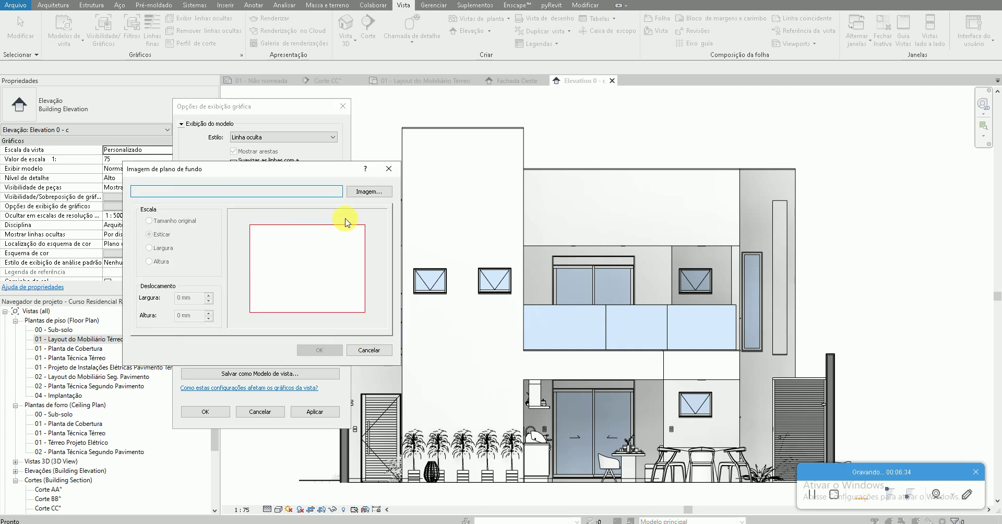
pyautogui.click(358, 197)
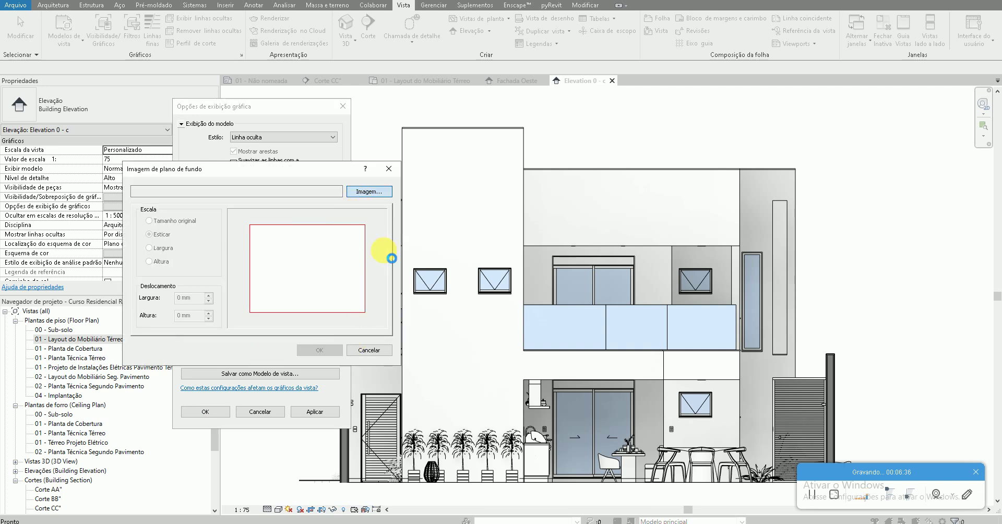
pyautogui.click(253, 329)
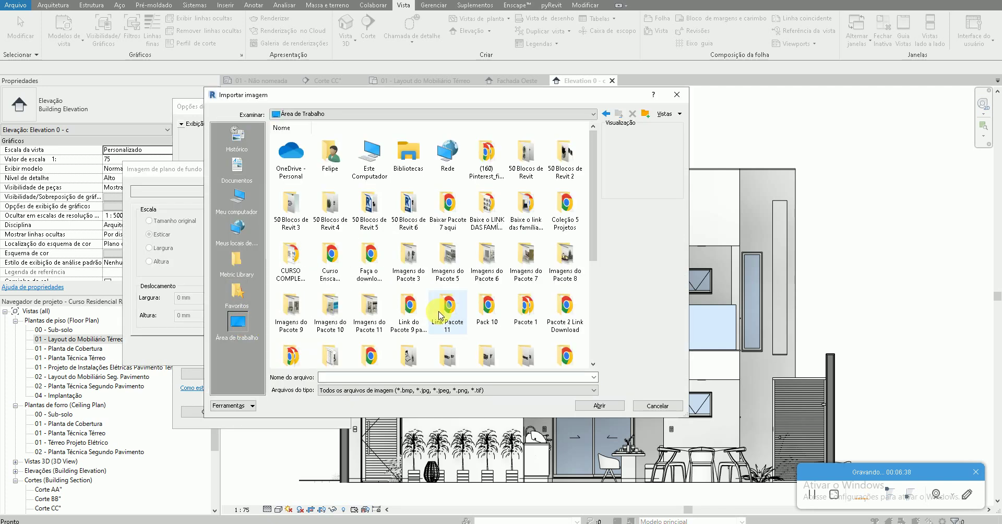
pyautogui.scroll(-3, 388, 311)
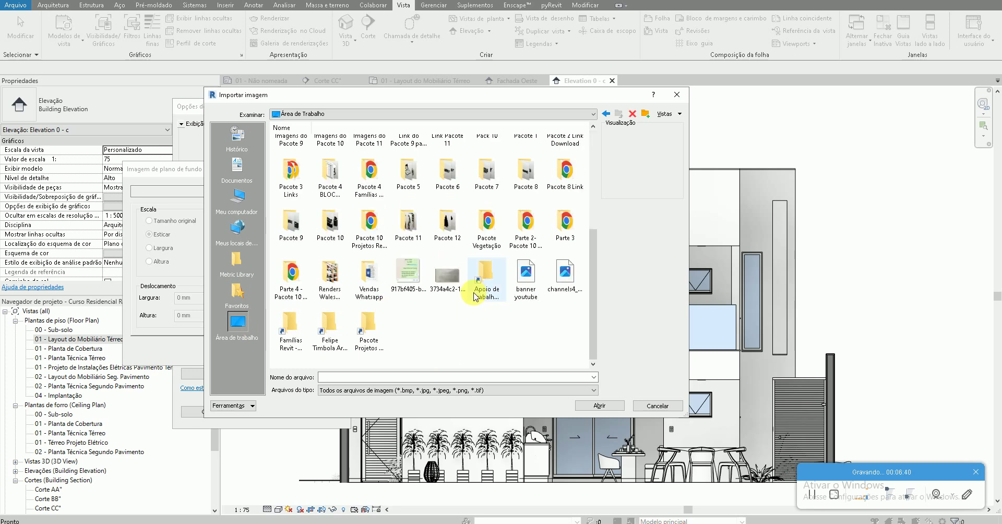
pyautogui.doubleClick(474, 295)
pyautogui.click(381, 320)
pyautogui.doubleClick(380, 320)
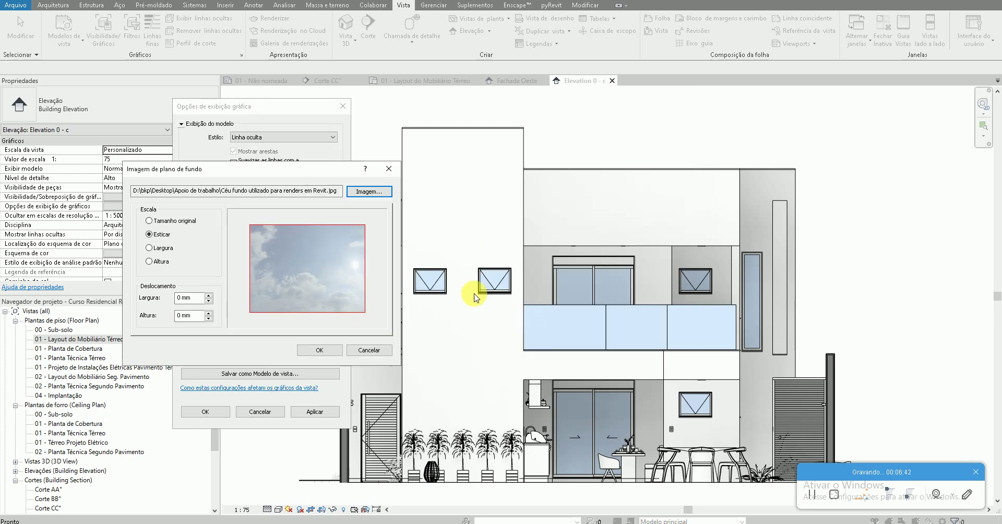
pyautogui.click(319, 351)
pyautogui.click(314, 411)
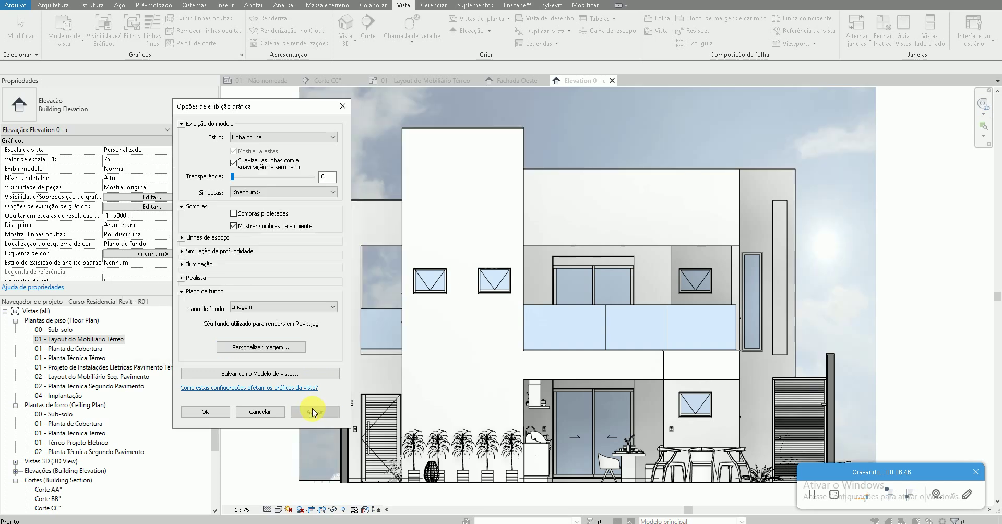
pyautogui.click(206, 411)
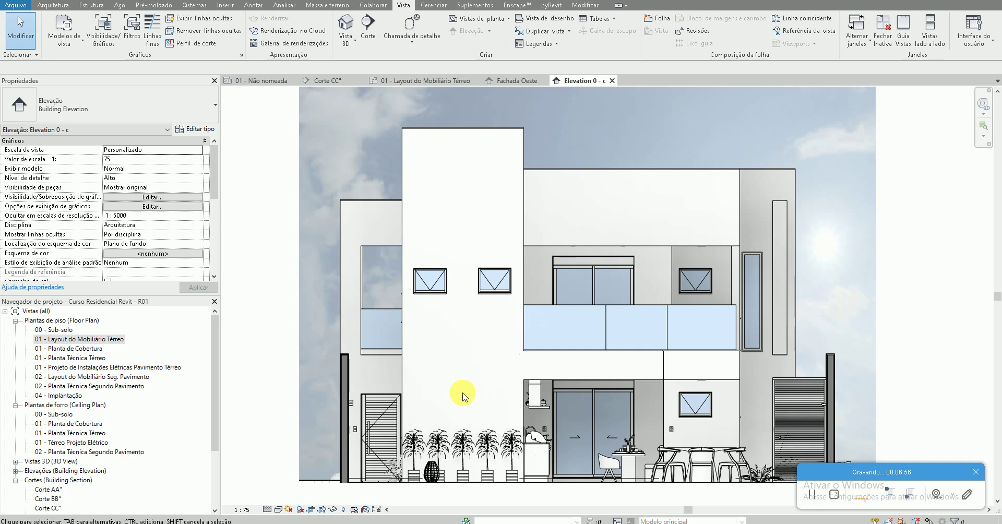
# Pan right across the elevation until the gate and the whole parked car are visible
pyautogui.scroll(2, 647, 475)
pyautogui.scroll(3, 635, 478)
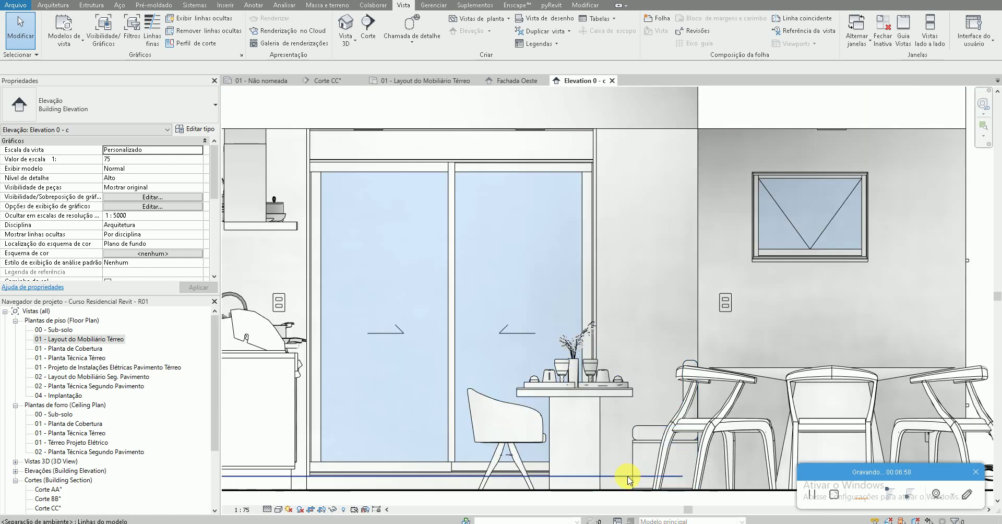
pyautogui.click(628, 476)
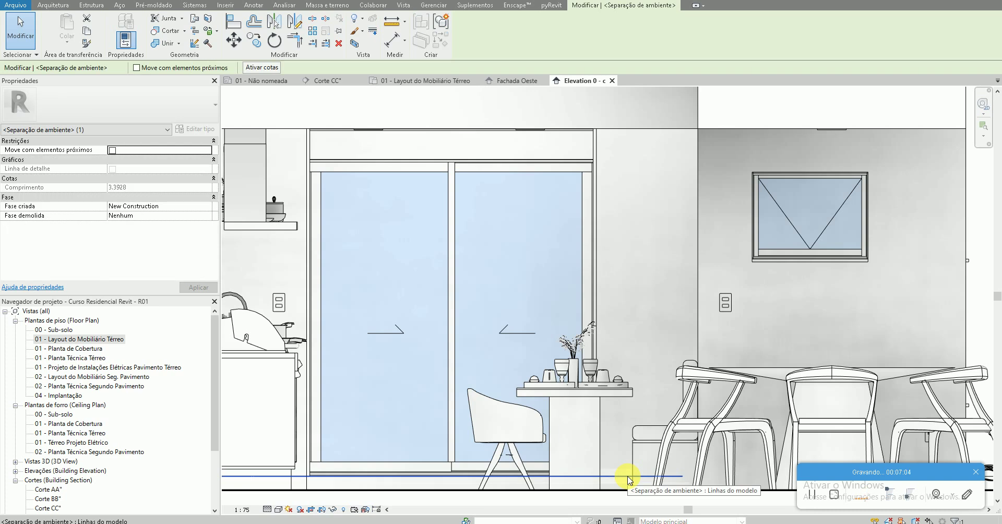
pyautogui.press('Escape')
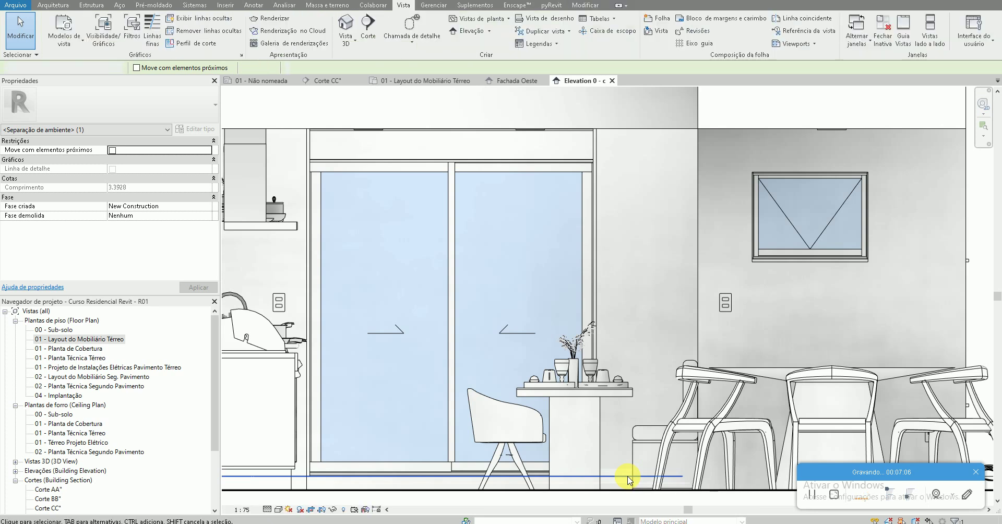
pyautogui.scroll(-3, 628, 472)
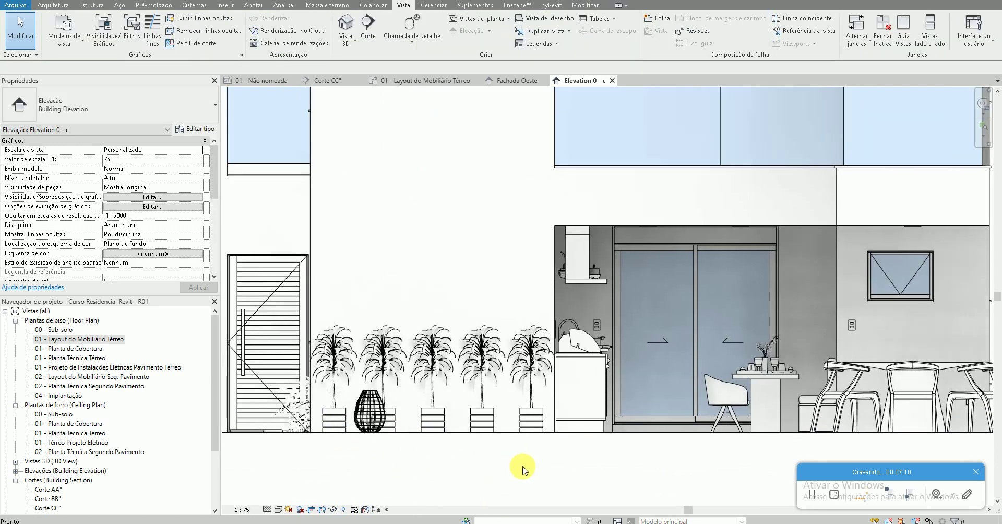
pyautogui.moveTo(459, 460); pyautogui.dragTo(380, 459, button='middle')
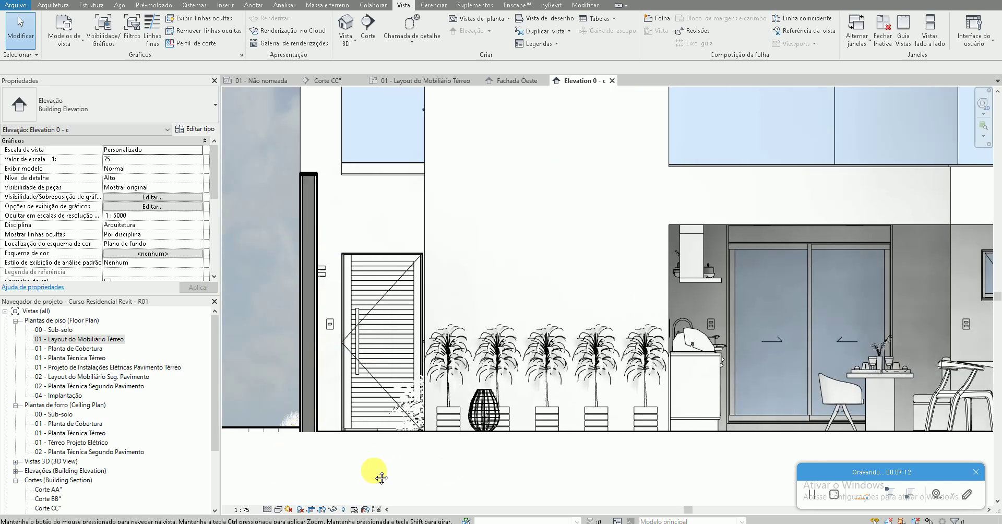
pyautogui.moveTo(929, 472); pyautogui.dragTo(490, 474, button='middle')
pyautogui.moveTo(698, 473); pyautogui.dragTo(629, 473, button='middle')
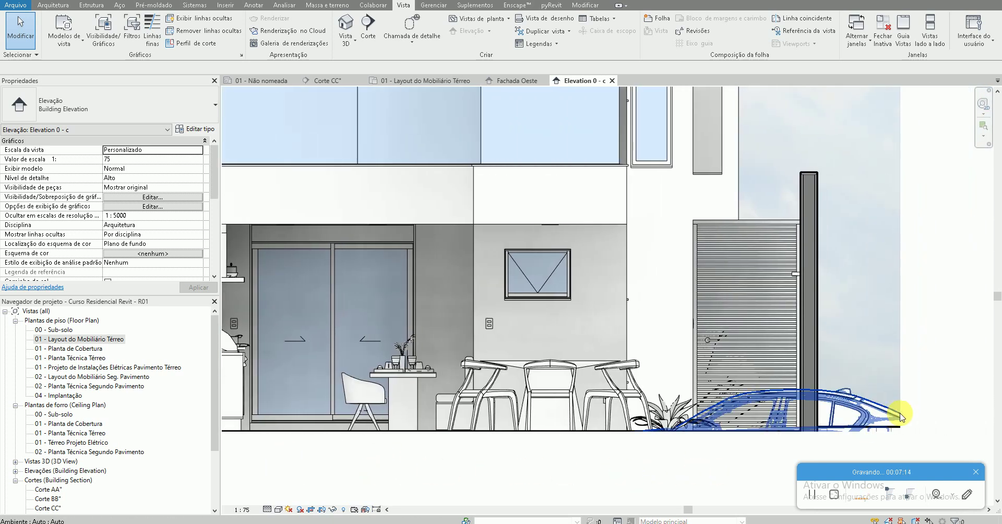
# Hide the car in front of the gate in this view only
pyautogui.click(860, 414)
pyautogui.rightClick(860, 414)
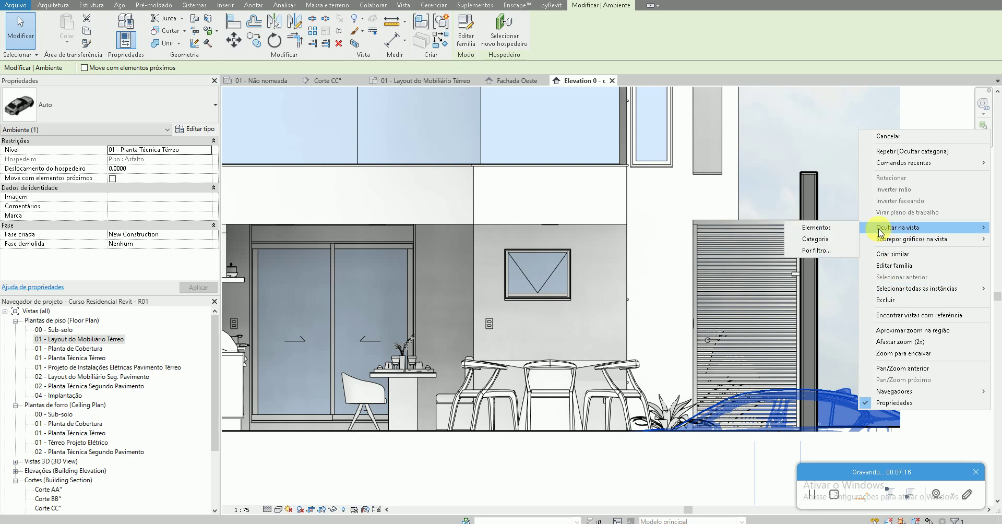
pyautogui.click(814, 225)
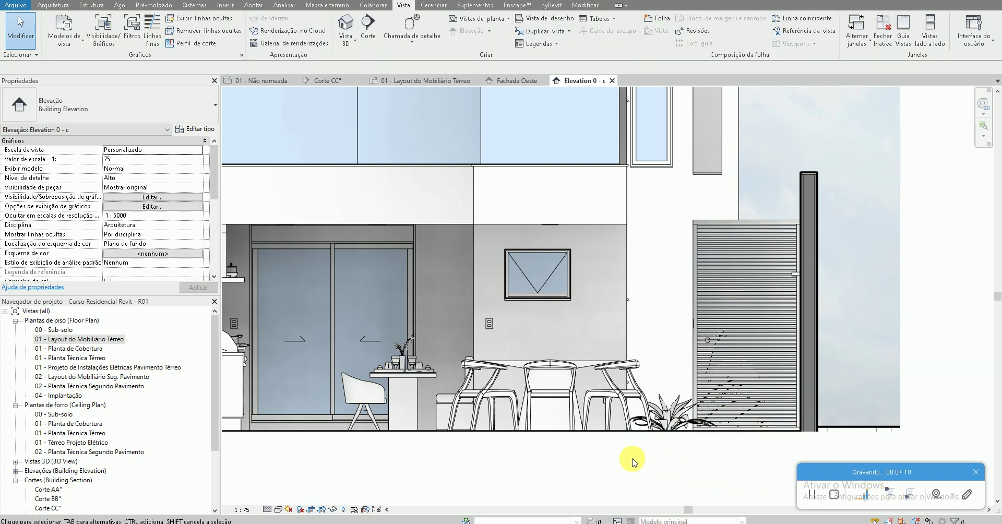
# Select the dining chairs, table, kitchen group, five potted palms, woven basket and vase
pyautogui.moveTo(633, 459); pyautogui.dragTo(763, 458, button='middle')
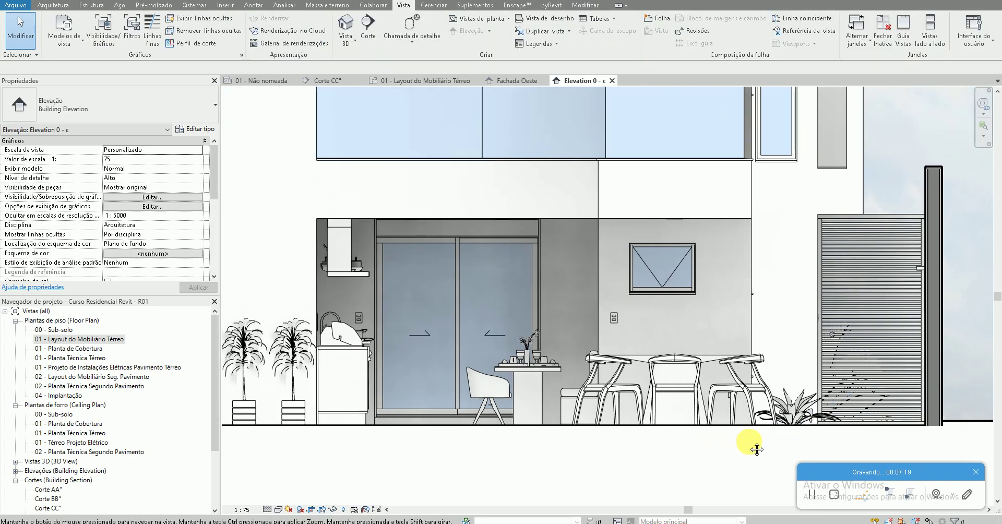
pyautogui.click(793, 410)
pyautogui.click(788, 390)
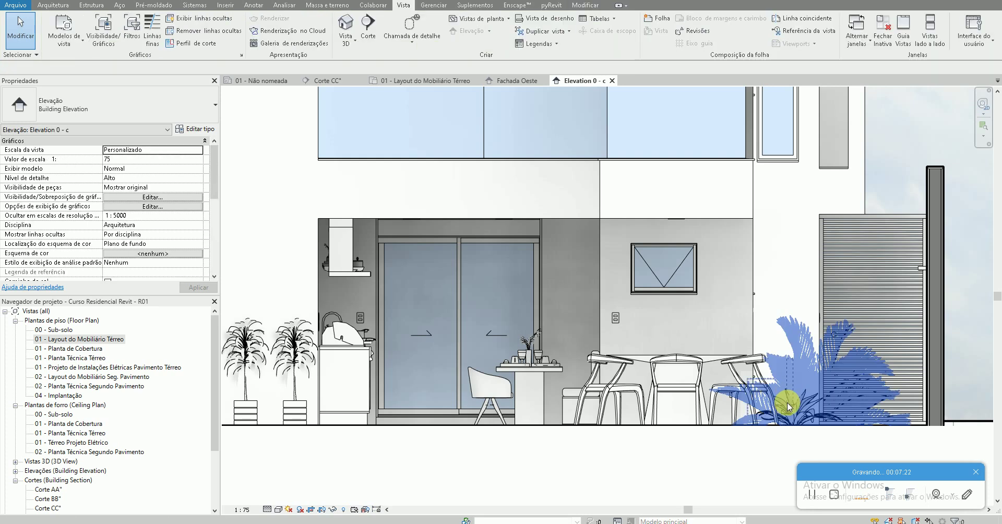
pyautogui.moveTo(787, 403); pyautogui.dragTo(705, 368)
pyautogui.keyDown('ctrl'); pyautogui.click(694, 360); pyautogui.keyUp('ctrl')
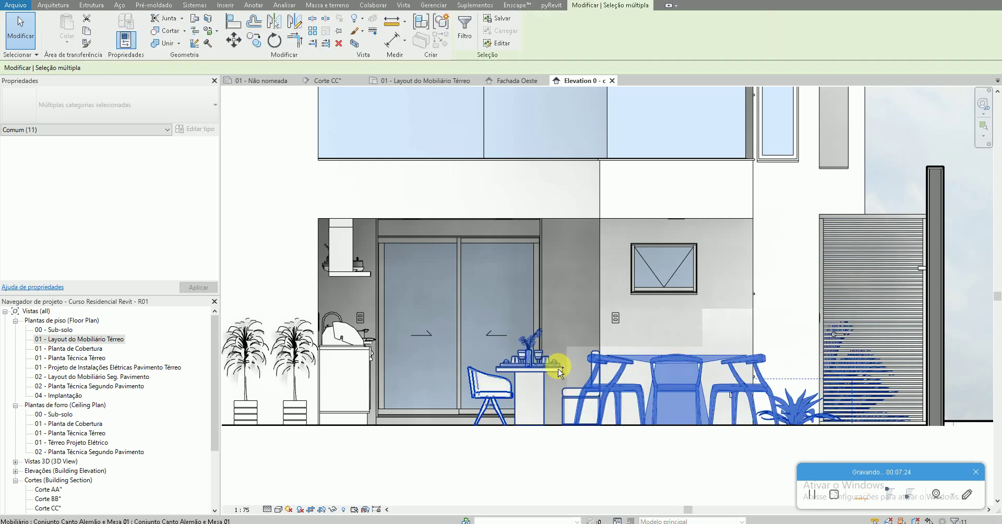
pyautogui.moveTo(355, 353); pyautogui.dragTo(484, 352, button='middle')
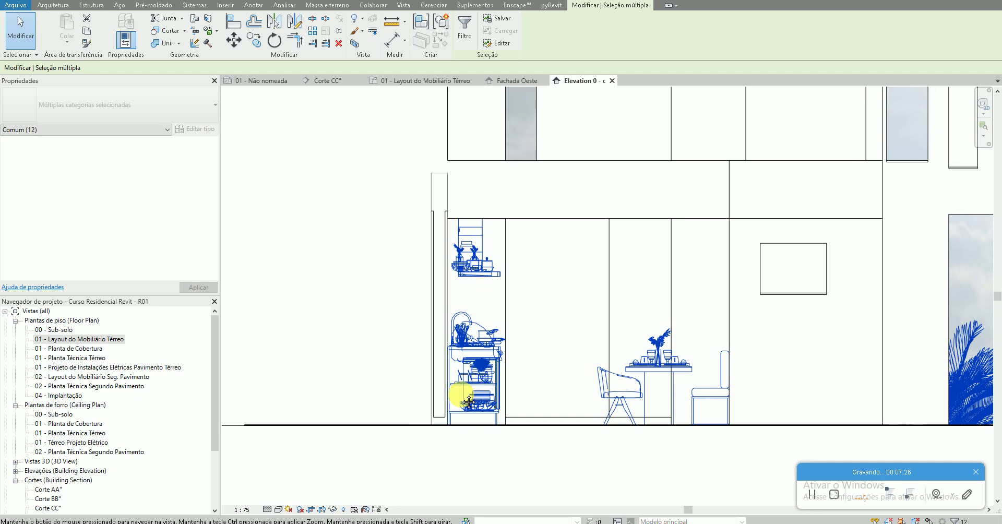
pyautogui.keyDown('ctrl'); pyautogui.click(415, 357); pyautogui.keyUp('ctrl')
pyautogui.keyDown('ctrl'); pyautogui.click(372, 349); pyautogui.keyUp('ctrl')
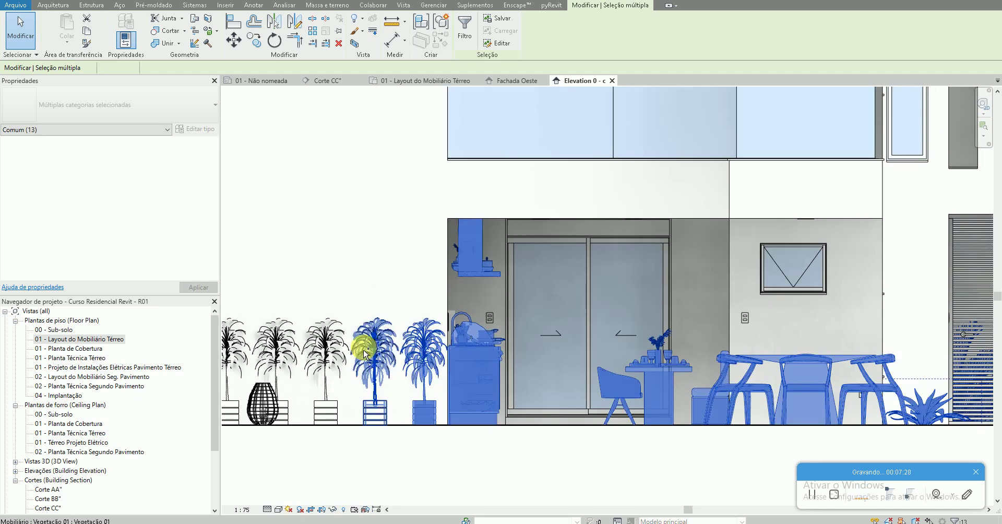
pyautogui.keyDown('ctrl'); pyautogui.click(328, 344); pyautogui.keyUp('ctrl')
pyautogui.keyDown('ctrl'); pyautogui.click(280, 351); pyautogui.keyUp('ctrl')
pyautogui.keyDown('ctrl'); pyautogui.click(235, 349); pyautogui.keyUp('ctrl')
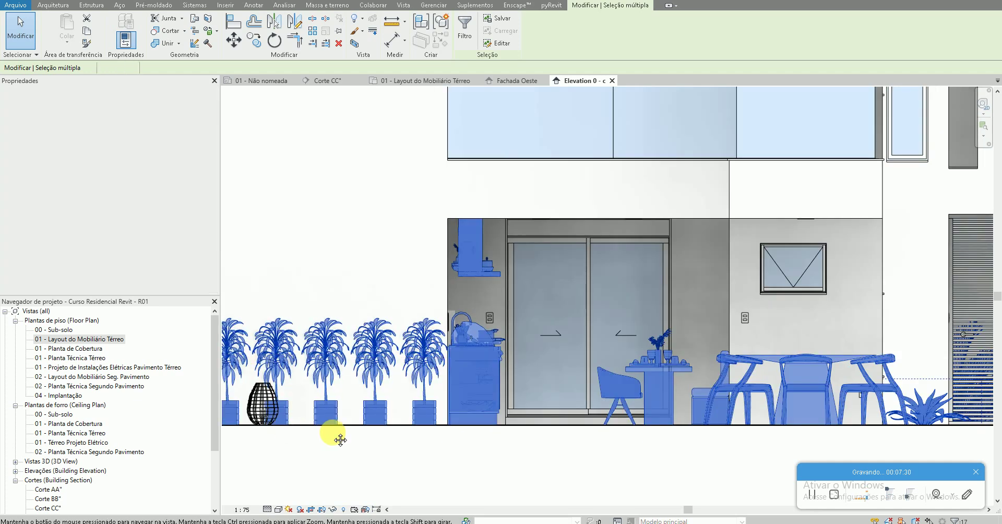
pyautogui.moveTo(329, 427); pyautogui.dragTo(435, 427, button='middle')
pyautogui.keyDown('ctrl'); pyautogui.click(369, 407); pyautogui.keyUp('ctrl')
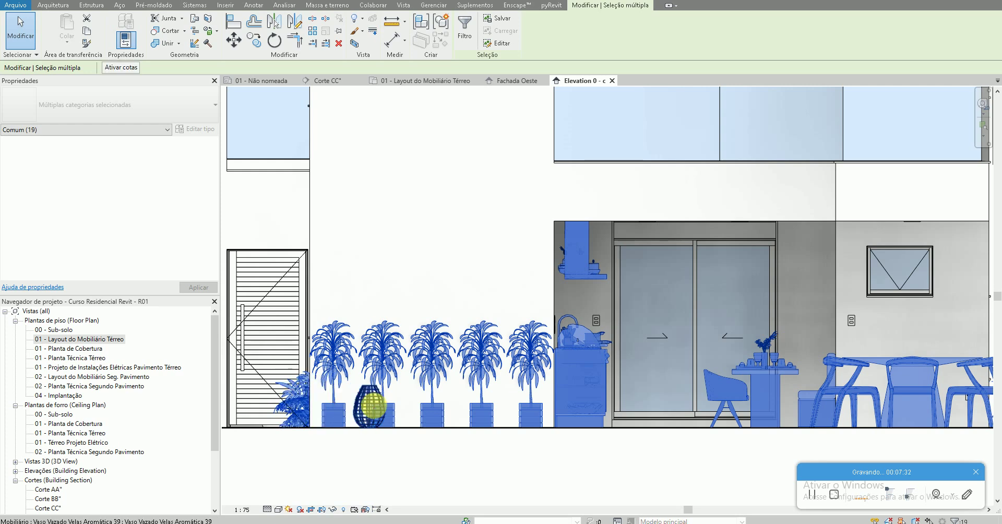
pyautogui.keyDown('ctrl'); pyautogui.click(370, 416); pyautogui.keyUp('ctrl')
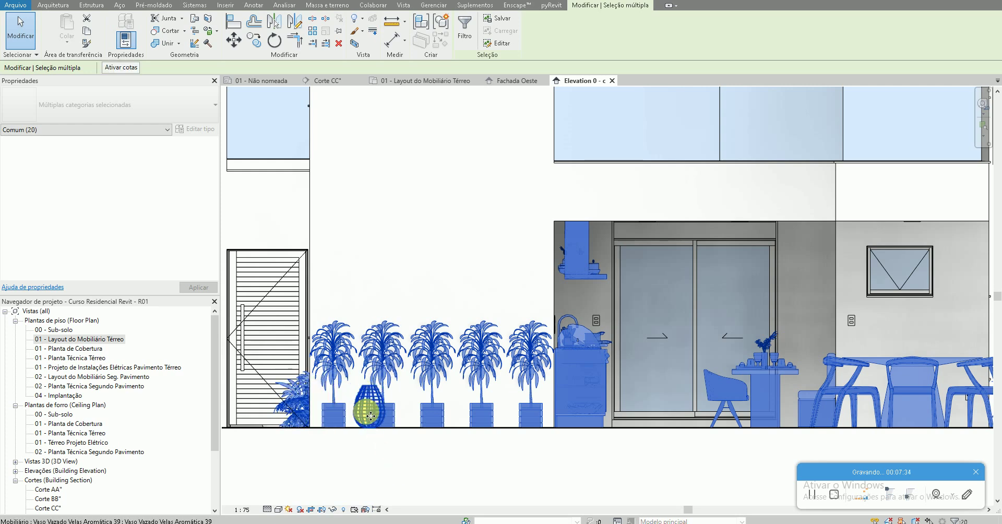
pyautogui.scroll(-2, 369, 406)
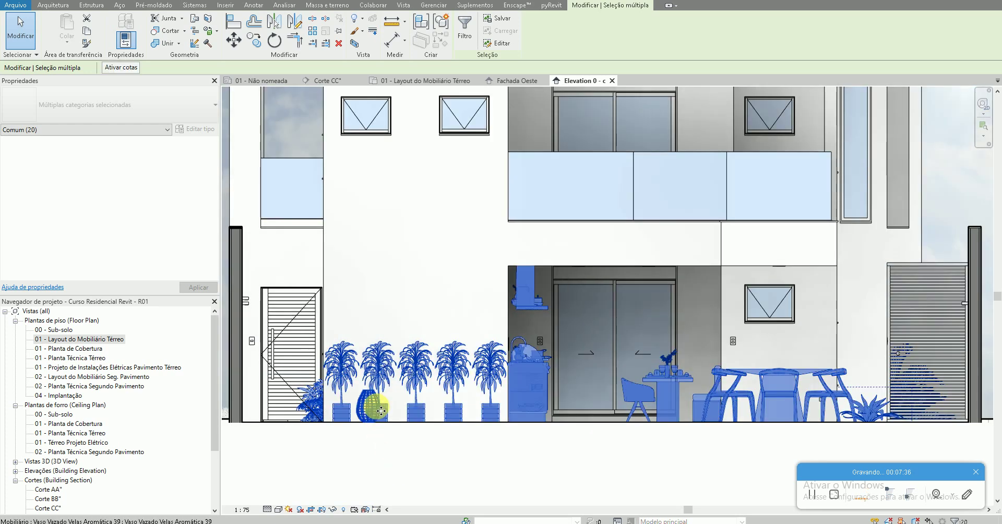
# Override the selected plants and furniture to halftone in this view
pyautogui.rightClick(378, 411)
pyautogui.moveTo(438, 234)
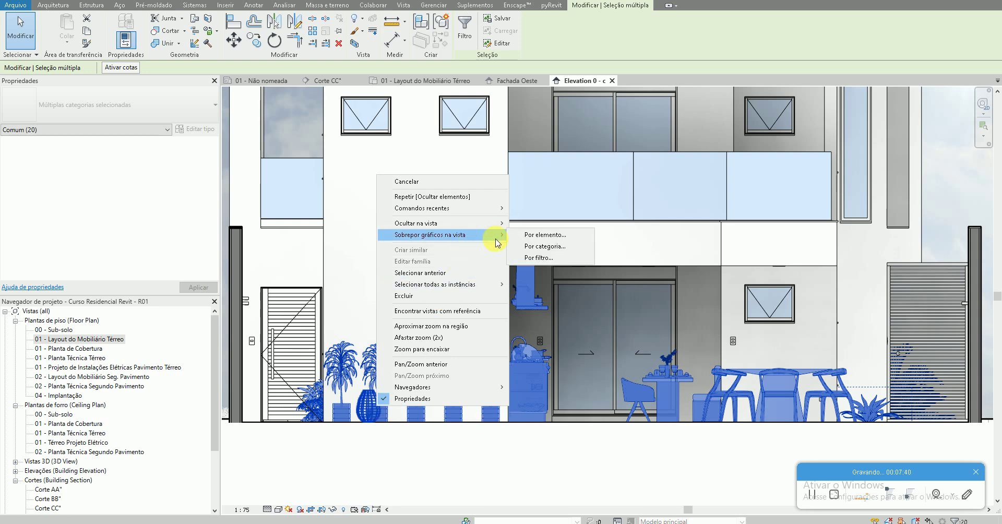
pyautogui.click(530, 237)
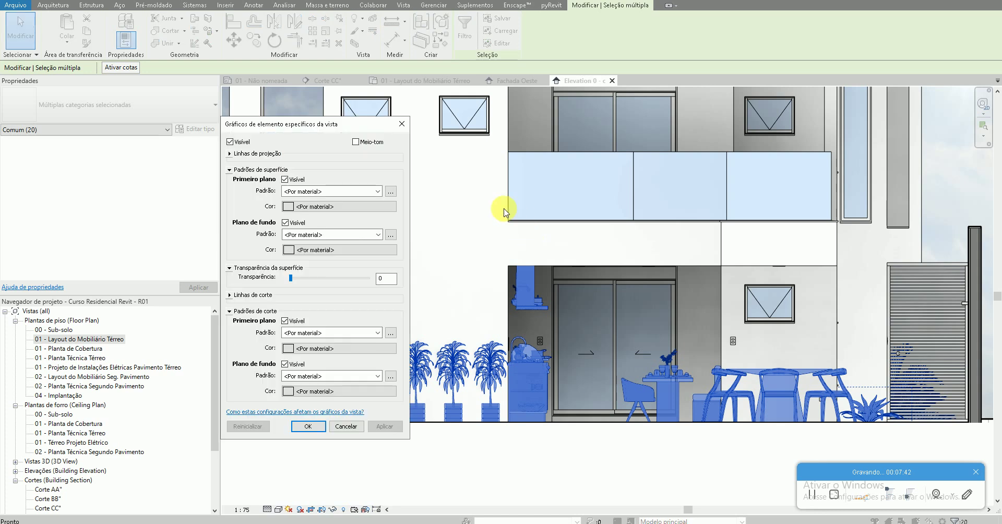
pyautogui.click(308, 426)
pyautogui.click(414, 459)
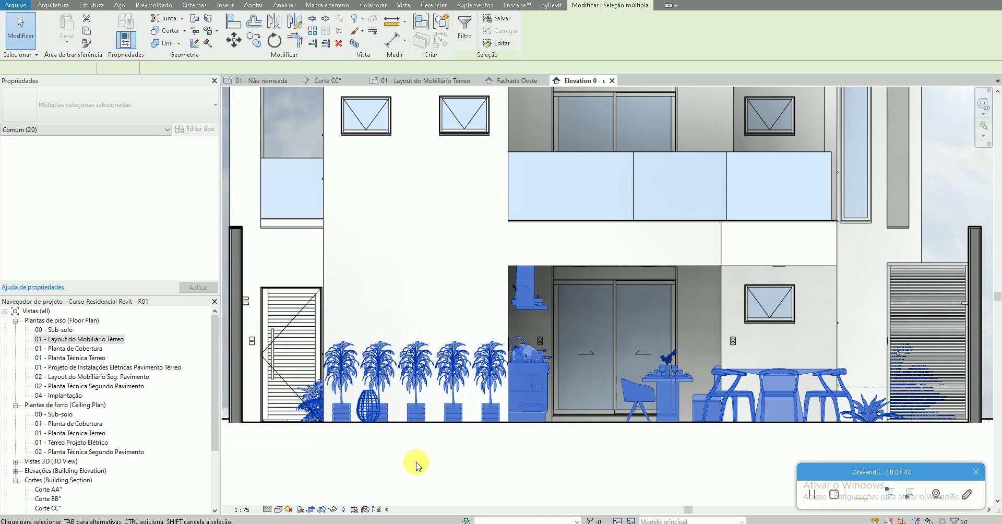
pyautogui.scroll(-1, 416, 465)
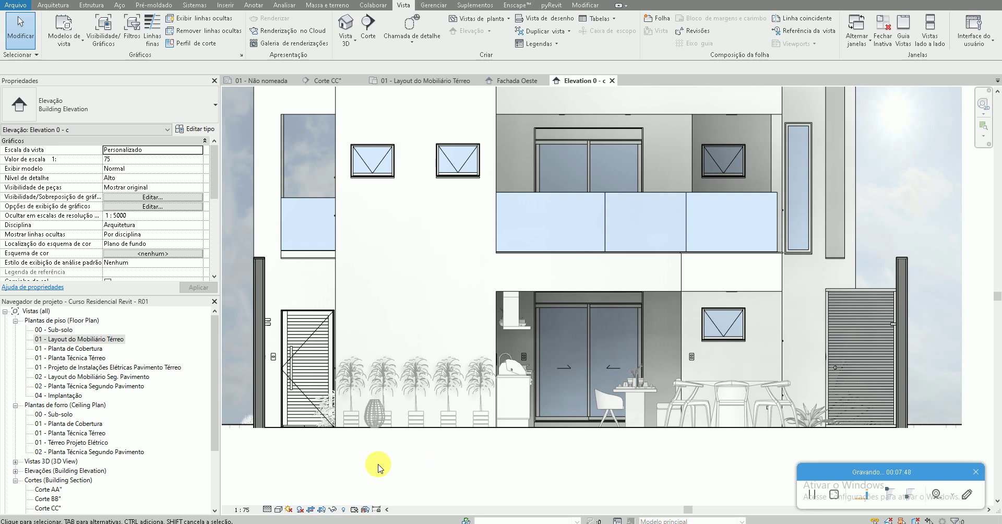
pyautogui.scroll(-2, 377, 466)
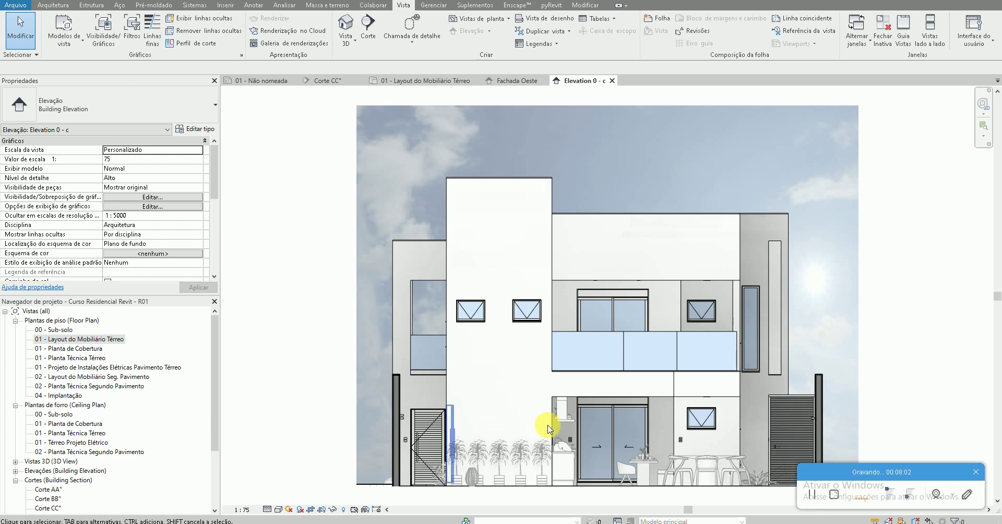
pyautogui.scroll(1, 608, 405)
pyautogui.scroll(1, 514, 431)
pyautogui.scroll(1, 514, 397)
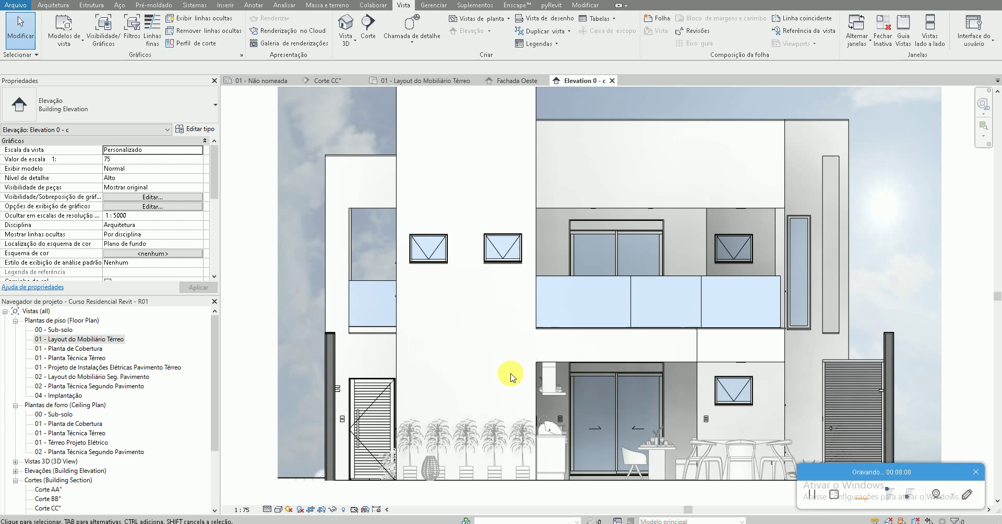
# Use Linework to make the door, upper-left window and lower window swing lines dashed
pyautogui.click(585, 6)
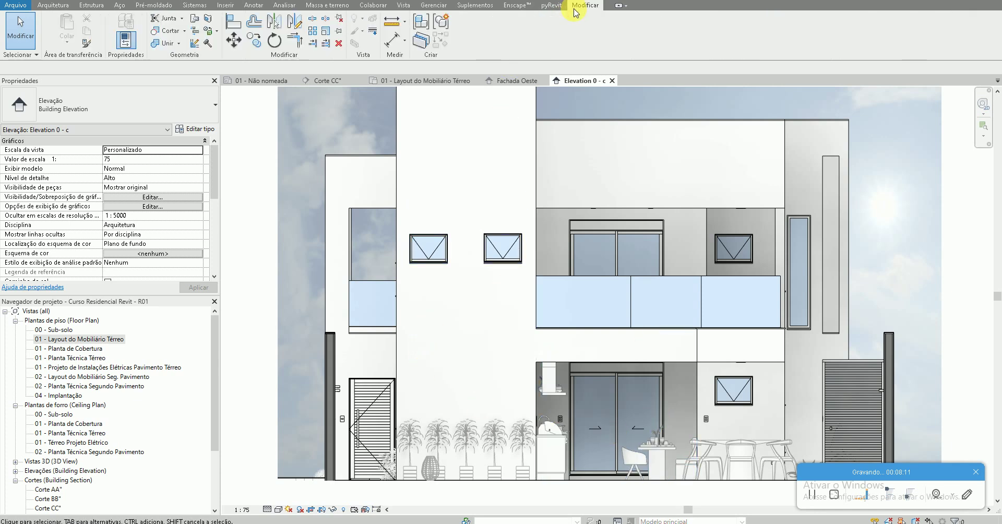
pyautogui.click(374, 34)
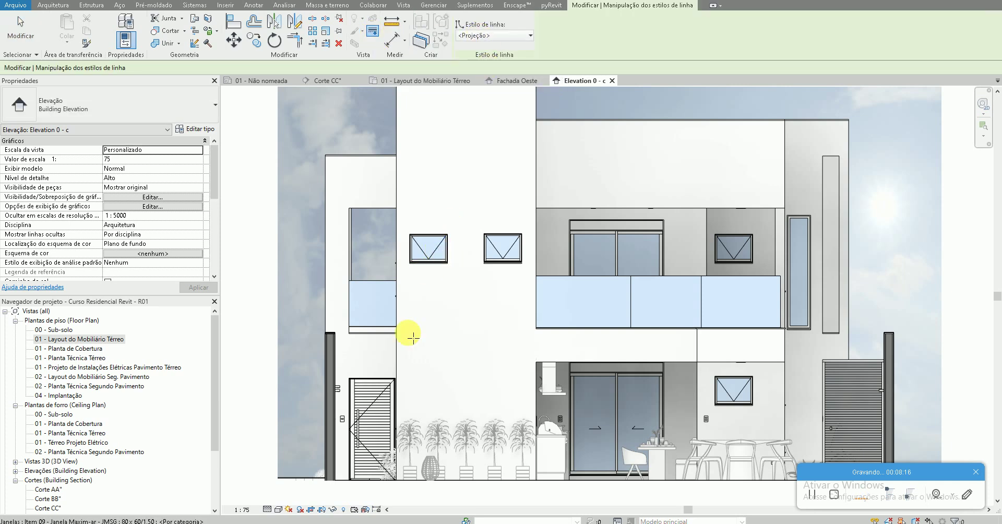
pyautogui.scroll(3, 373, 420)
pyautogui.click(367, 381)
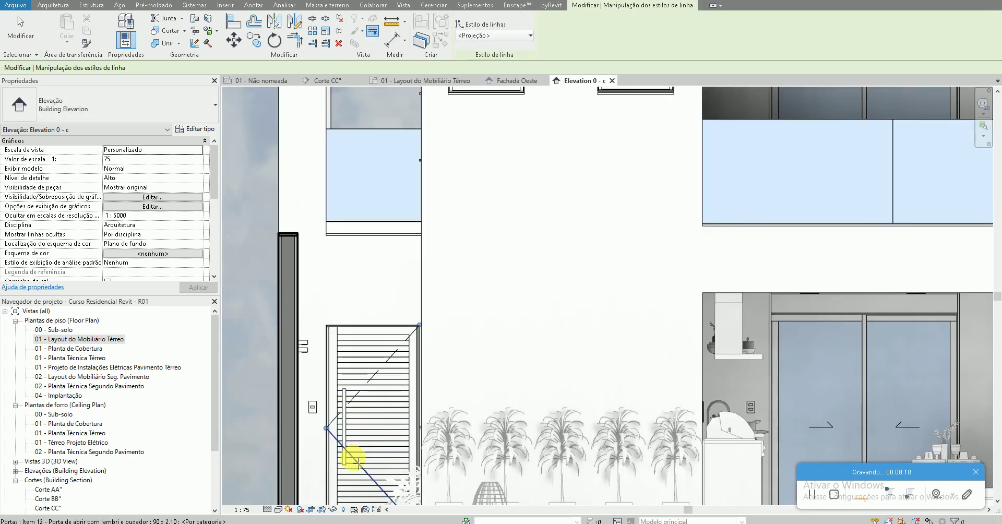
pyautogui.moveTo(518, 290); pyautogui.dragTo(471, 417, button='middle')
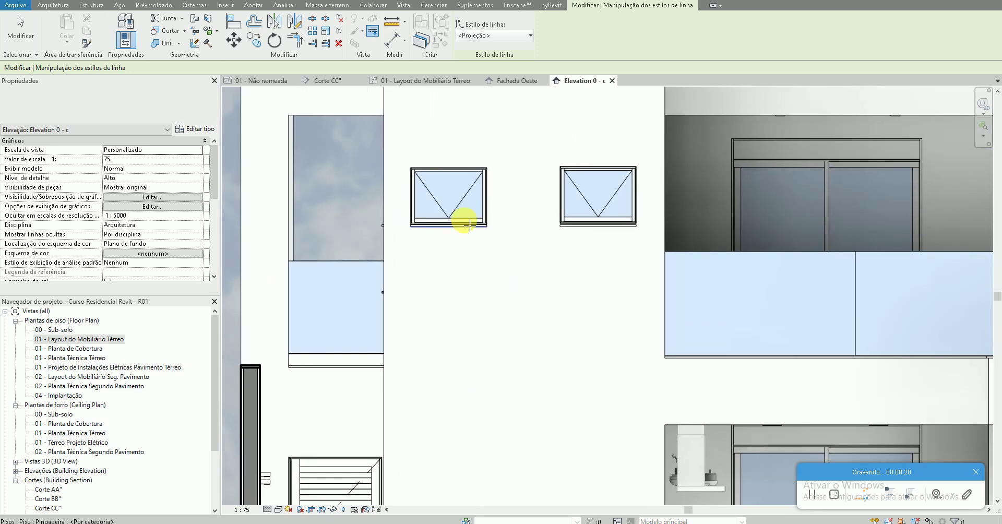
pyautogui.click(467, 208)
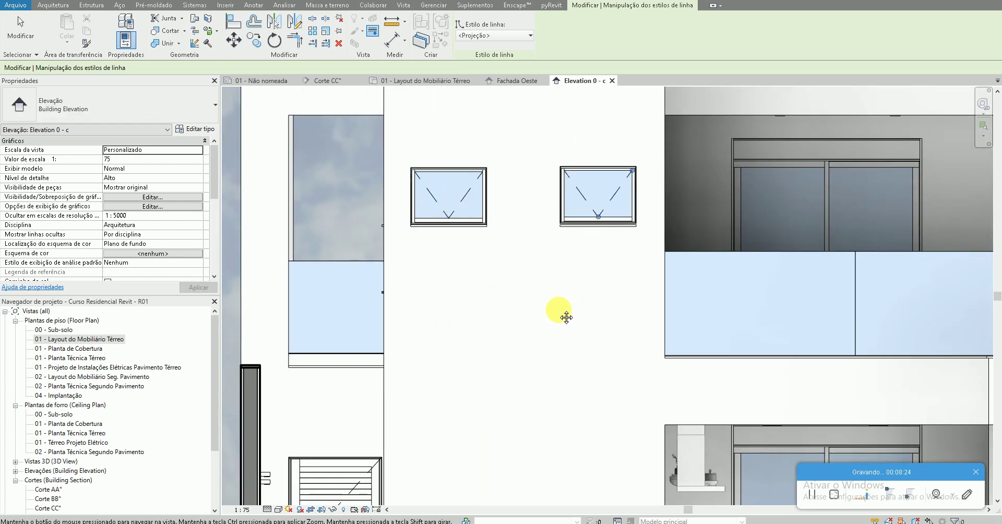
pyautogui.moveTo(565, 313); pyautogui.dragTo(431, 221, button='middle')
pyautogui.click(778, 315)
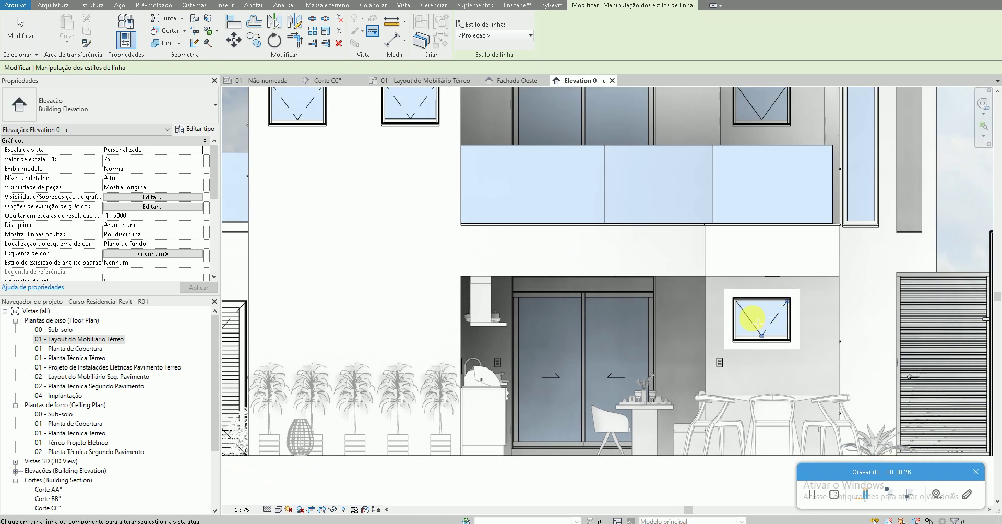
pyautogui.scroll(-2, 750, 319)
pyautogui.scroll(2, 768, 167)
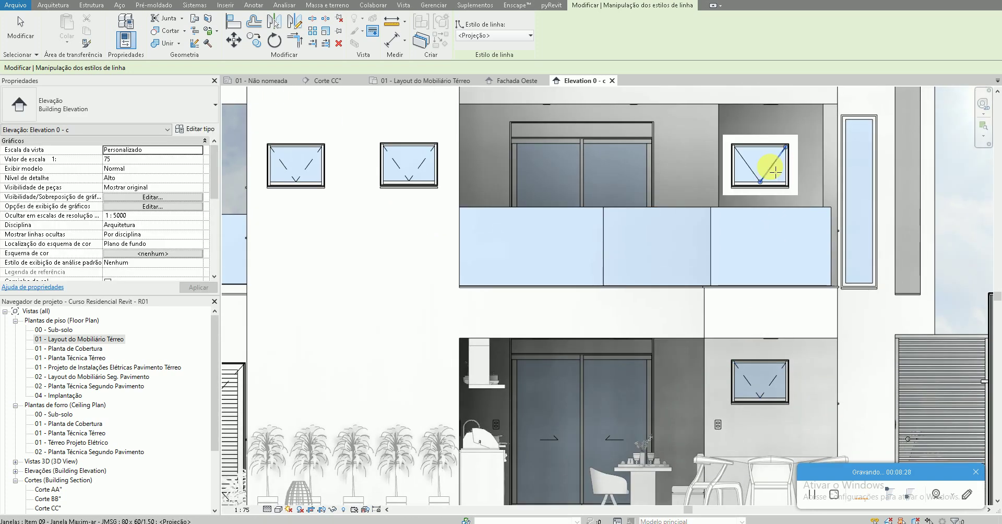
pyautogui.press('Escape')
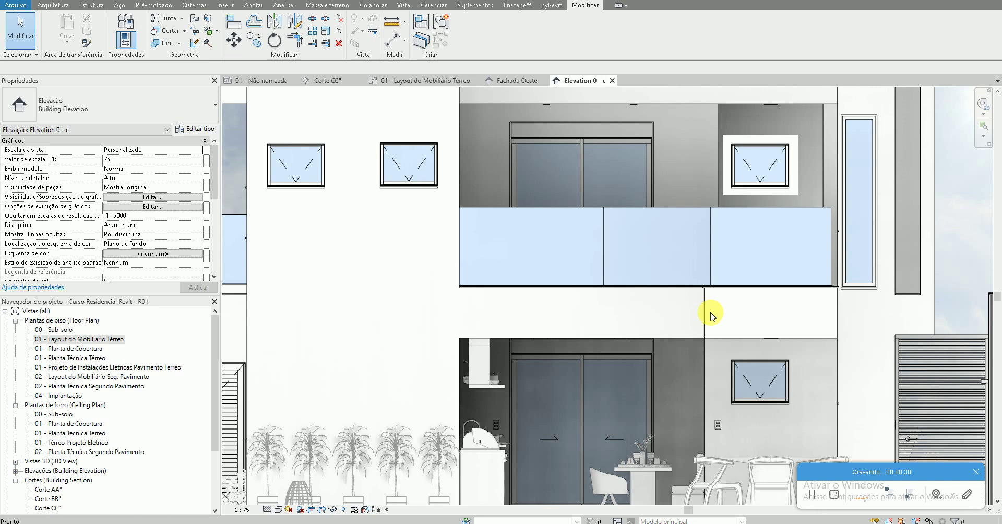
# Select the right-hand garage door together with its handle
pyautogui.press('z')
pyautogui.press('f')
pyautogui.scroll(1, 514, 369)
pyautogui.scroll(1, 501, 340)
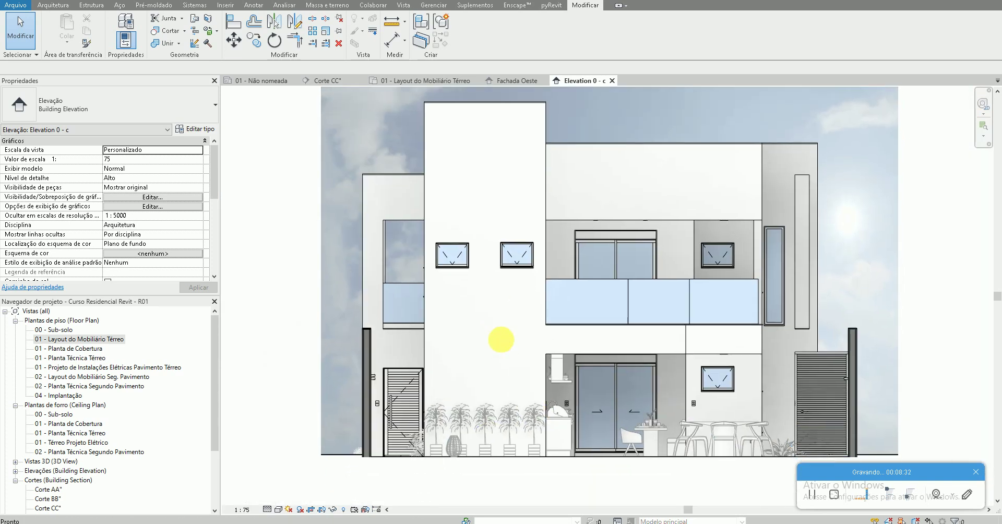
pyautogui.scroll(1, 502, 342)
pyautogui.scroll(-1, 501, 339)
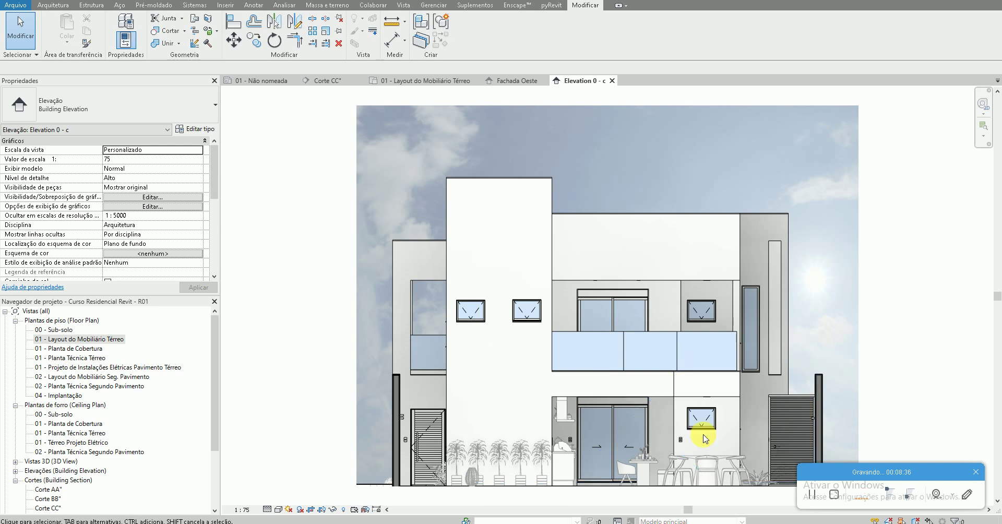
pyautogui.click(800, 397)
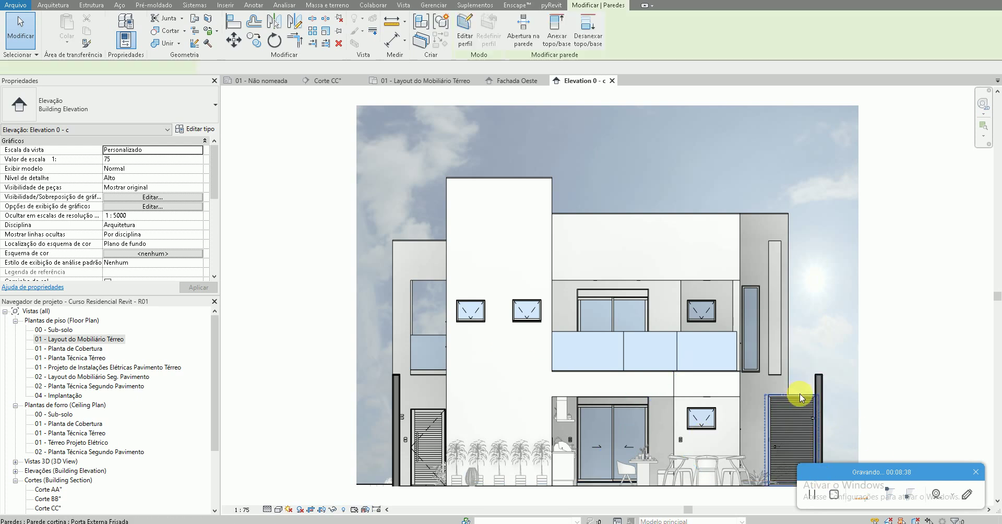
pyautogui.scroll(3, 781, 449)
pyautogui.scroll(2, 782, 452)
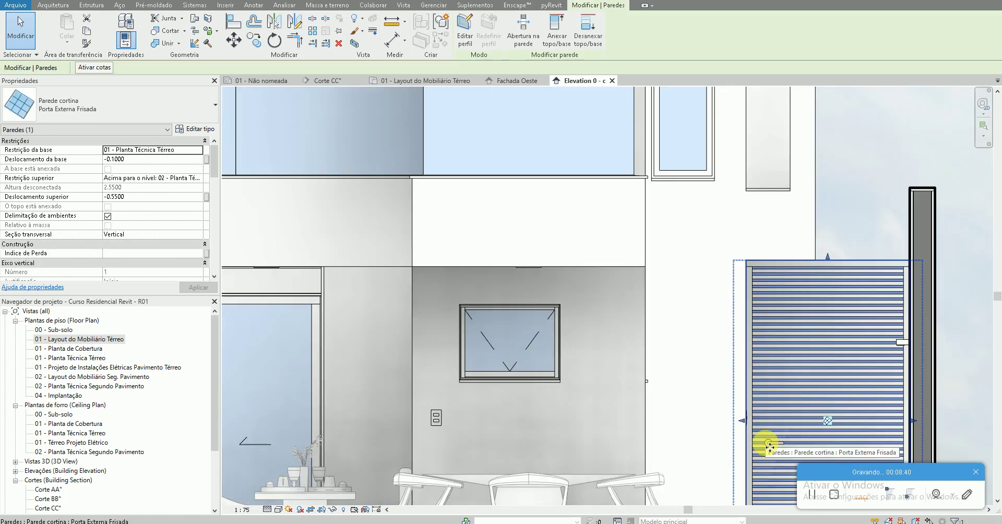
pyautogui.scroll(3, 780, 450)
pyautogui.keyDown('ctrl'); pyautogui.click(777, 445); pyautogui.keyUp('ctrl')
# Override the garage door and handle to halftone by element in this view
pyautogui.rightClick(777, 447)
pyautogui.moveTo(830, 321)
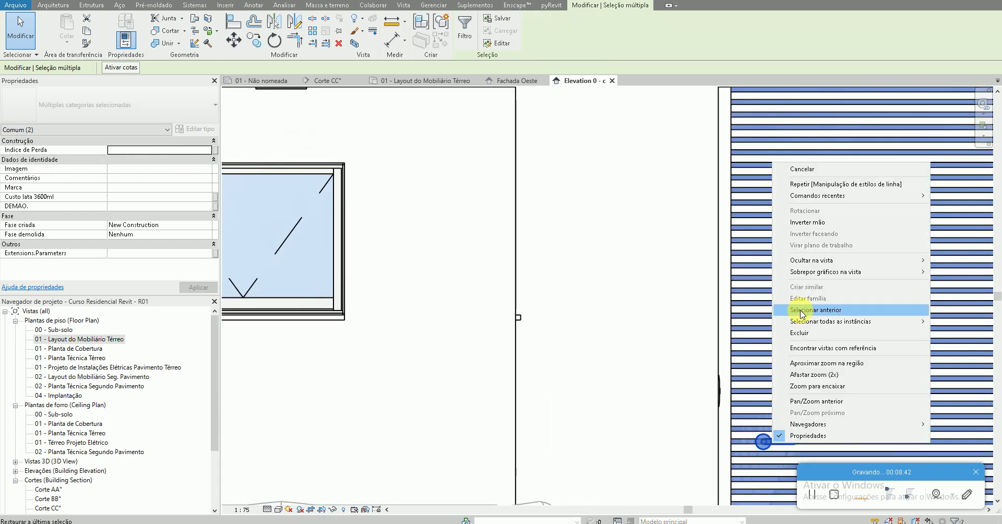
pyautogui.click(472, 167)
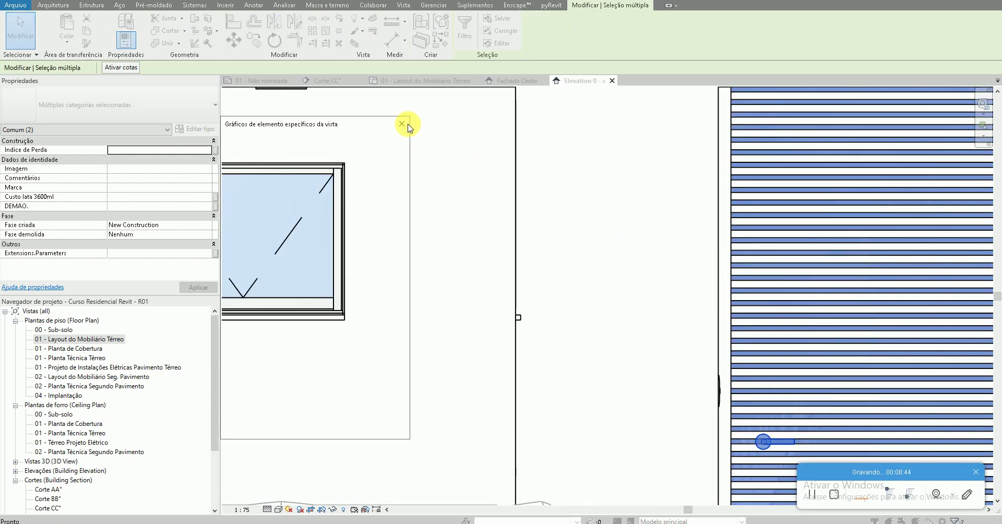
pyautogui.click(355, 141)
pyautogui.click(308, 426)
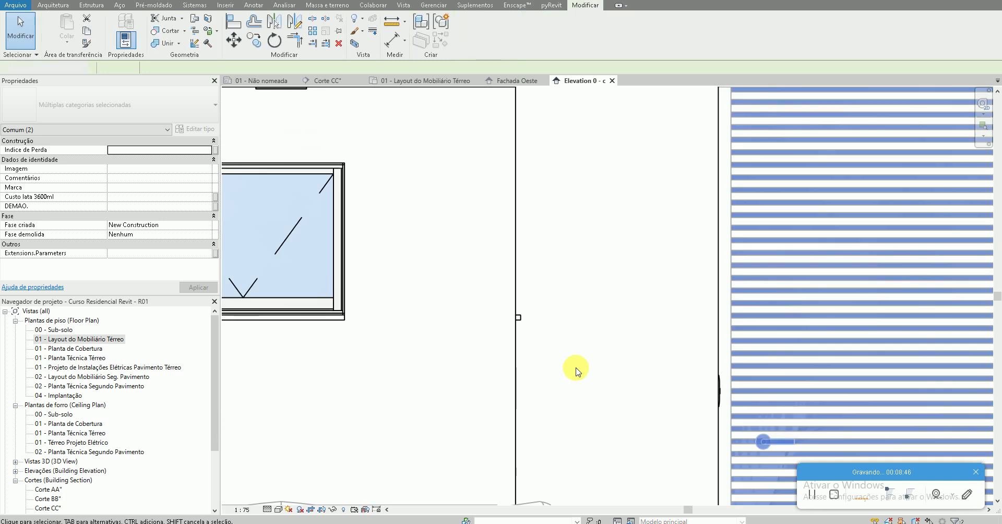
pyautogui.click(574, 369)
pyautogui.scroll(-5, 576, 371)
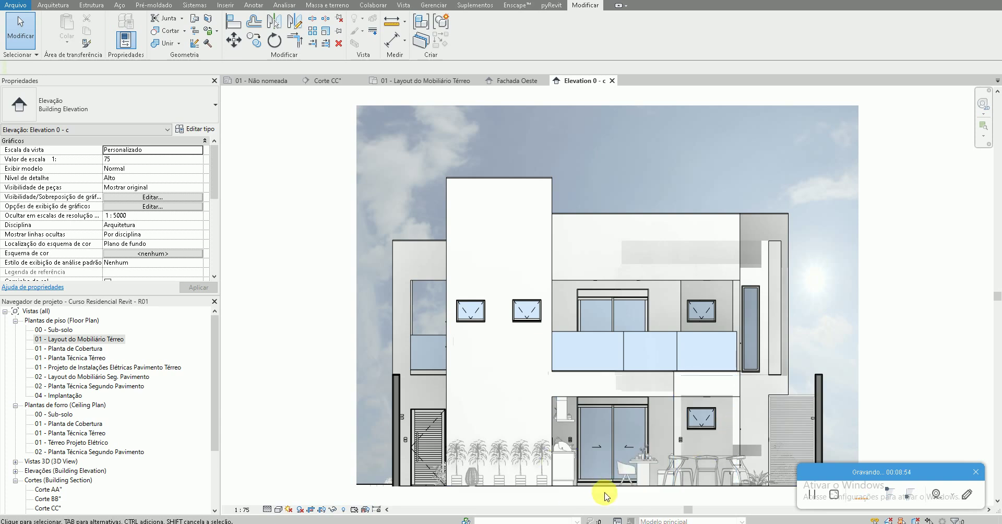
pyautogui.scroll(1, 604, 490)
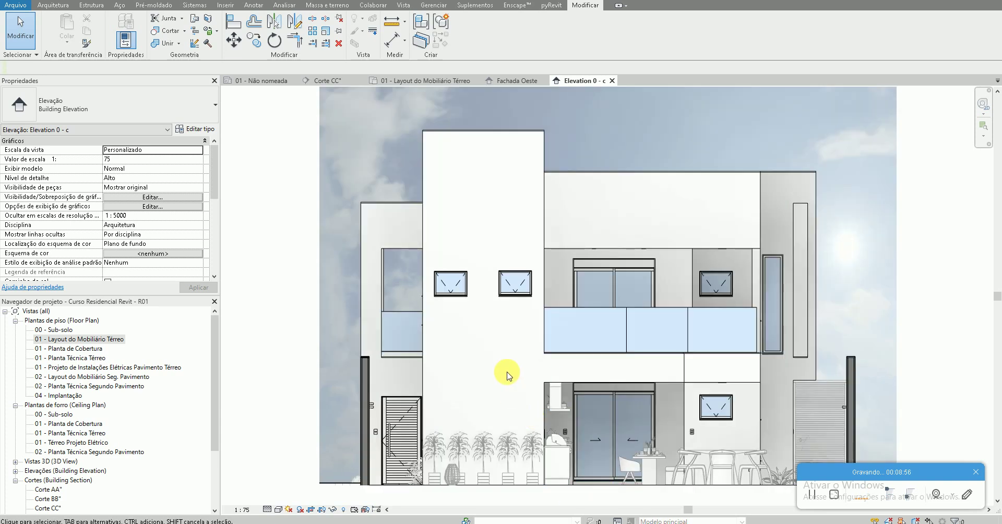
pyautogui.moveTo(507, 373); pyautogui.dragTo(489, 364, button='middle')
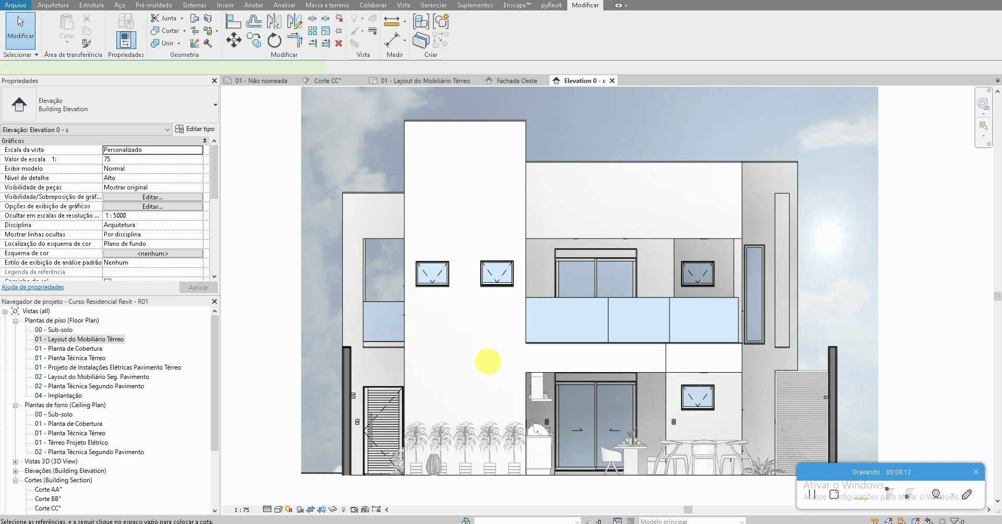
# With DI, dimension the left side from ground line to upper window top and wall top
pyautogui.press('d')
pyautogui.press('i')
pyautogui.scroll(2, 356, 477)
pyautogui.click(356, 474)
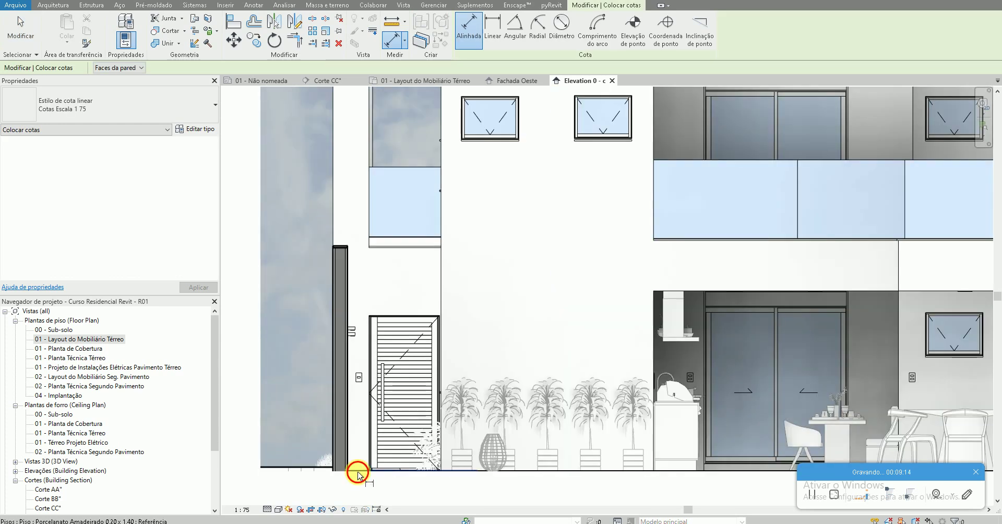
pyautogui.scroll(1, 389, 284)
pyautogui.scroll(1, 390, 295)
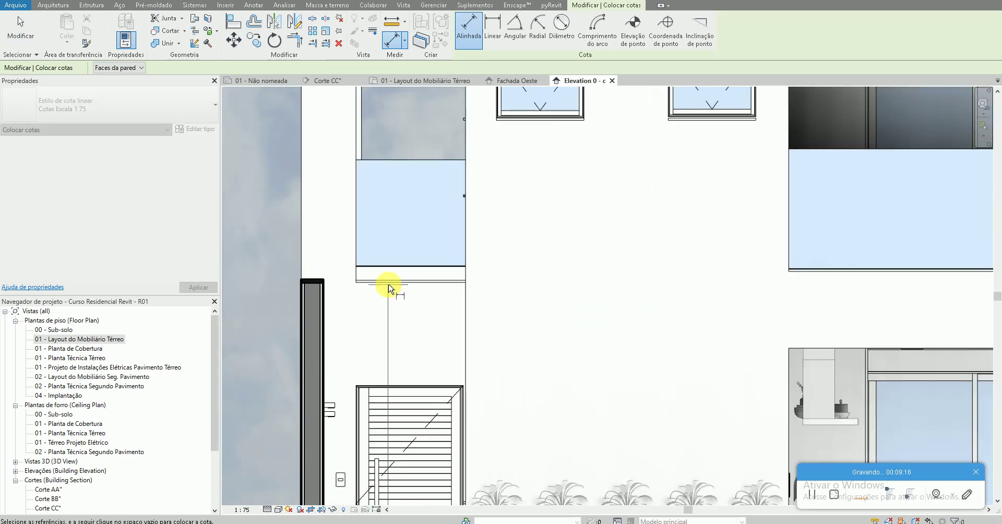
pyautogui.scroll(-3, 391, 286)
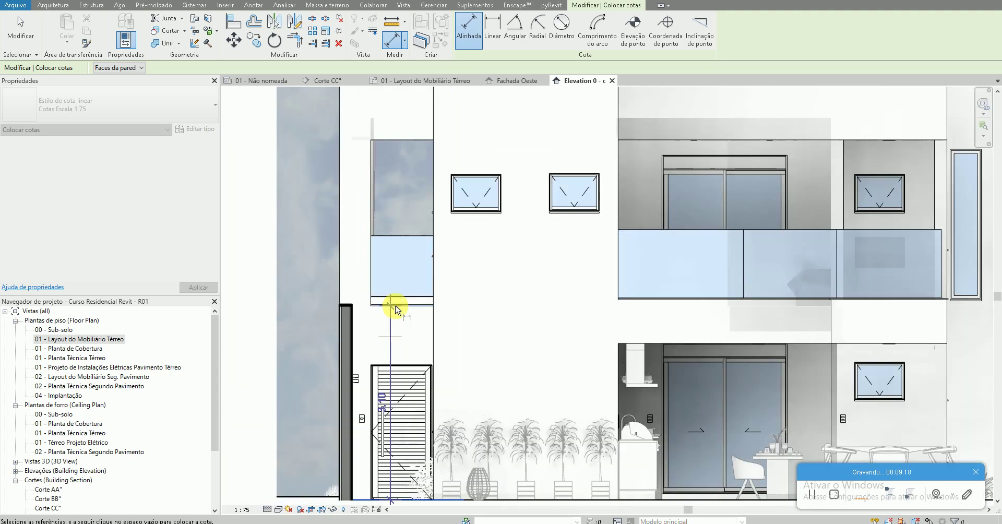
pyautogui.scroll(2, 410, 239)
pyautogui.click(406, 188)
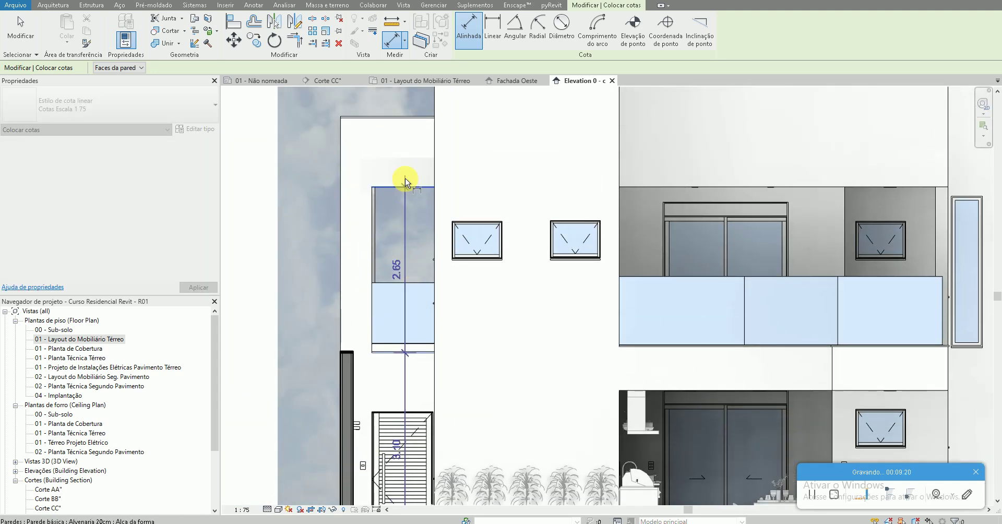
pyautogui.click(405, 119)
# Add the 8.60 overall height dimension of the tall volume
pyautogui.scroll(-1, 407, 152)
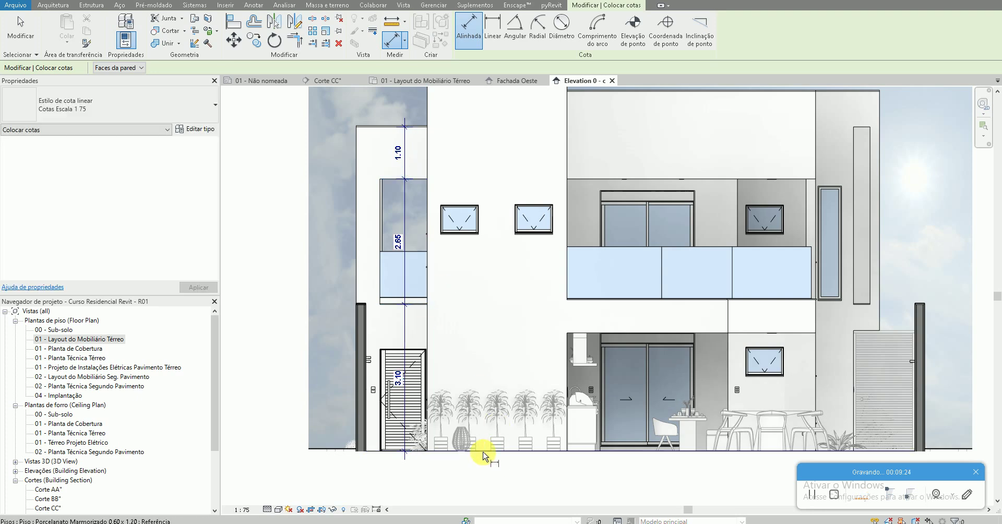
pyautogui.scroll(2, 503, 228)
pyautogui.click(477, 116)
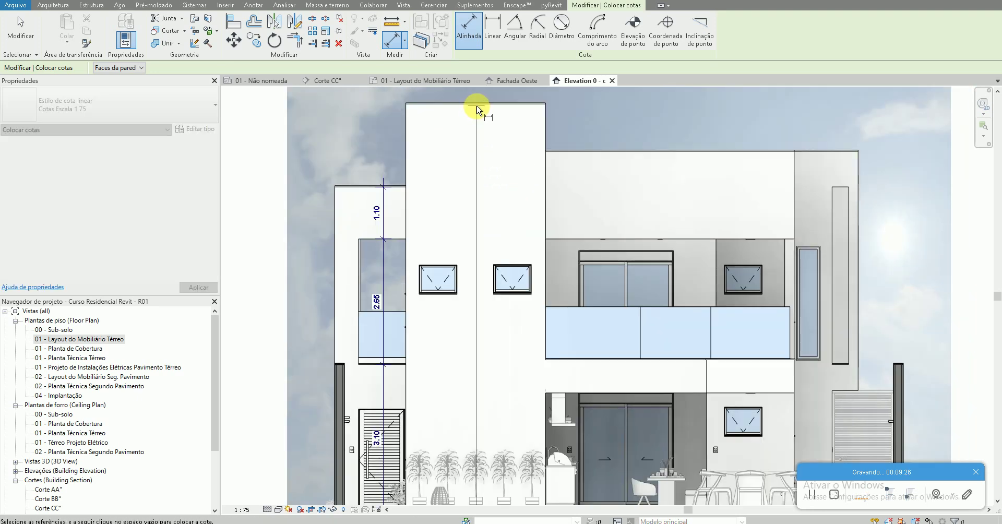
pyautogui.click(474, 119)
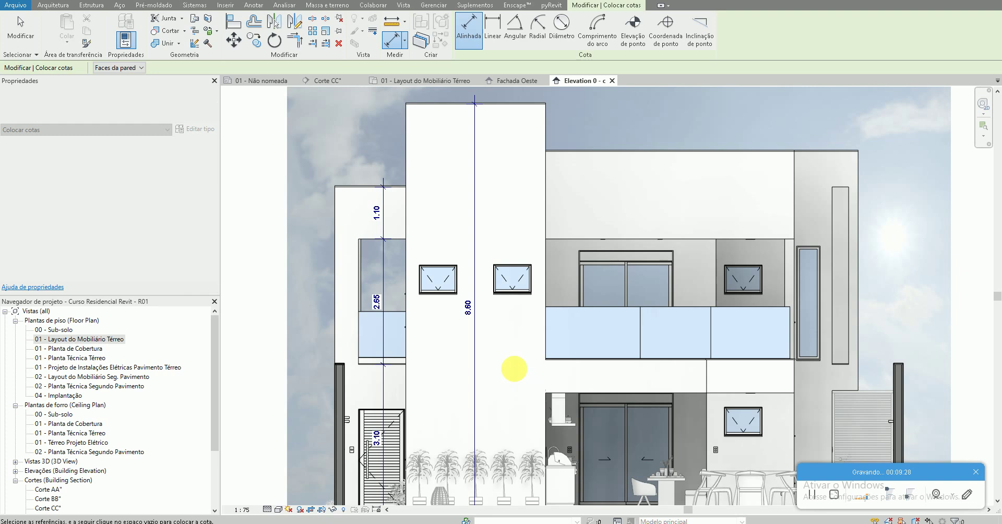
pyautogui.scroll(-1, 512, 364)
pyautogui.scroll(1, 548, 424)
# Dimension the central chain from the sliding door through the balcony to the upper wall top
pyautogui.click(545, 338)
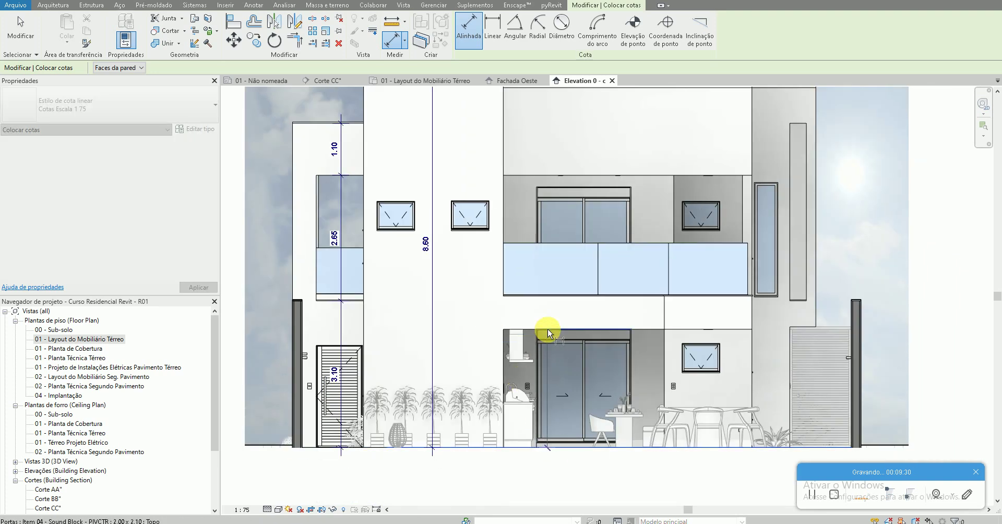
pyautogui.click(541, 175)
pyautogui.moveTo(533, 130); pyautogui.dragTo(532, 188, button='middle')
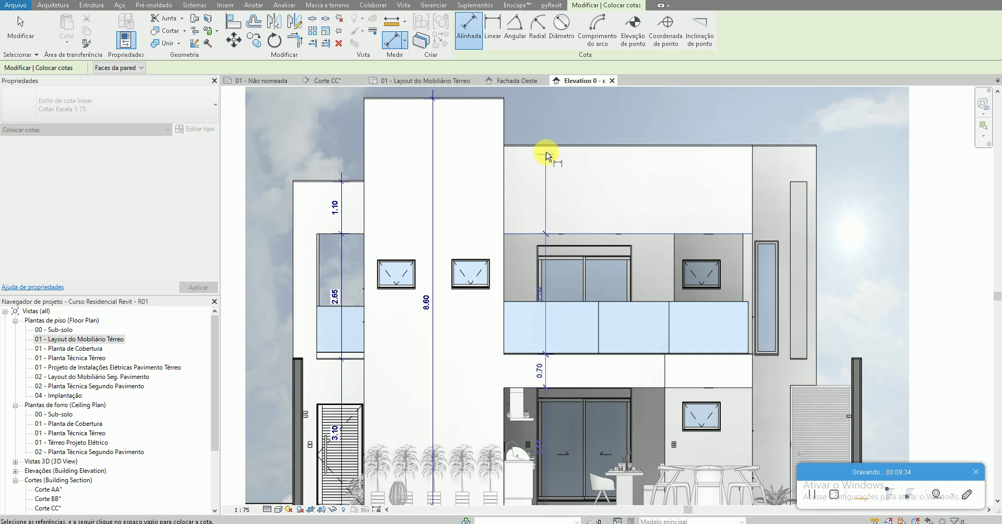
pyautogui.click(548, 148)
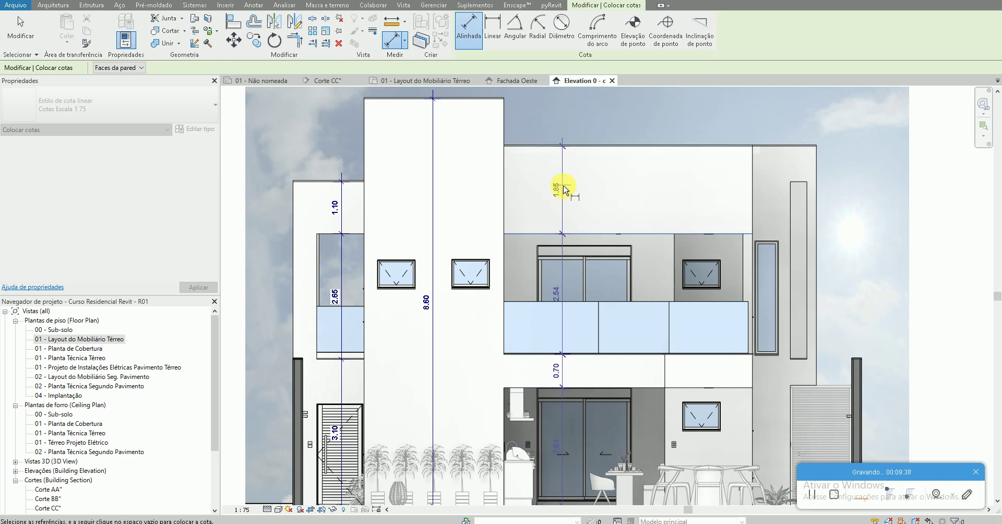
pyautogui.click(567, 193)
# Add a height chain along the right gate and panel up to the wall top
pyautogui.moveTo(709, 482); pyautogui.dragTo(627, 407, button='middle')
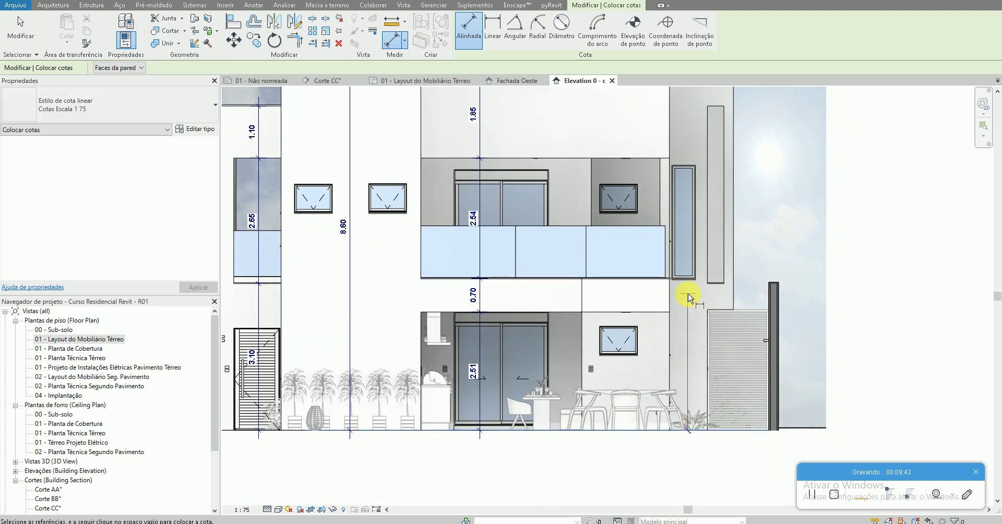
pyautogui.moveTo(689, 291); pyautogui.dragTo(670, 368, button='middle')
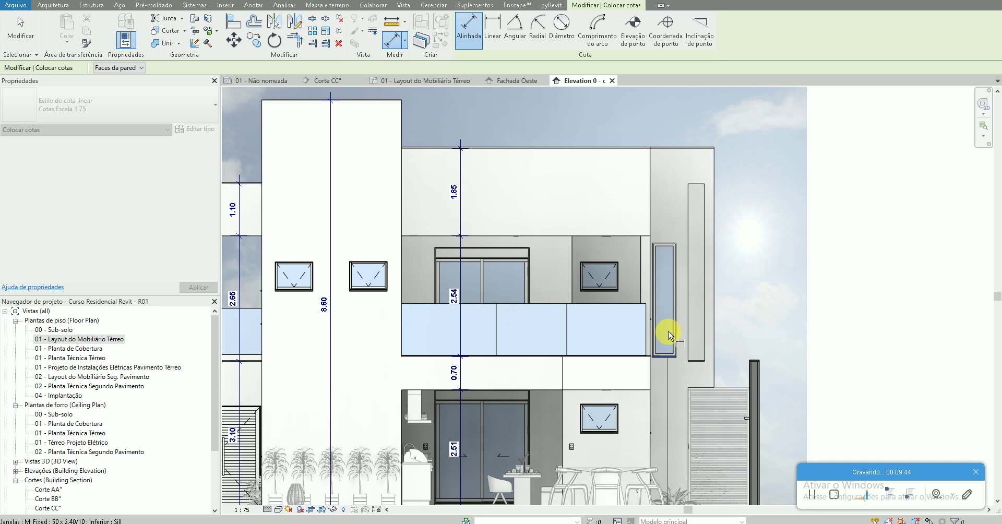
pyautogui.click(698, 368)
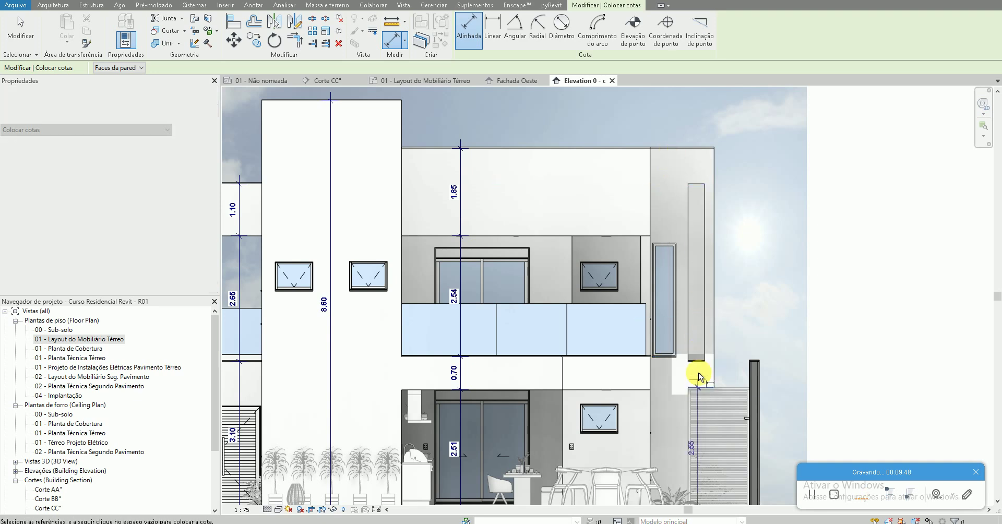
pyautogui.click(698, 361)
pyautogui.click(697, 185)
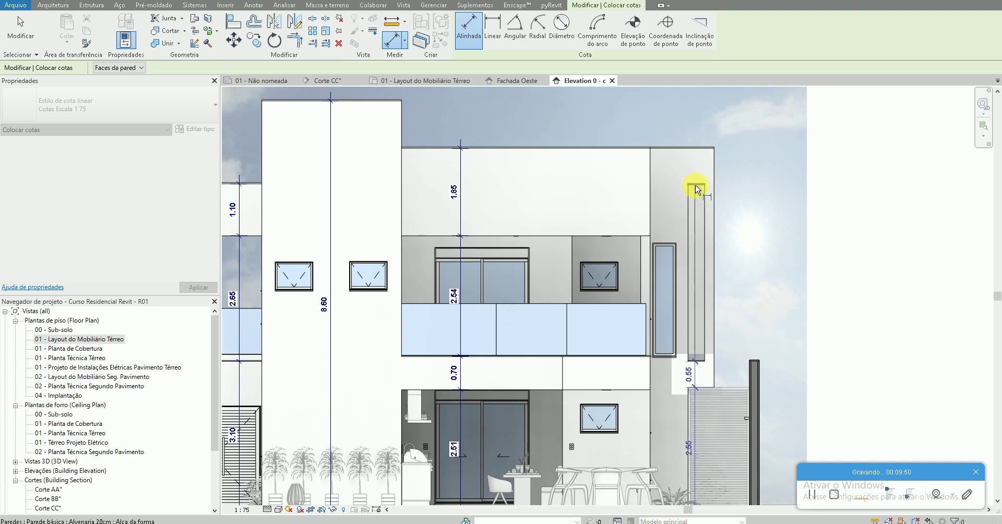
pyautogui.click(700, 154)
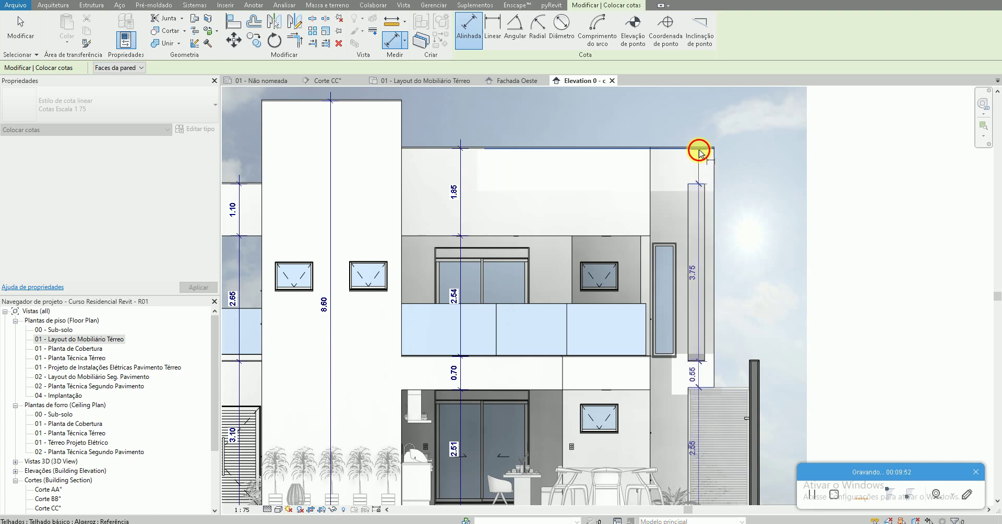
pyautogui.click(733, 160)
pyautogui.scroll(-2, 648, 330)
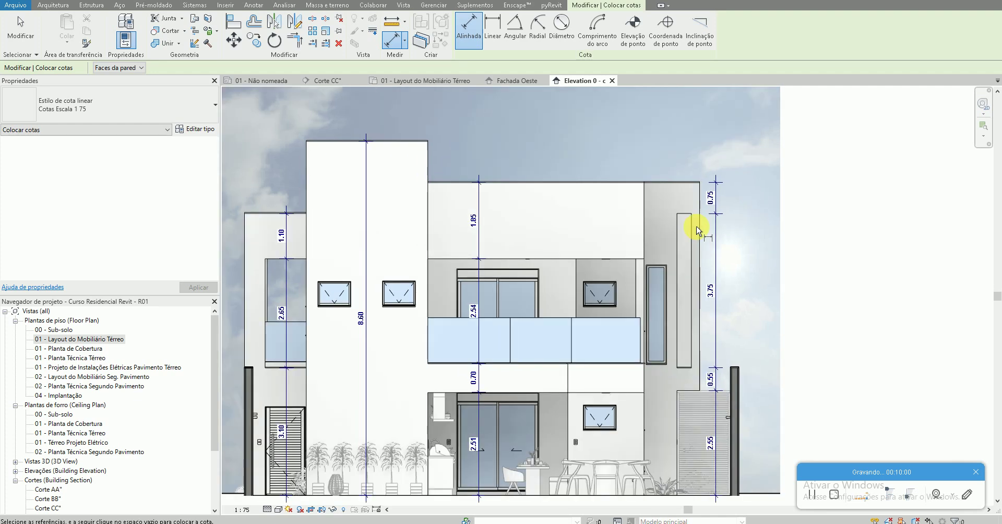
pyautogui.scroll(3, 680, 226)
# Add the horizontal 0.80 / 0.35 / 0.20 width chain above the upper-right wall
pyautogui.click(597, 233)
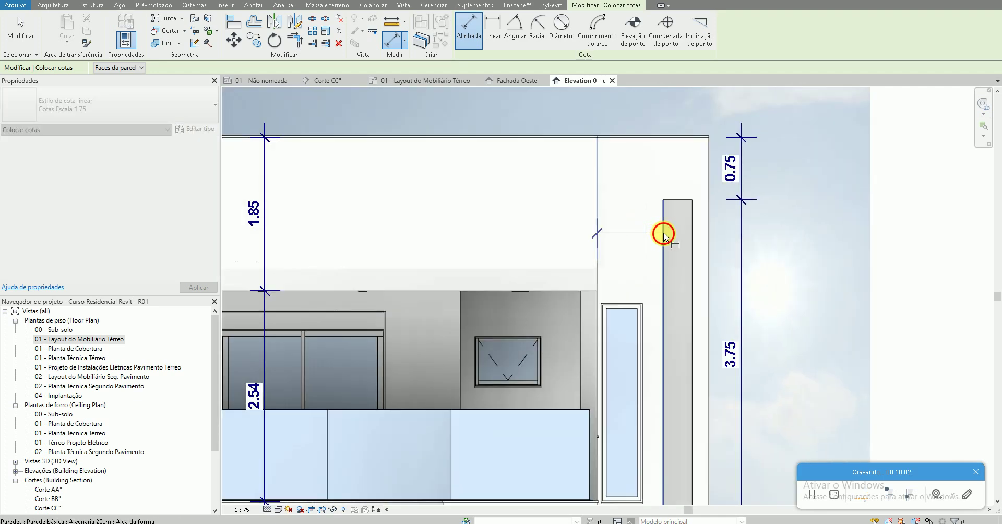
pyautogui.click(662, 233)
pyautogui.click(692, 233)
pyautogui.click(708, 235)
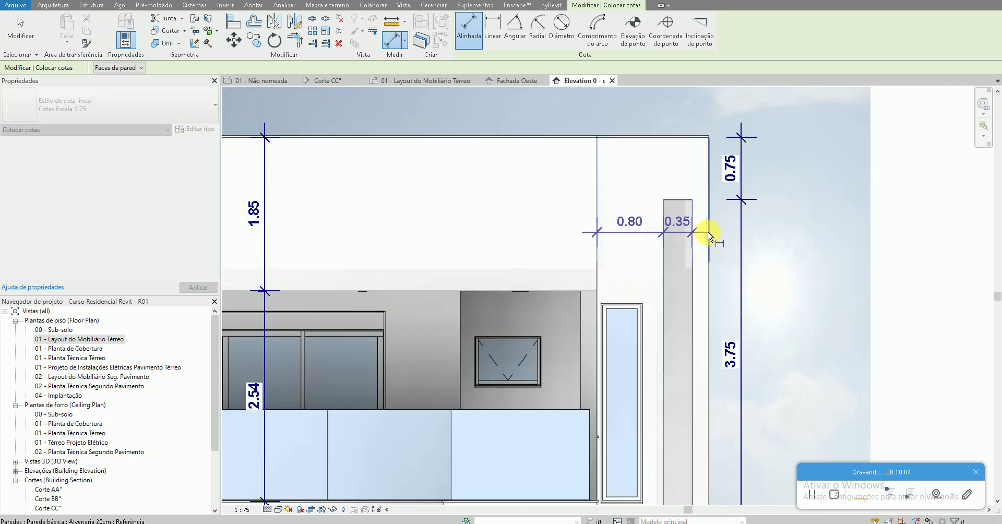
pyautogui.click(690, 118)
pyautogui.moveTo(690, 118); pyautogui.dragTo(687, 192, button='middle')
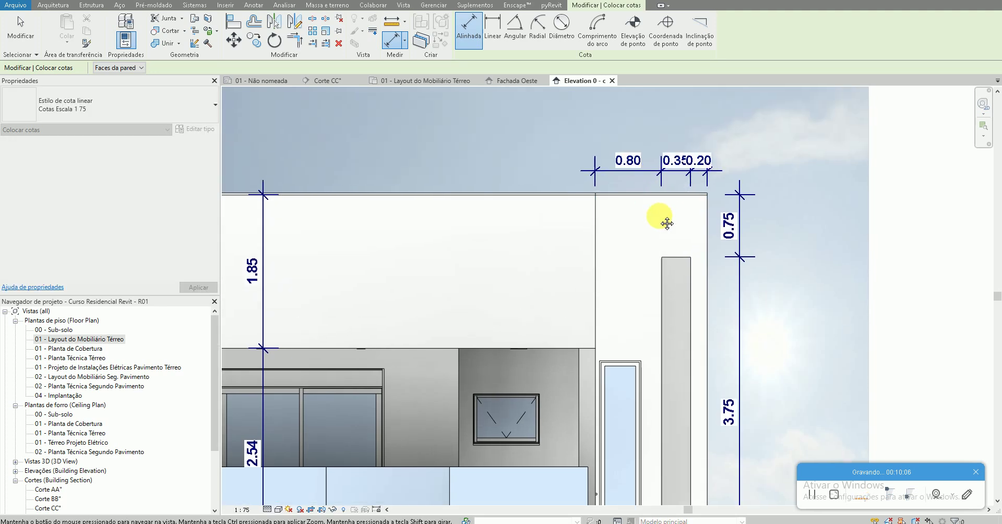
pyautogui.press('Escape')
pyautogui.press('Escape')
# Move the crowded 0.35 label above the width dimension string
pyautogui.click(667, 177)
pyautogui.moveTo(676, 181)
pyautogui.mouseDown()
pyautogui.moveTo(676, 169)
pyautogui.moveTo(728, 188)
pyautogui.mouseUp()
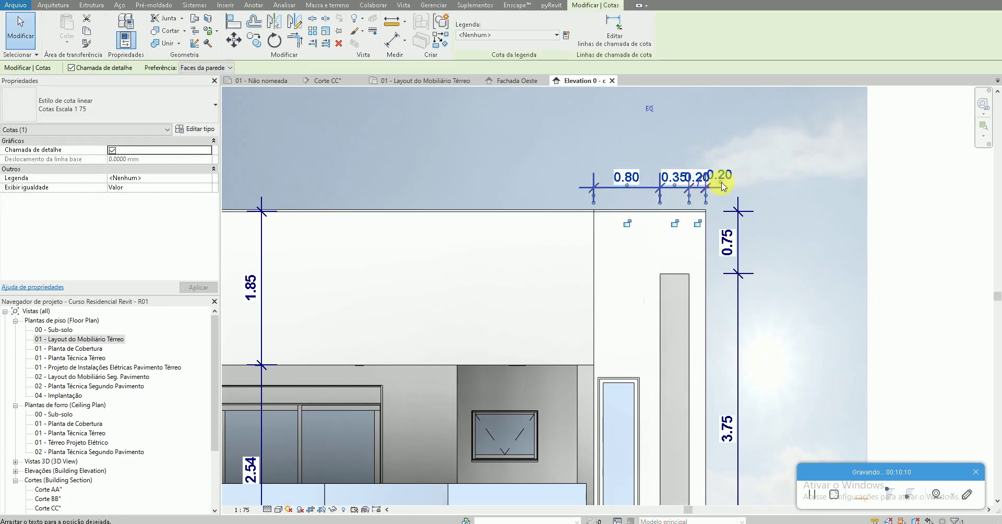
pyautogui.press('Escape')
pyautogui.scroll(-3, 733, 192)
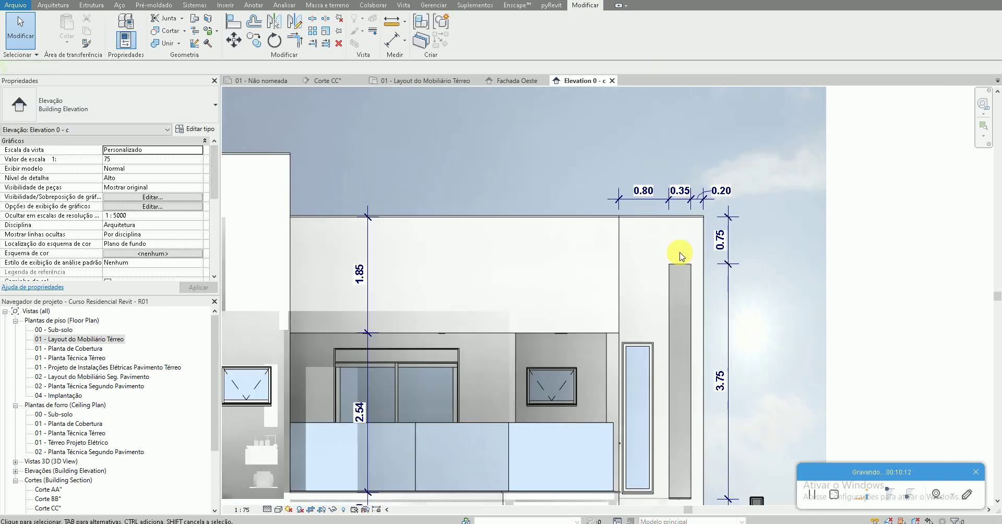
pyautogui.moveTo(676, 269); pyautogui.dragTo(676, 217, button='middle')
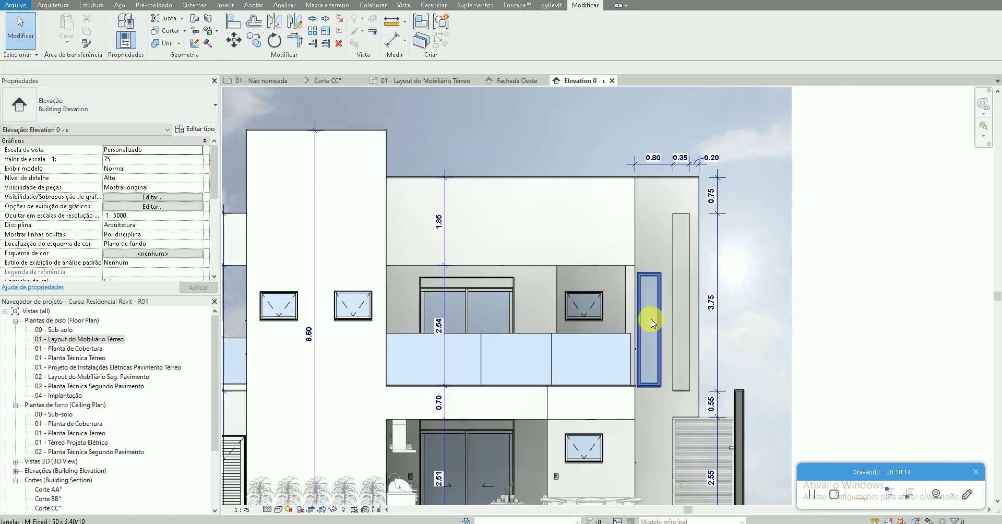
pyautogui.moveTo(488, 433); pyautogui.dragTo(496, 403, button='middle')
pyautogui.scroll(-2, 532, 369)
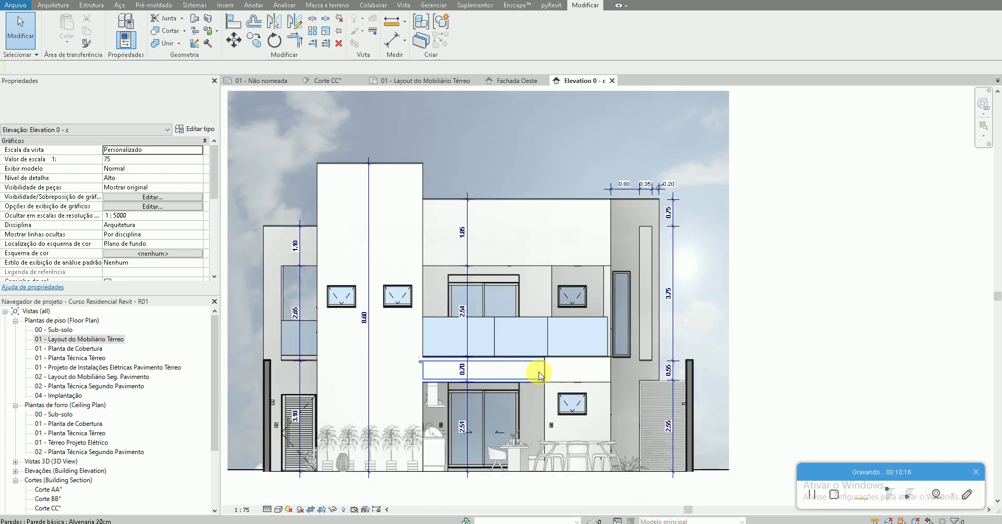
pyautogui.scroll(1, 577, 416)
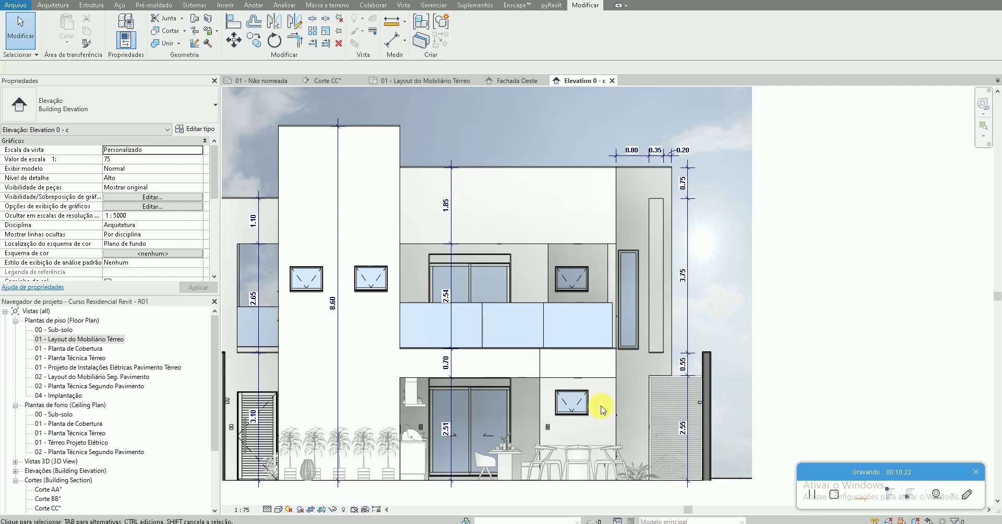
pyautogui.moveTo(543, 292); pyautogui.dragTo(588, 307, button='middle')
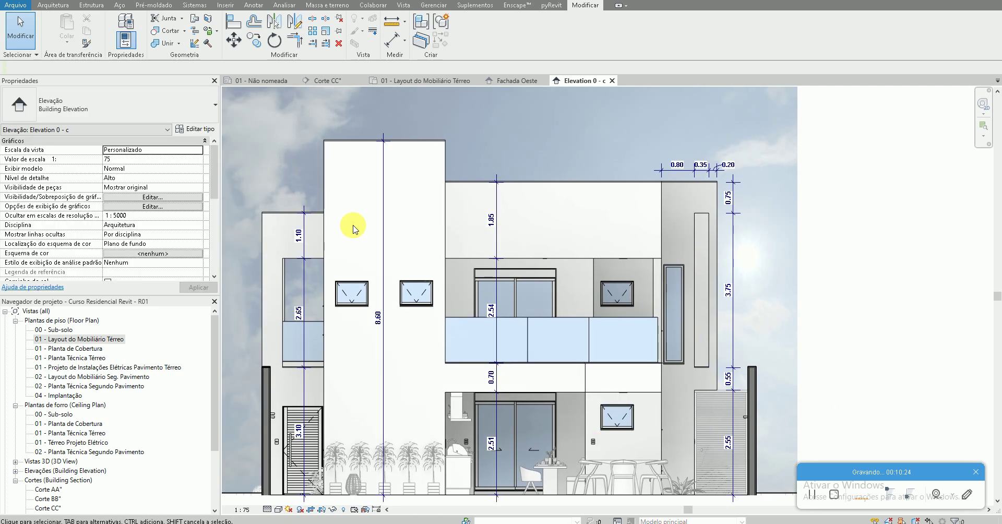
pyautogui.moveTo(410, 348); pyautogui.dragTo(417, 324, button='middle')
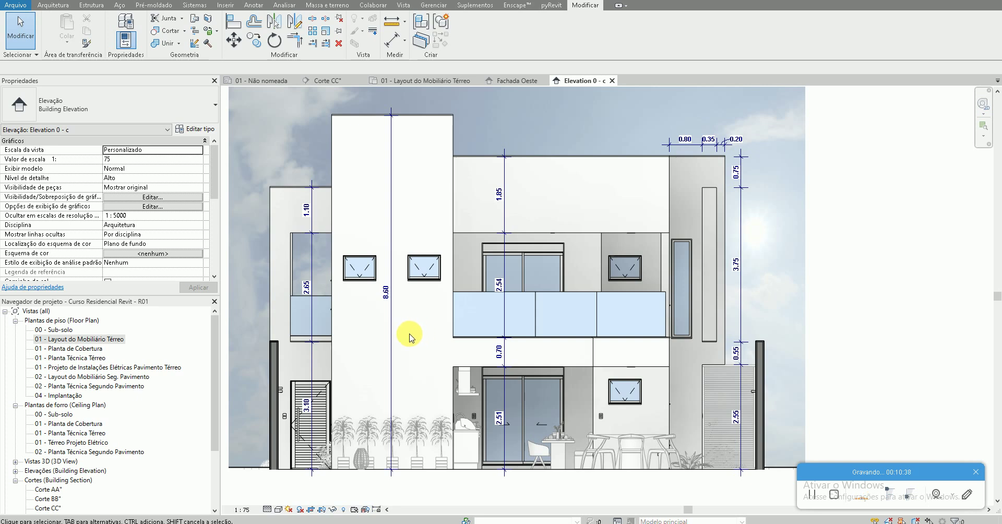
# Tag the upper wall's Sherwin Williams paint and the window glass as Vidro Temperado 6mm
pyautogui.click(254, 5)
pyautogui.click(621, 42)
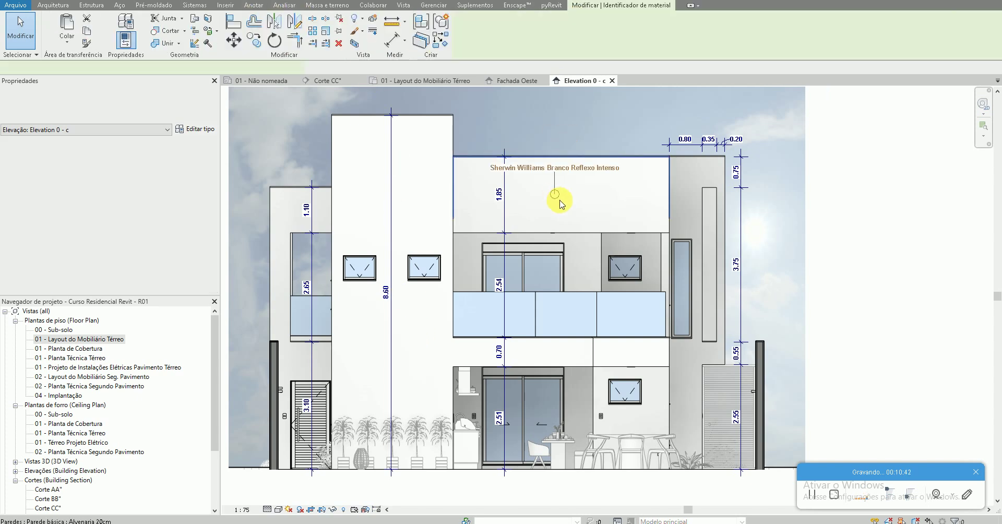
pyautogui.scroll(4, 559, 198)
pyautogui.scroll(-3, 539, 334)
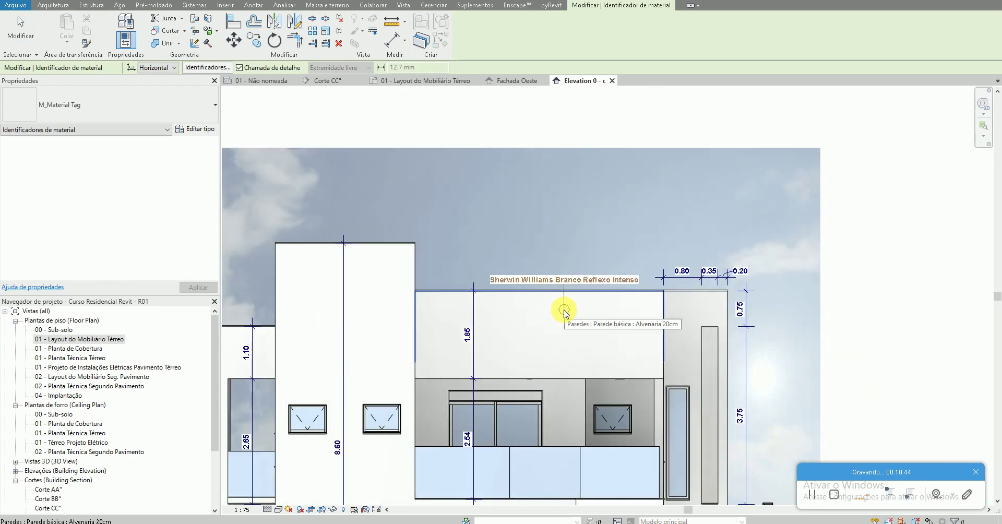
pyautogui.click(549, 306)
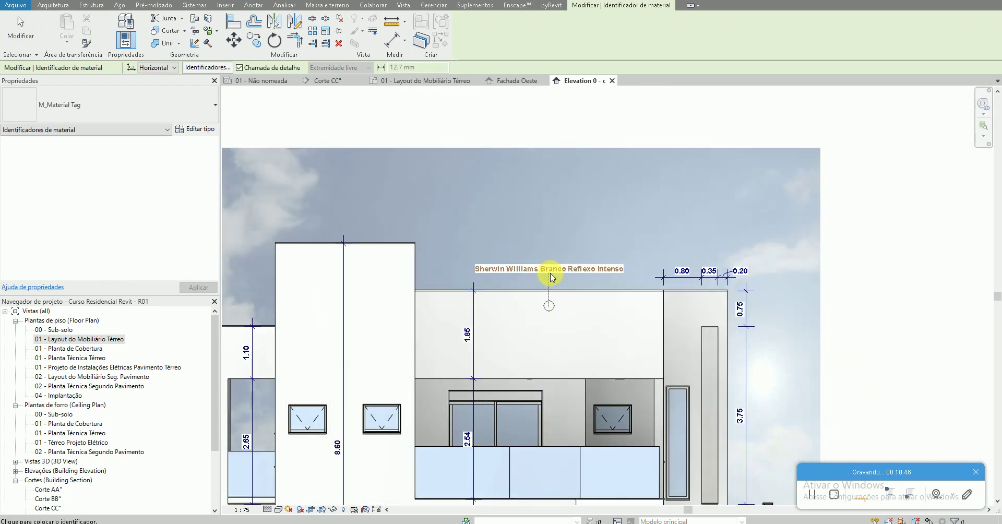
pyautogui.click(383, 415)
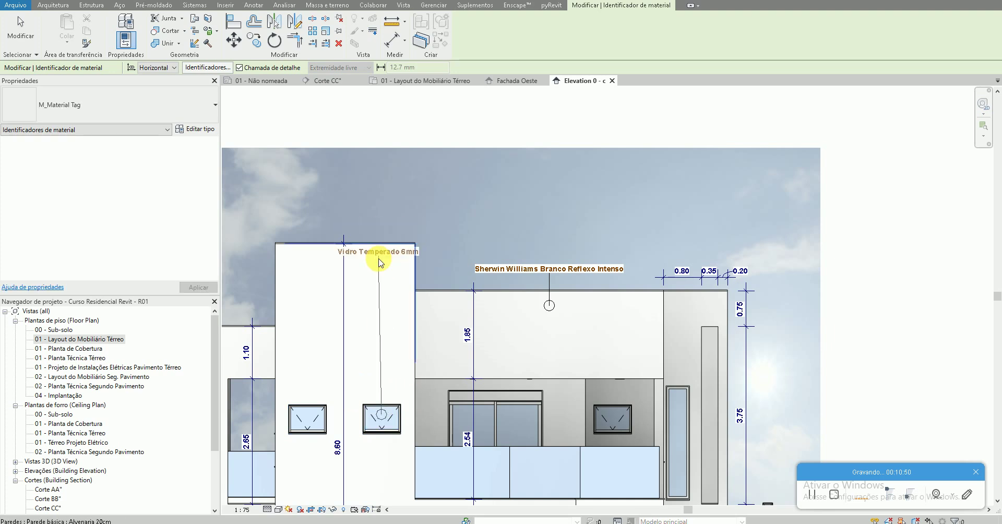
pyautogui.click(382, 278)
pyautogui.press('Escape')
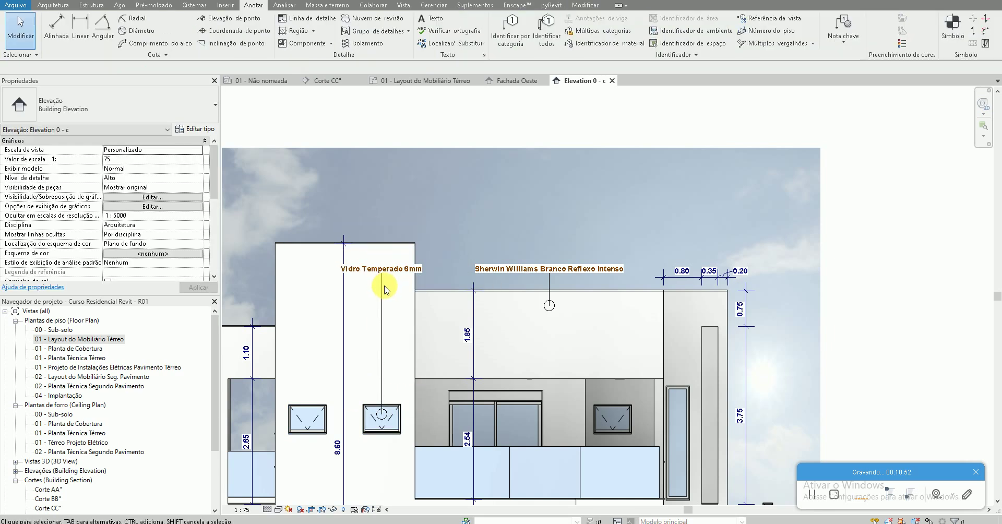
# Move the Vidro Temperado 6mm and Sherwin Williams labels up above the roofline
pyautogui.moveTo(384, 291); pyautogui.dragTo(387, 233)
pyautogui.click(549, 269)
pyautogui.moveTo(549, 269); pyautogui.dragTo(555, 232)
pyautogui.press('Escape')
pyautogui.scroll(-2, 346, 246)
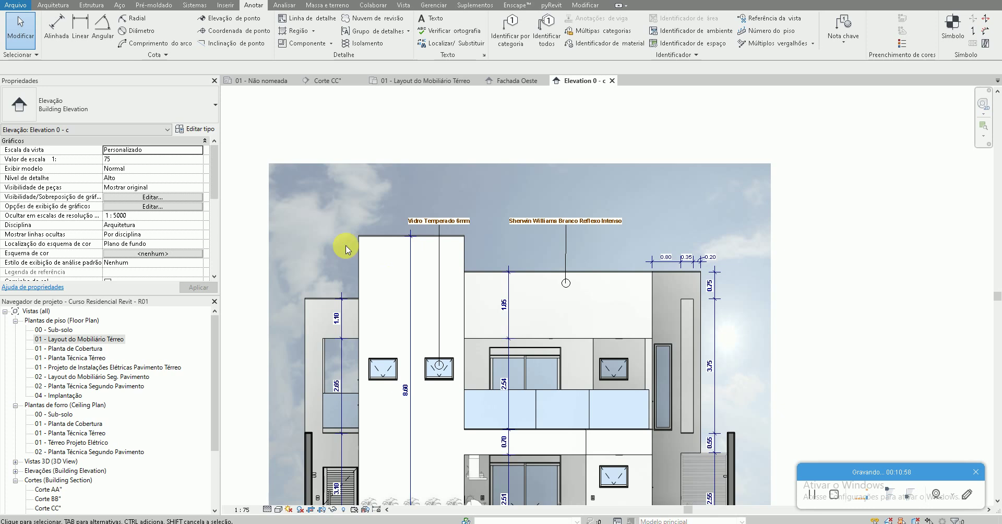
pyautogui.scroll(4, 585, 251)
pyautogui.click(584, 308)
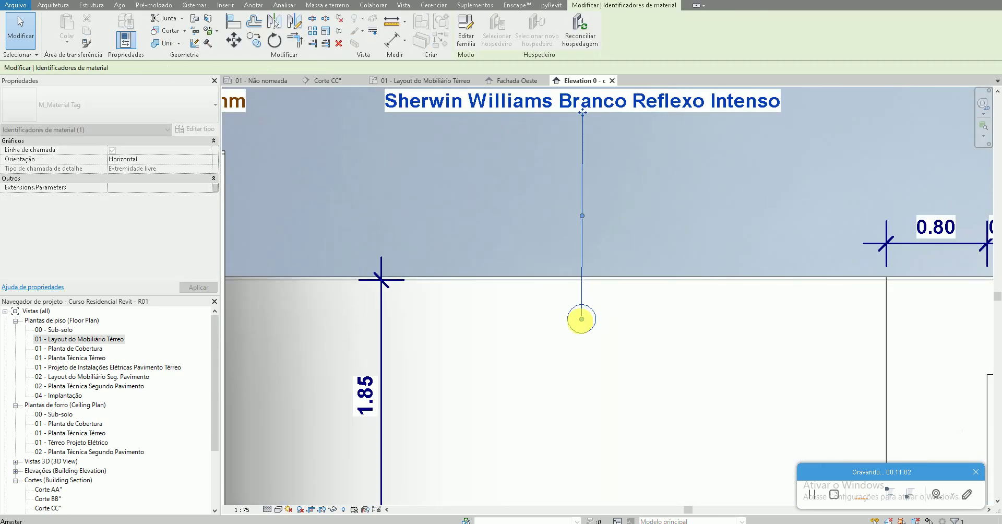
pyautogui.scroll(2, 582, 319)
pyautogui.press('Escape')
pyautogui.scroll(-3, 582, 320)
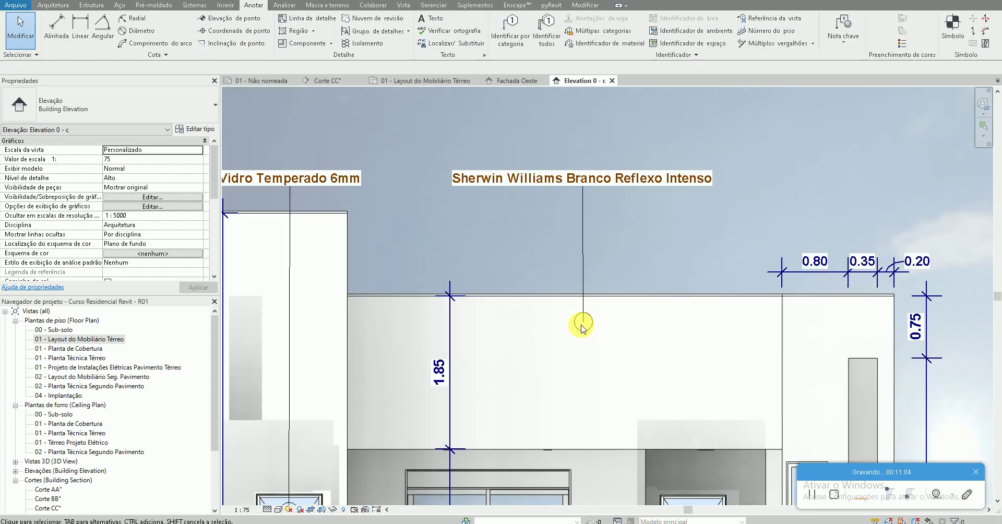
# Add material tags to the balcony glass and the tall left wall's paint
pyautogui.click(600, 43)
pyautogui.scroll(-3, 516, 198)
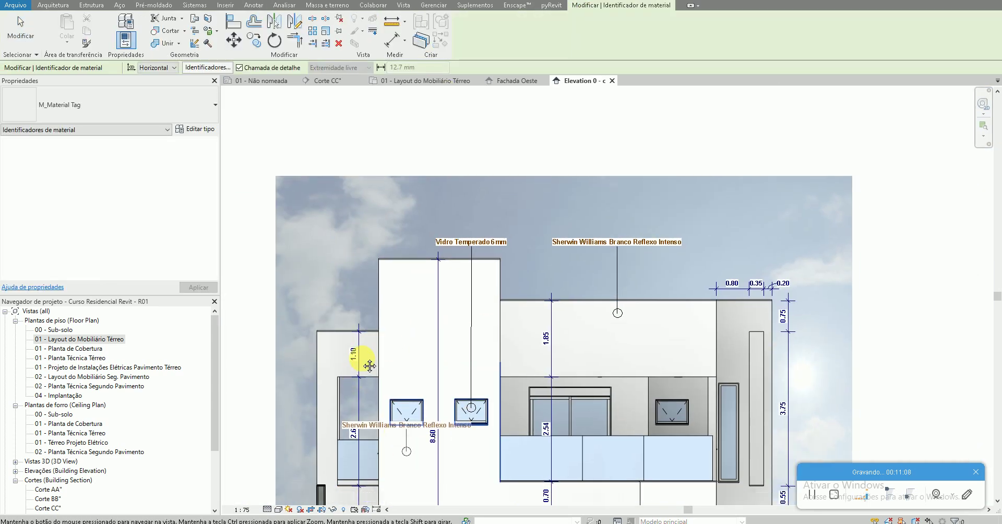
pyautogui.moveTo(358, 358); pyautogui.dragTo(306, 251, button='middle')
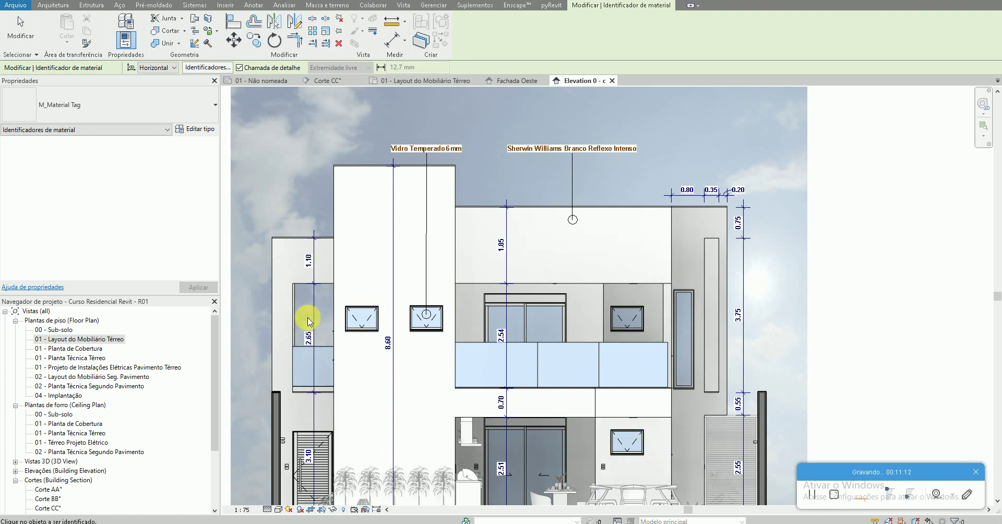
pyautogui.scroll(2, 574, 369)
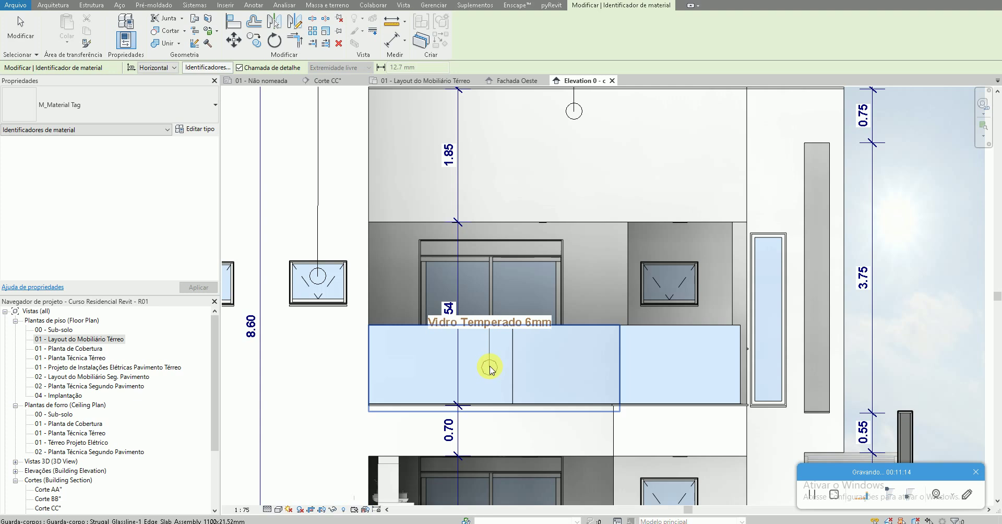
pyautogui.click(596, 369)
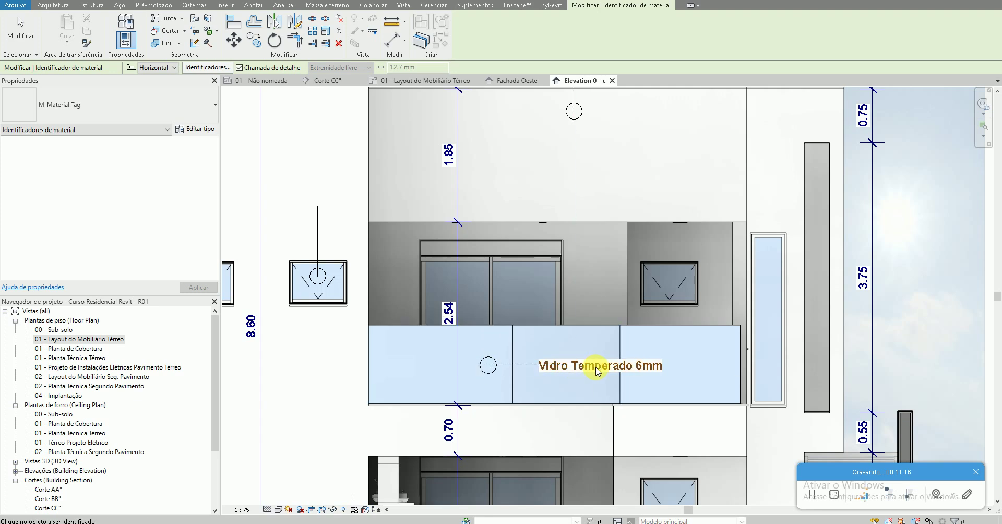
pyautogui.scroll(-1, 574, 384)
pyautogui.scroll(-1, 488, 366)
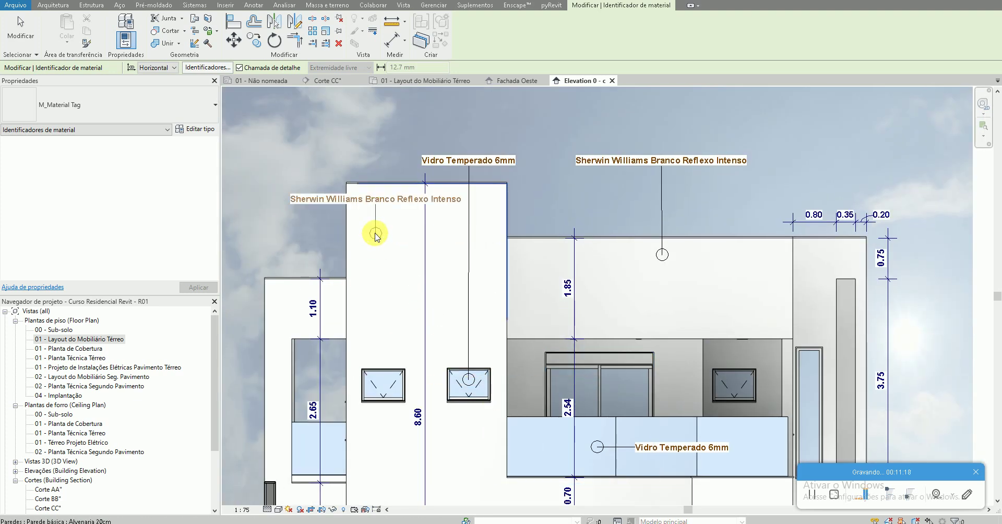
pyautogui.click(379, 205)
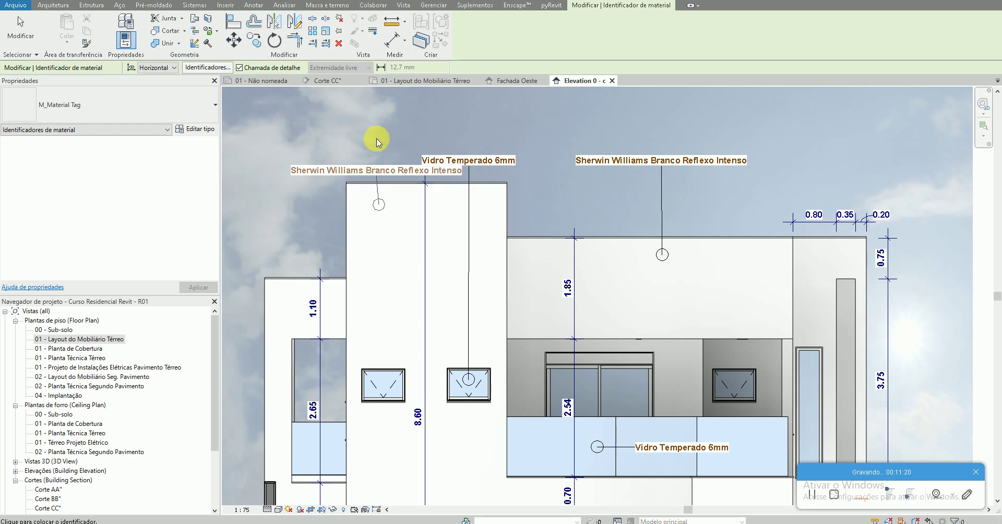
pyautogui.click(382, 136)
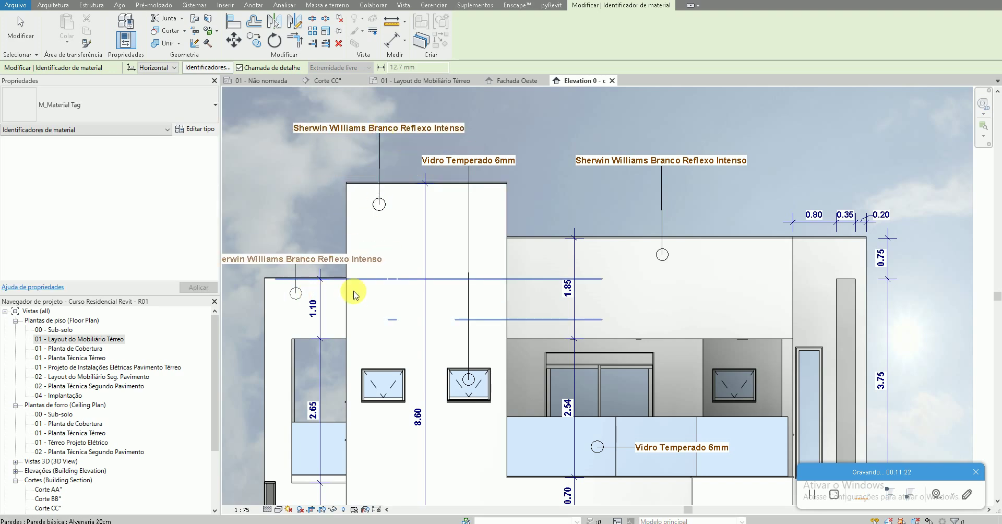
pyautogui.scroll(1, 365, 292)
pyautogui.scroll(1, 402, 246)
pyautogui.press('Escape')
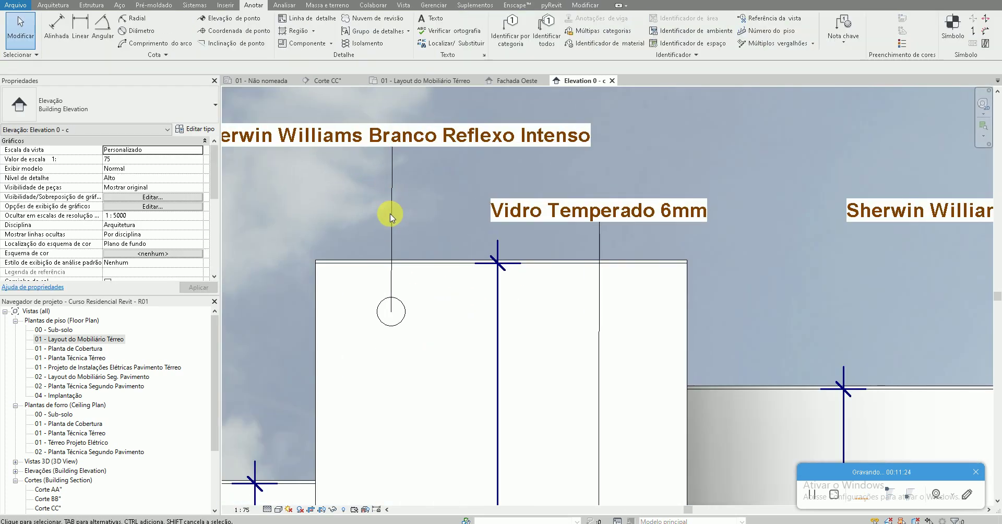
pyautogui.scroll(-2, 390, 214)
pyautogui.scroll(-1, 420, 319)
pyautogui.scroll(1, 412, 303)
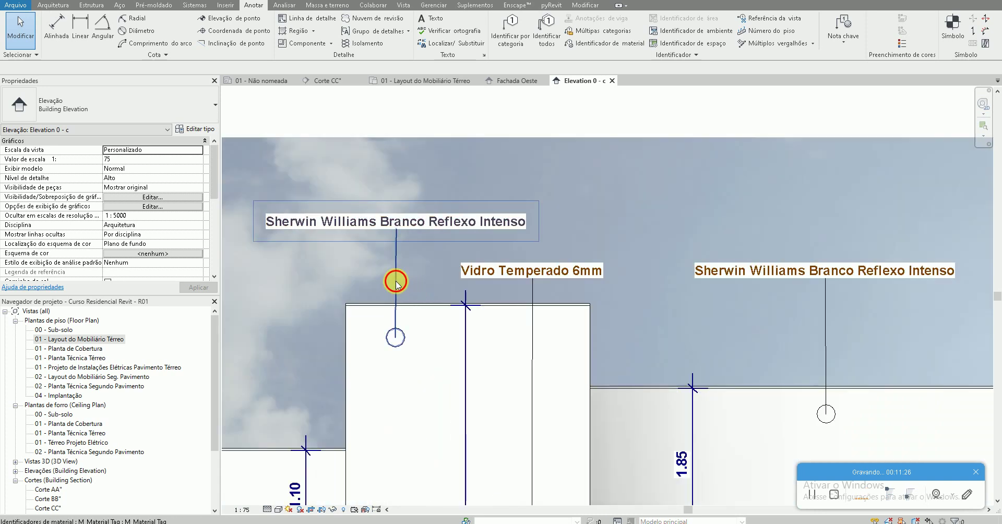
pyautogui.click(395, 280)
pyautogui.scroll(1, 394, 313)
pyautogui.moveTo(408, 346); pyautogui.dragTo(404, 347)
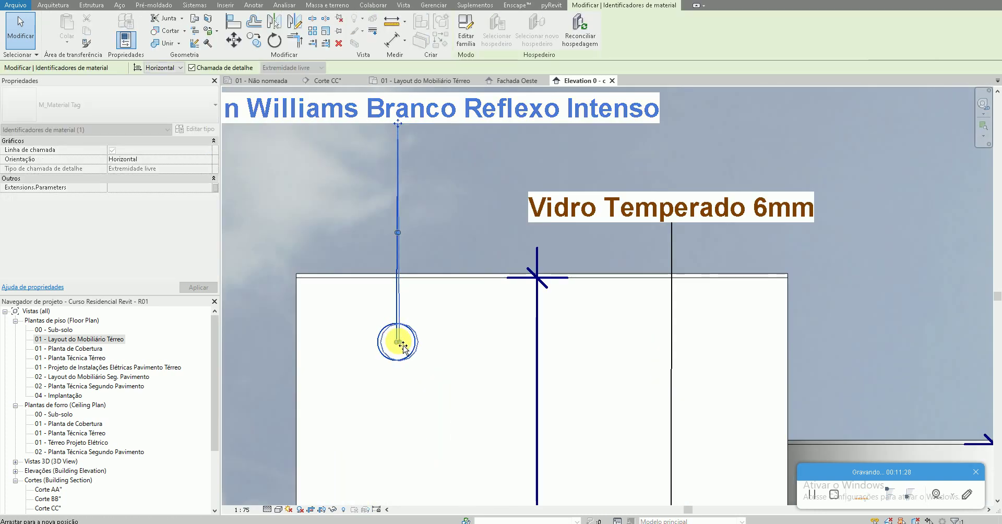
pyautogui.scroll(1, 404, 347)
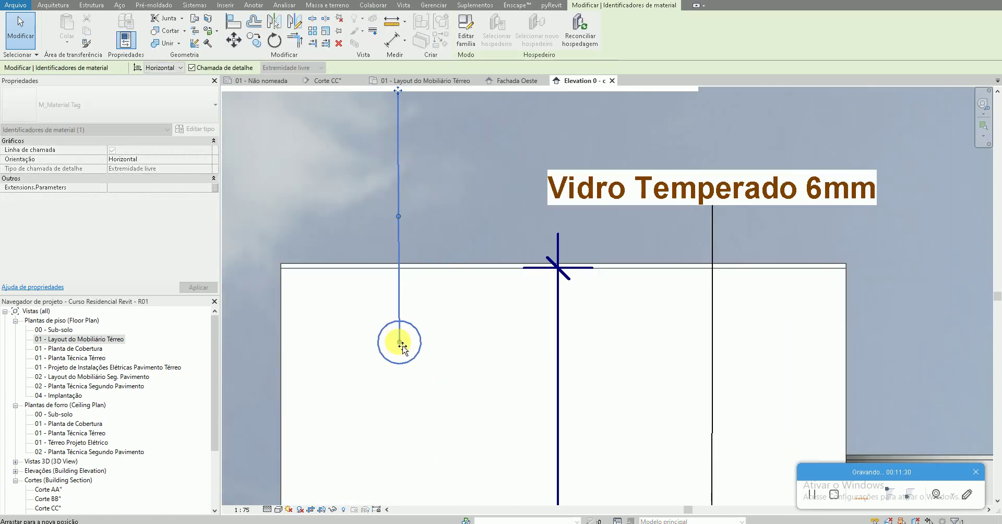
pyautogui.press('Escape')
pyautogui.scroll(-3, 421, 384)
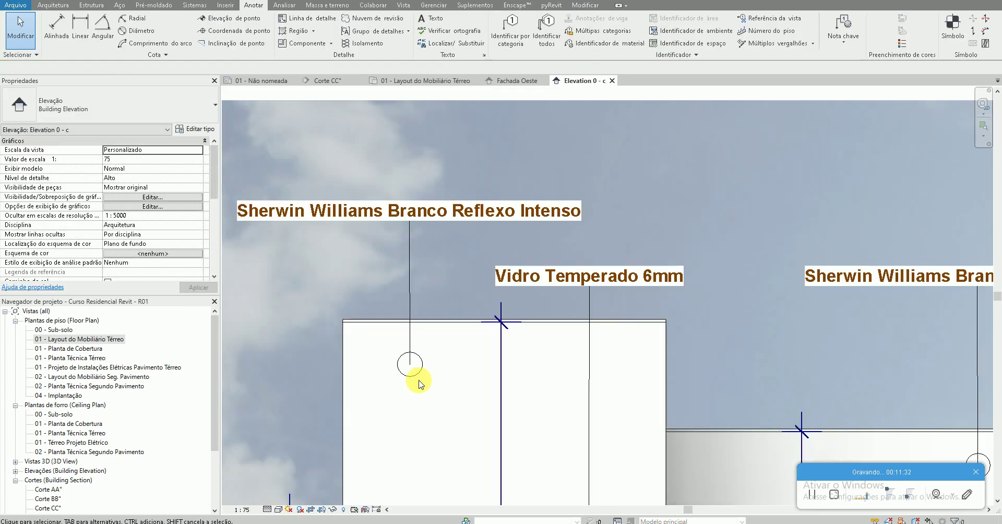
pyautogui.scroll(-2, 421, 383)
pyautogui.scroll(-2, 420, 399)
pyautogui.scroll(-2, 425, 257)
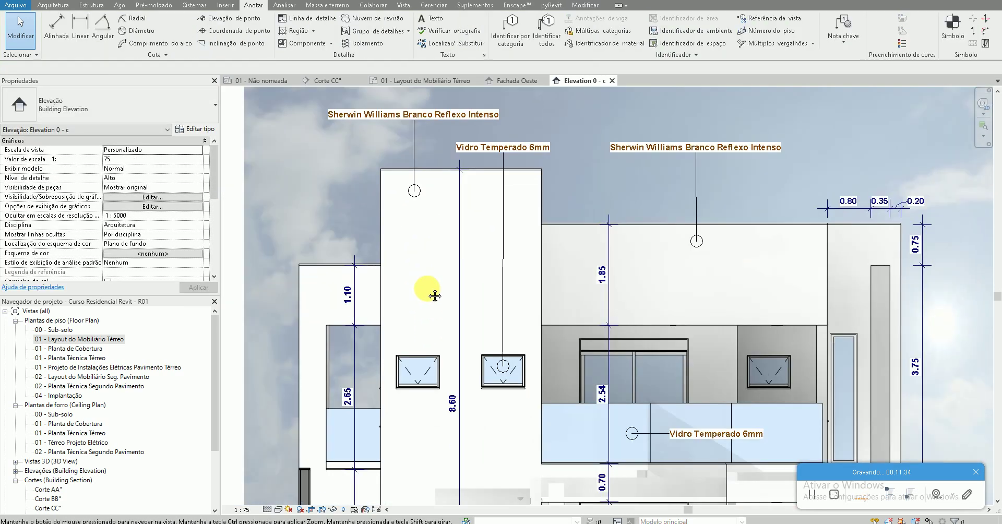
pyautogui.scroll(-2, 483, 286)
pyautogui.scroll(3, 600, 277)
pyautogui.scroll(3, 620, 277)
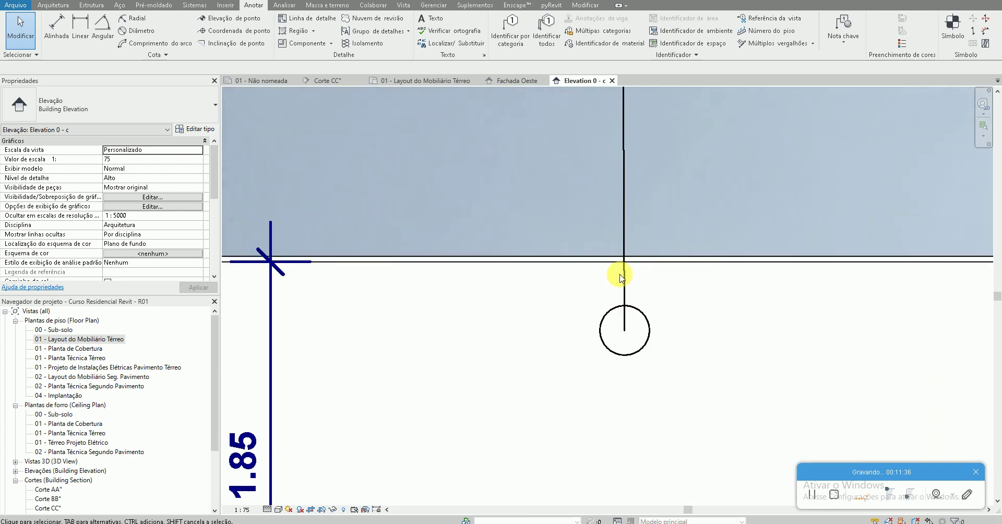
pyautogui.click(623, 291)
pyautogui.scroll(2, 622, 332)
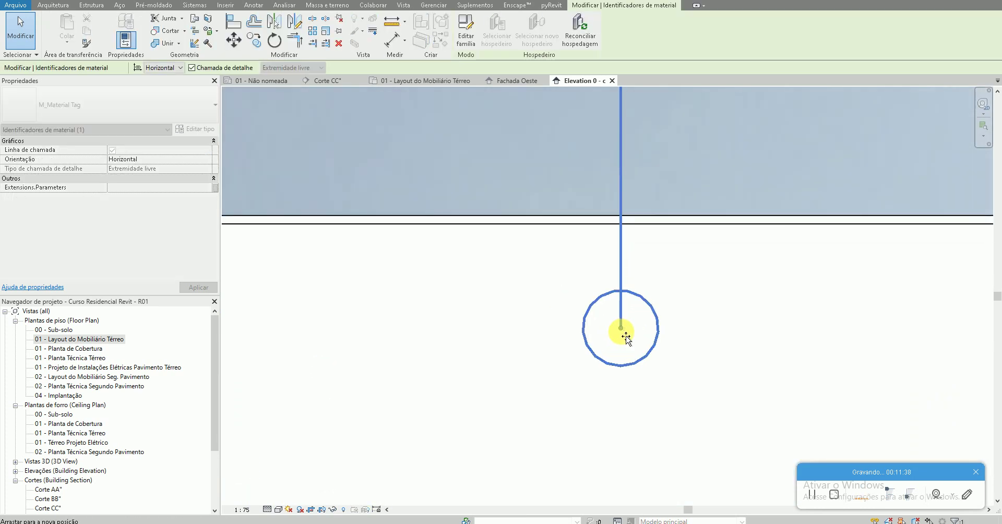
pyautogui.press('Escape')
pyautogui.scroll(-2, 620, 329)
pyautogui.scroll(-3, 606, 370)
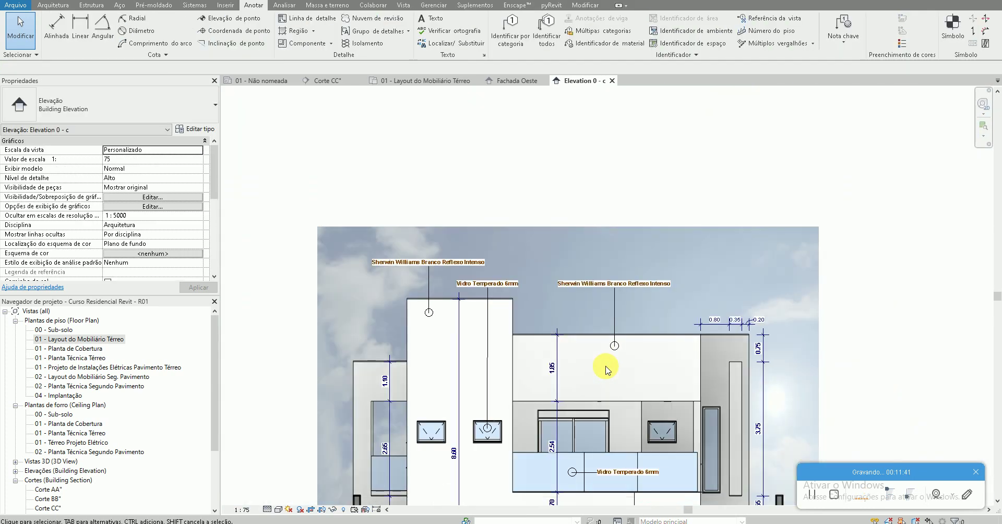
pyautogui.moveTo(607, 369)
pyautogui.mouseDown(button='middle')
pyautogui.moveTo(606, 290)
pyautogui.moveTo(587, 273)
pyautogui.mouseUp(button='middle')
pyautogui.scroll(1, 643, 392)
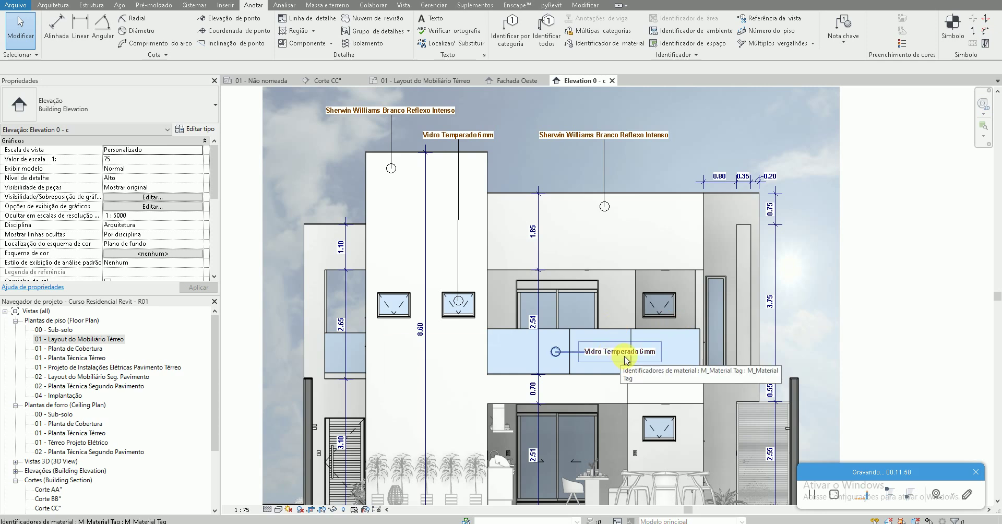
pyautogui.scroll(2, 673, 368)
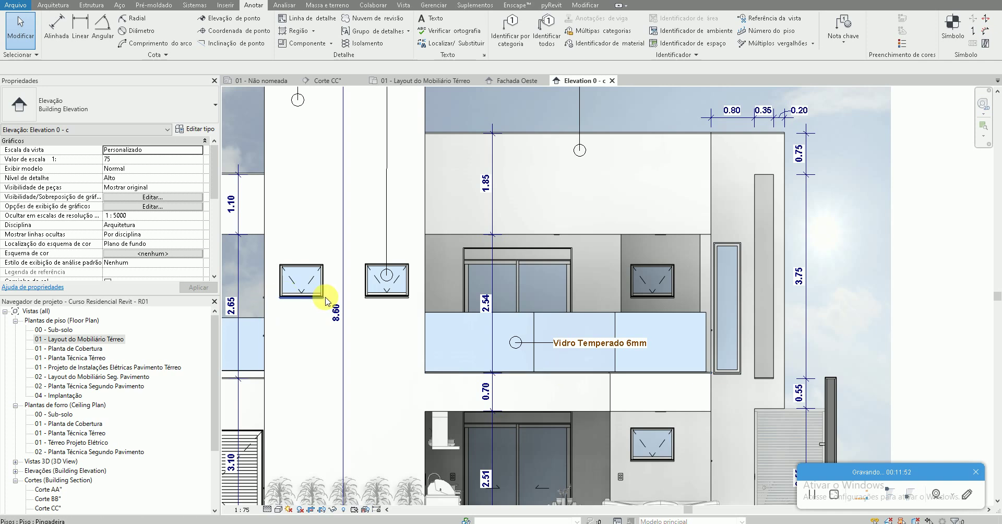
pyautogui.scroll(-2, 325, 302)
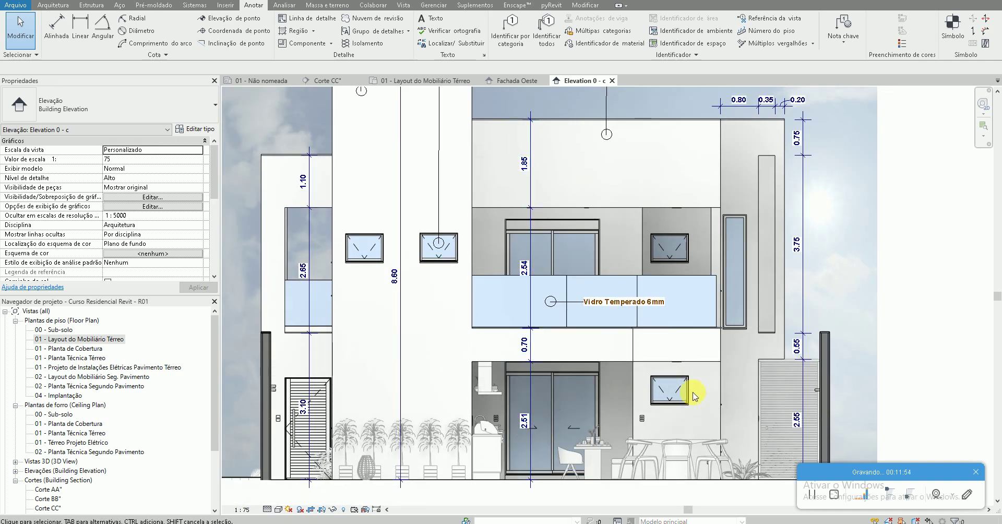
# Tag two ground-floor door frames as Alumínio Branco, then recentre the facade in view
pyautogui.click(605, 43)
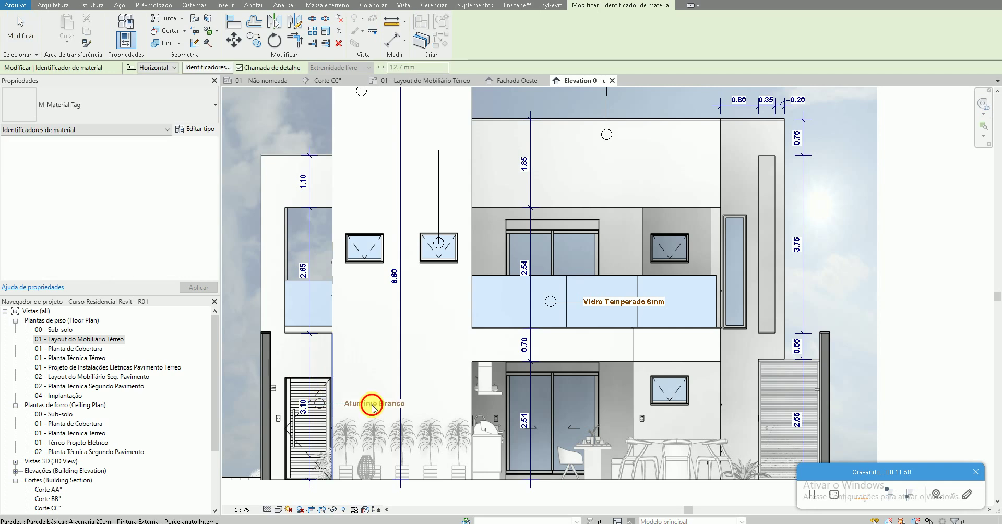
pyautogui.click(372, 406)
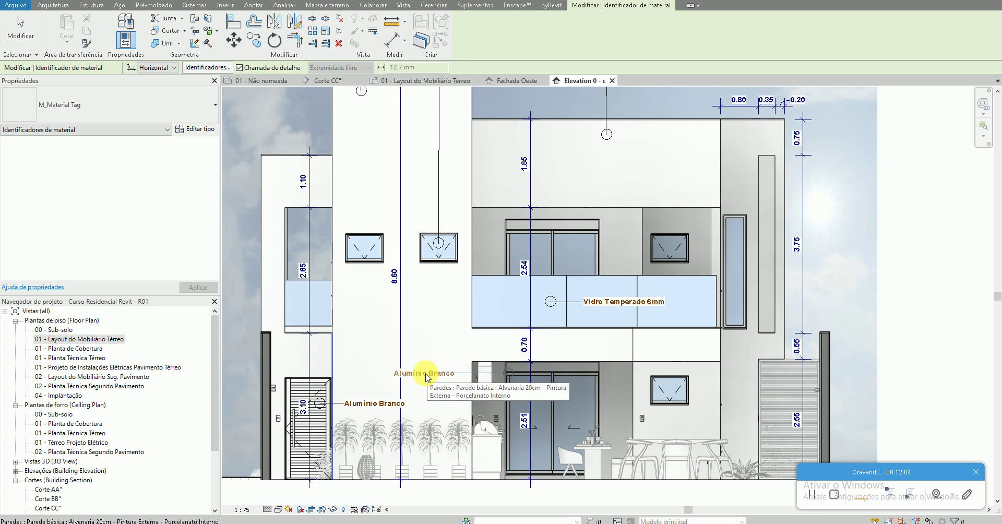
pyautogui.click(378, 375)
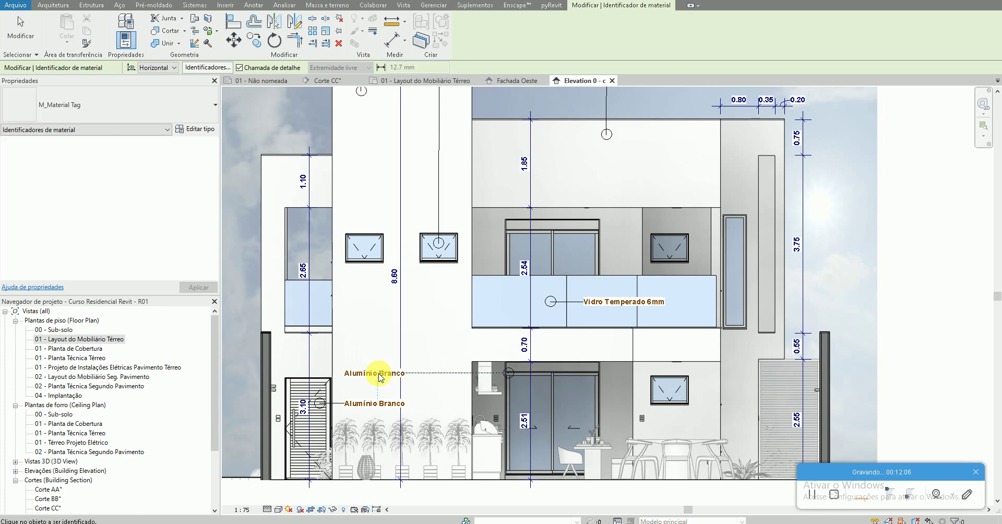
pyautogui.press('Escape')
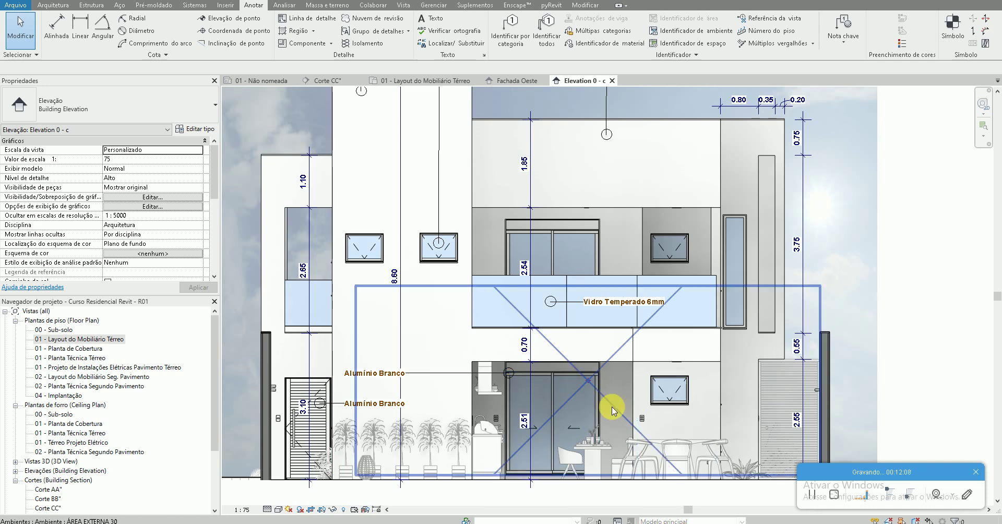
pyautogui.moveTo(644, 369); pyautogui.dragTo(619, 379, button='middle')
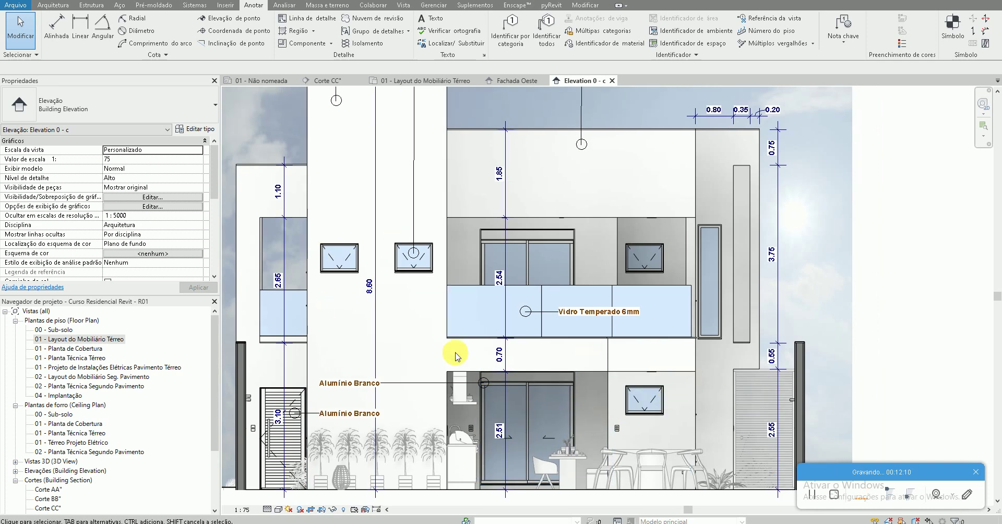
pyautogui.moveTo(380, 257); pyautogui.dragTo(393, 283, button='middle')
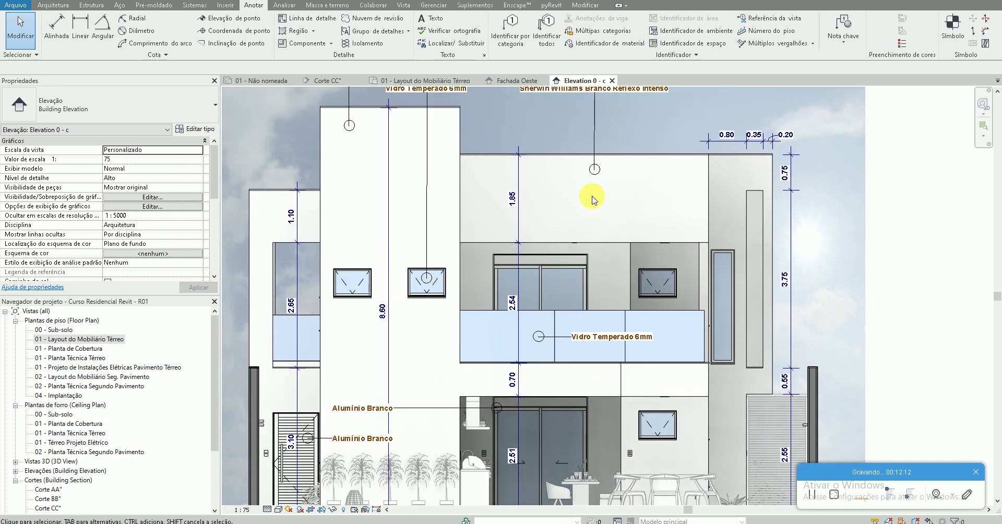
pyautogui.scroll(-2, 571, 246)
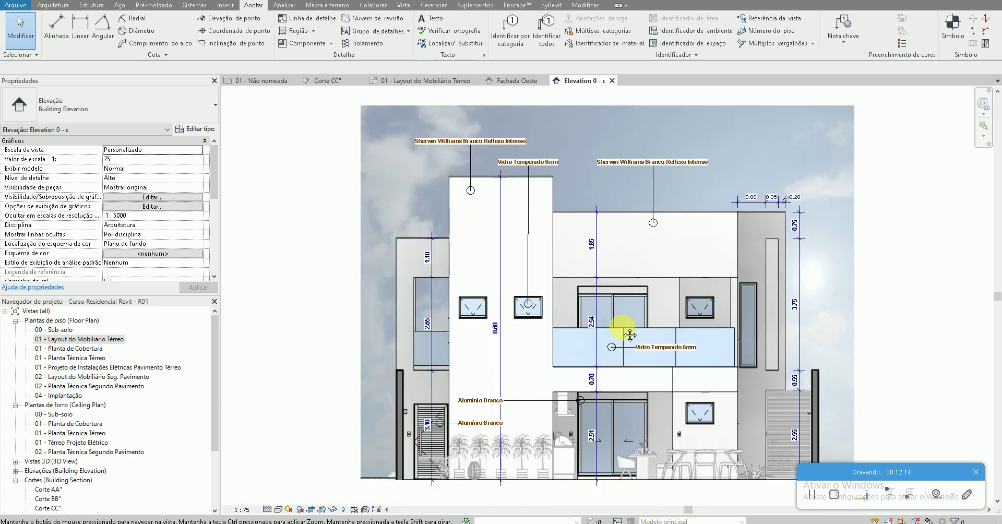
pyautogui.moveTo(653, 332); pyautogui.dragTo(631, 320, button='middle')
pyautogui.scroll(1, 632, 332)
pyautogui.scroll(-1, 672, 385)
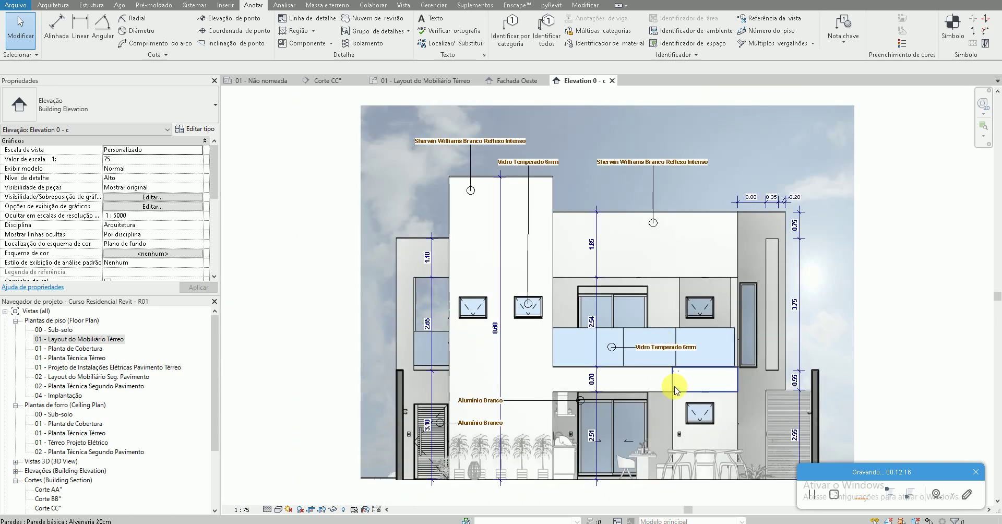
pyautogui.scroll(1, 698, 414)
# Pan and zoom to frame the whole tagged rear facade in Elevation 0 - c
pyautogui.moveTo(698, 413); pyautogui.dragTo(648, 398, button='middle')
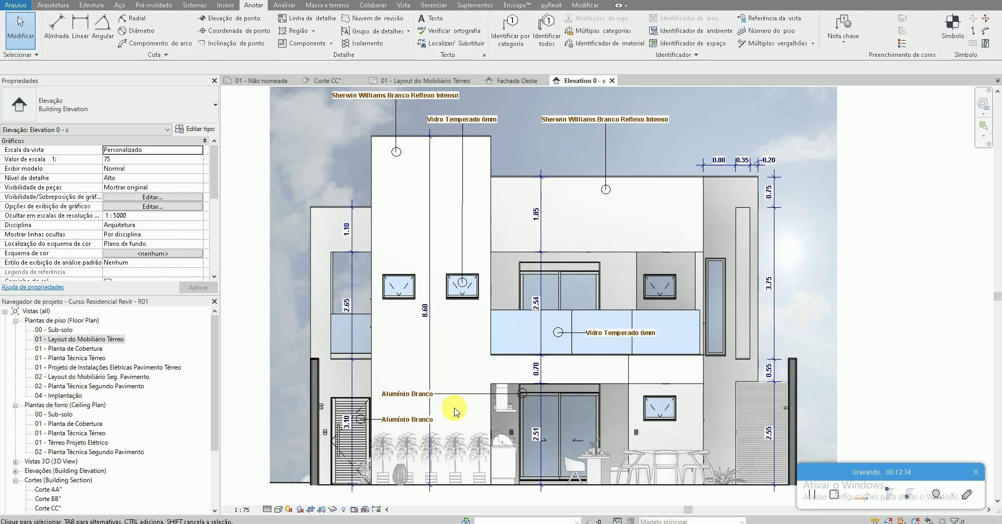
pyautogui.scroll(-2, 454, 412)
pyautogui.scroll(1, 486, 449)
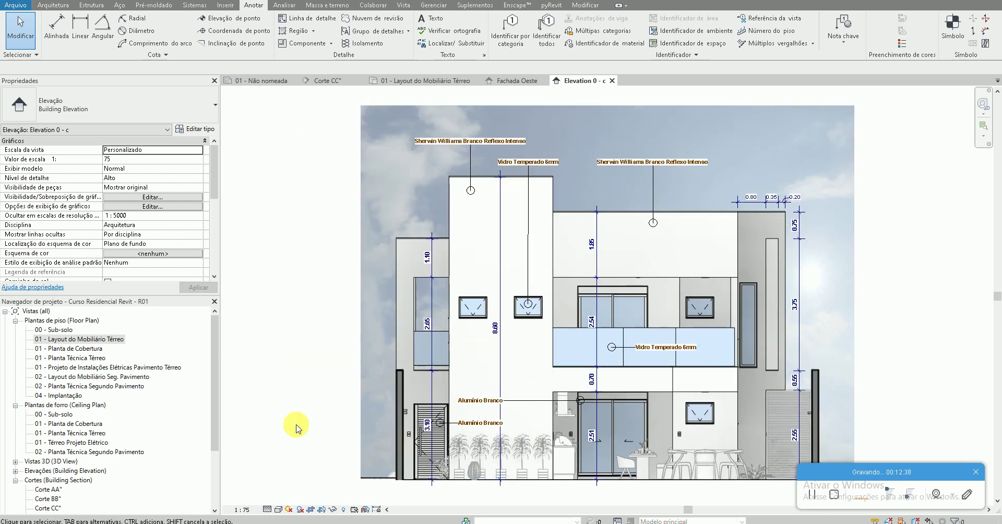
# Enable and apply Cast Shadows in Graphic Display Options, reviewing the Lighting settings
pyautogui.click(278, 510)
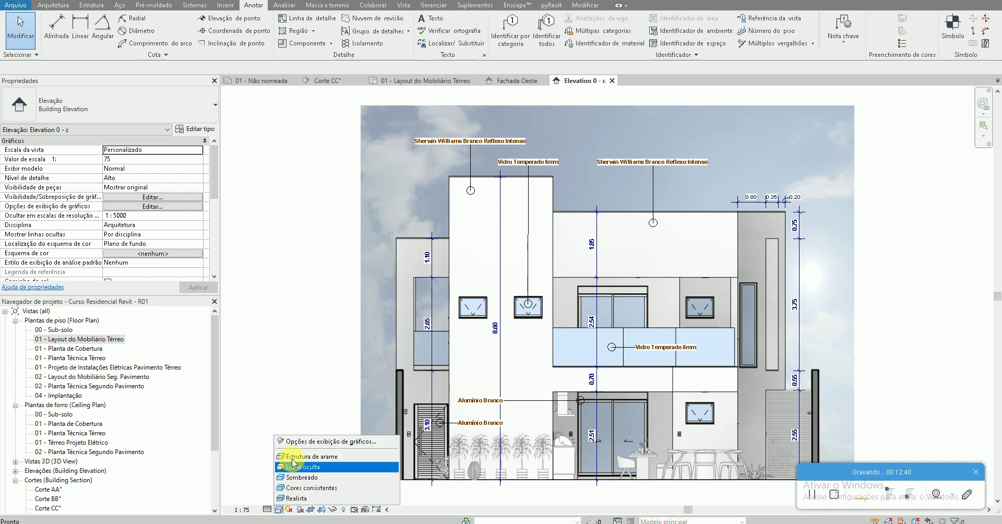
pyautogui.click(295, 444)
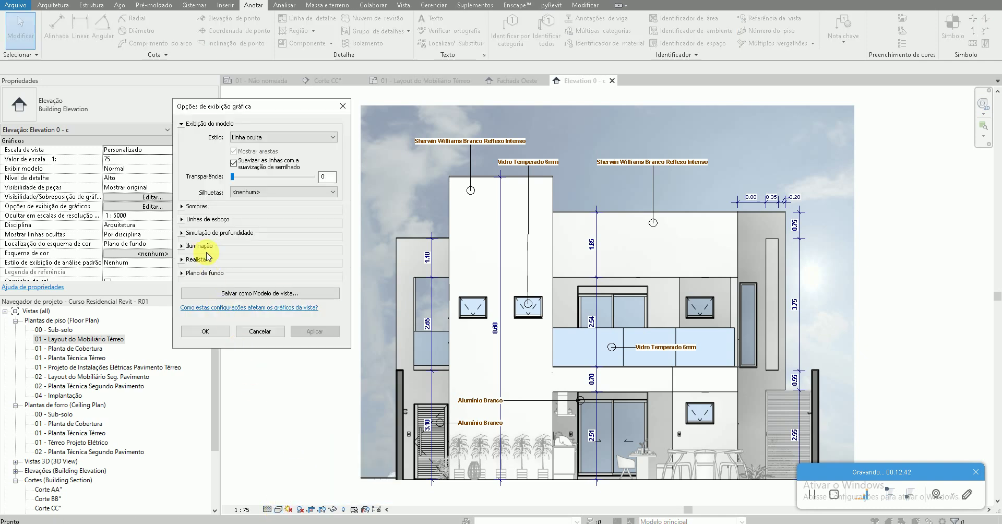
pyautogui.click(183, 207)
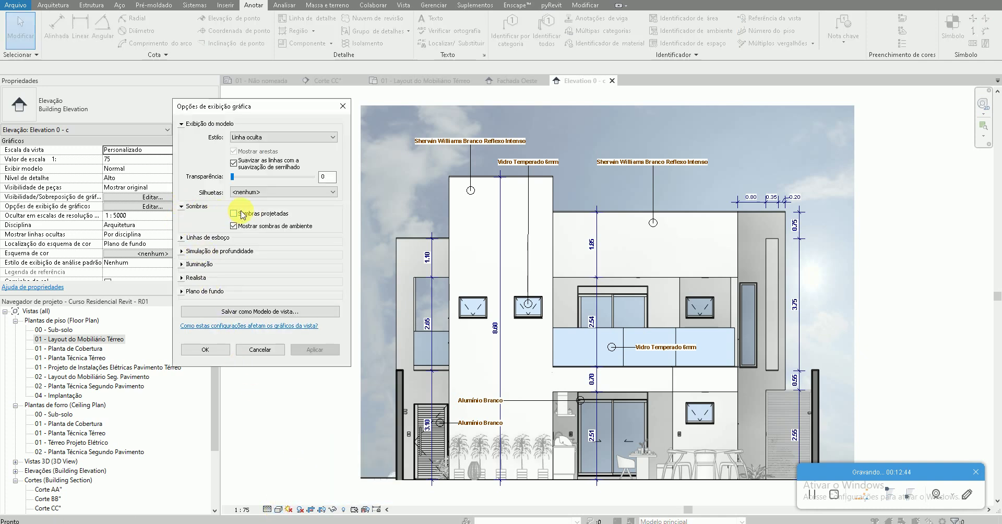
pyautogui.click(242, 213)
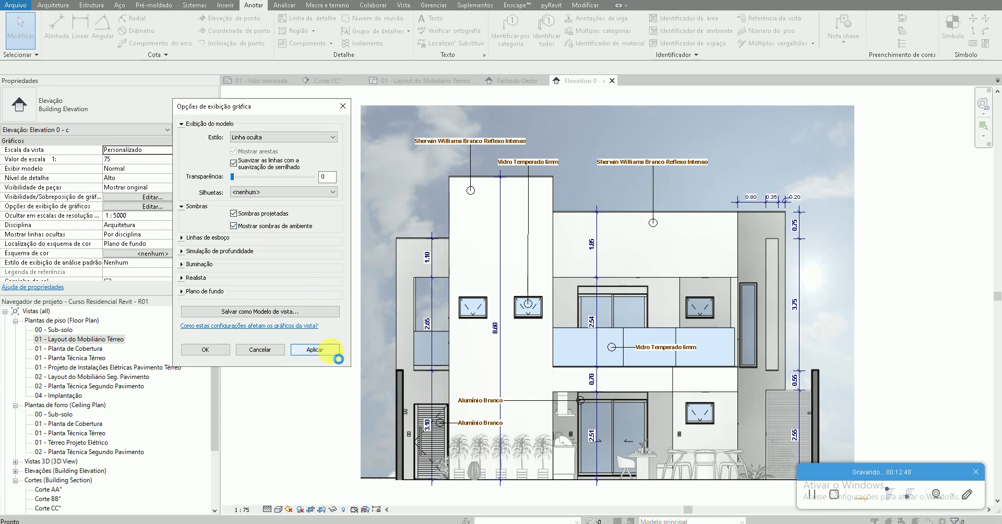
pyautogui.click(331, 352)
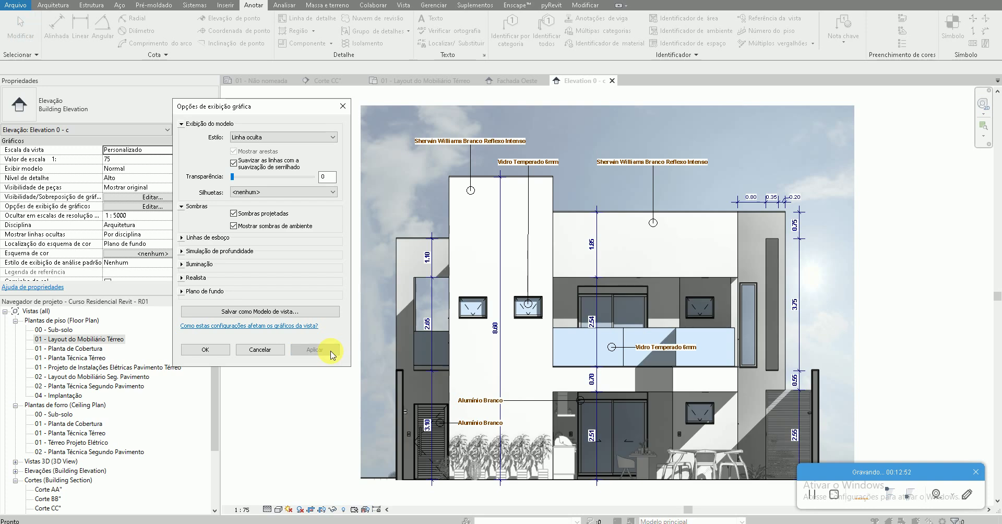
pyautogui.click(189, 277)
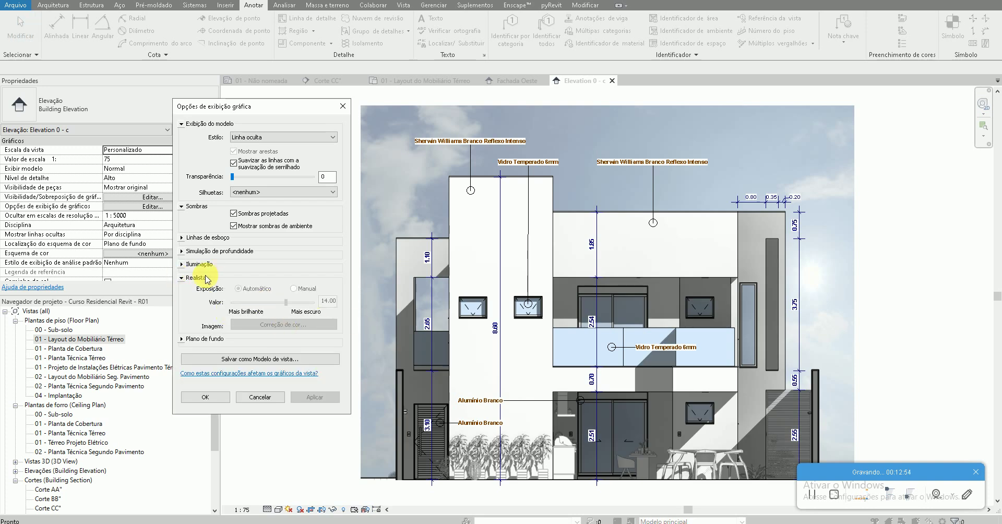
pyautogui.click(181, 265)
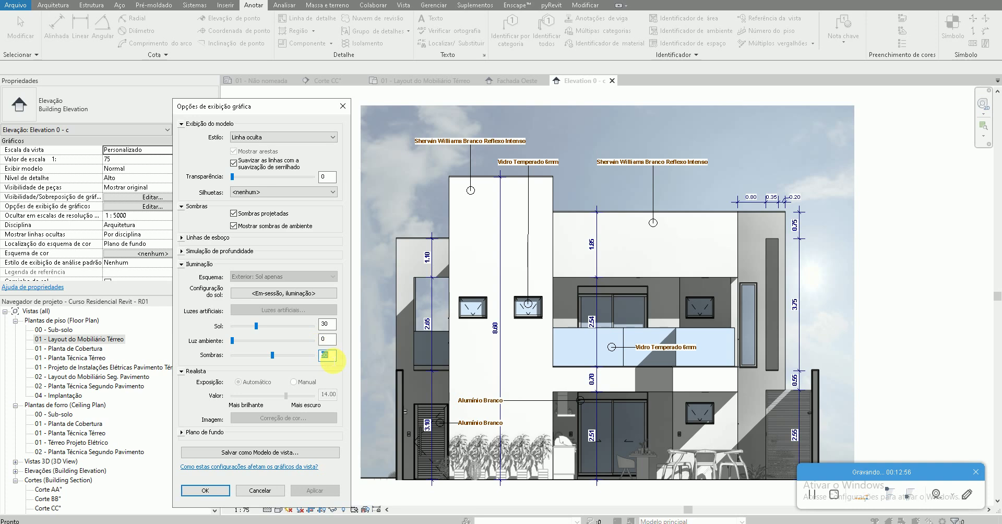
pyautogui.click(215, 494)
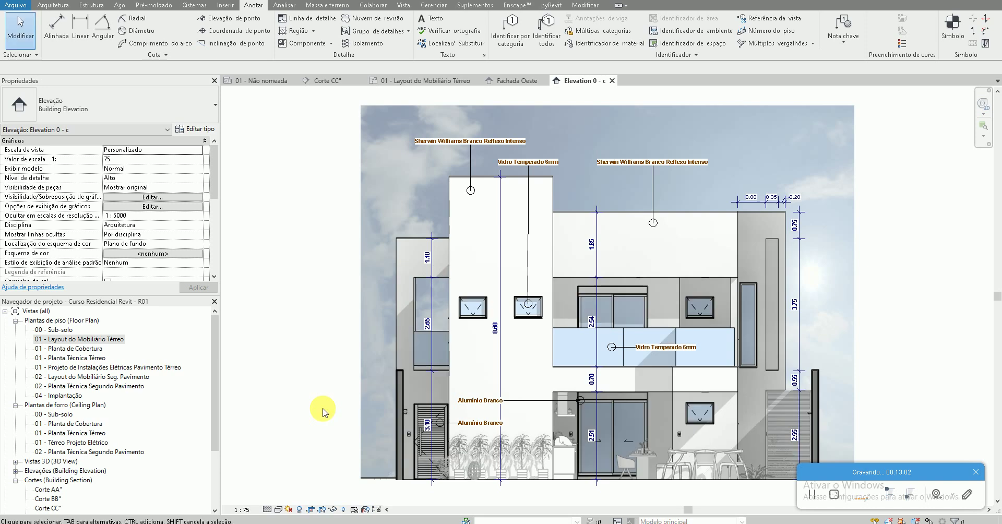
pyautogui.scroll(1, 682, 440)
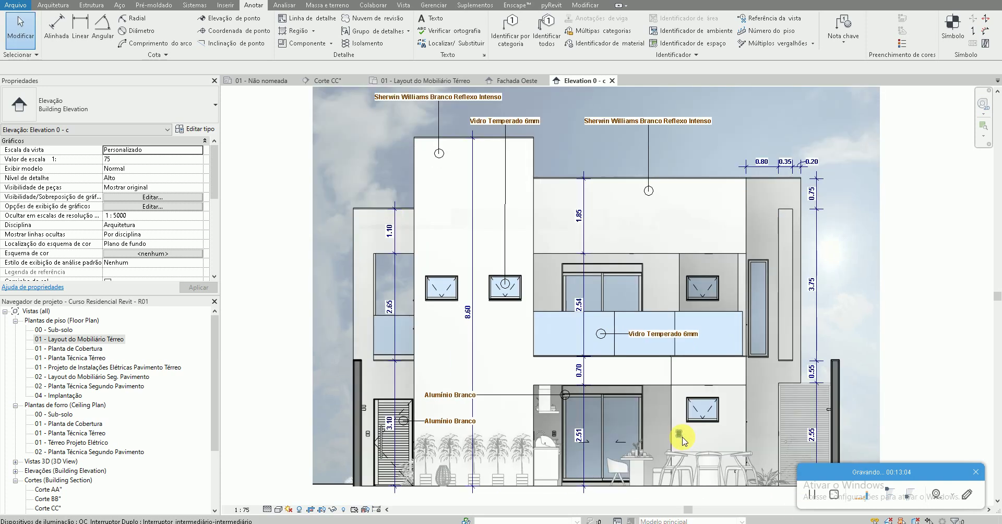
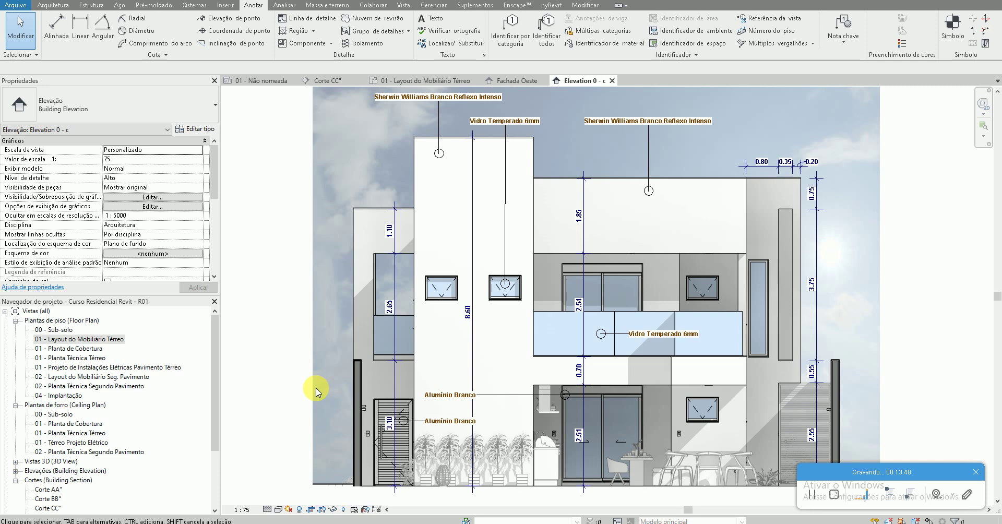
pyautogui.click(267, 485)
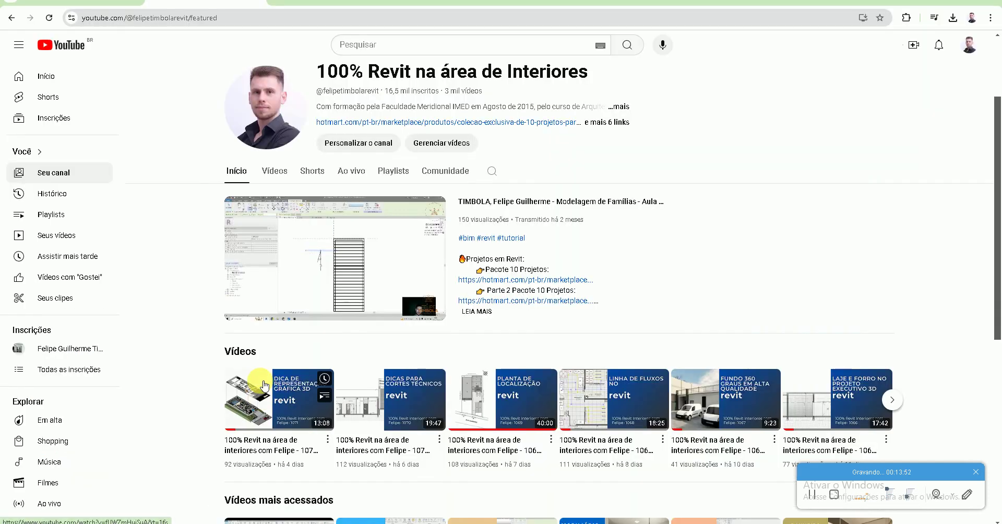
pyautogui.scroll(3, 196, 360)
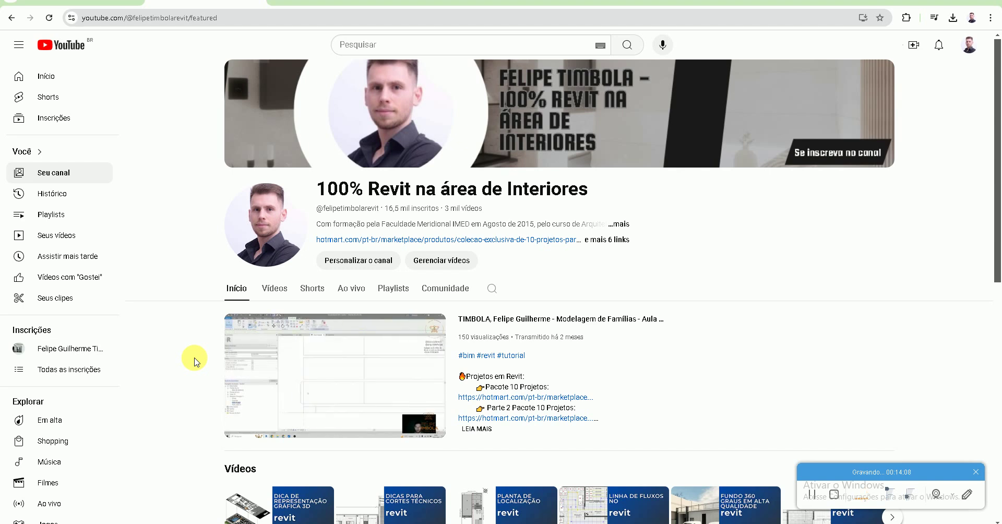
pyautogui.scroll(-3, 195, 361)
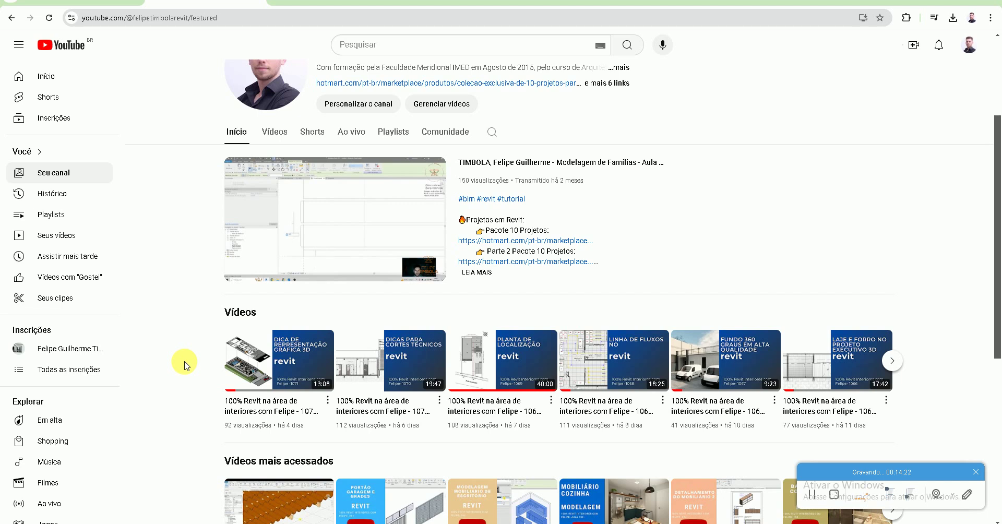
pyautogui.scroll(-4, 185, 366)
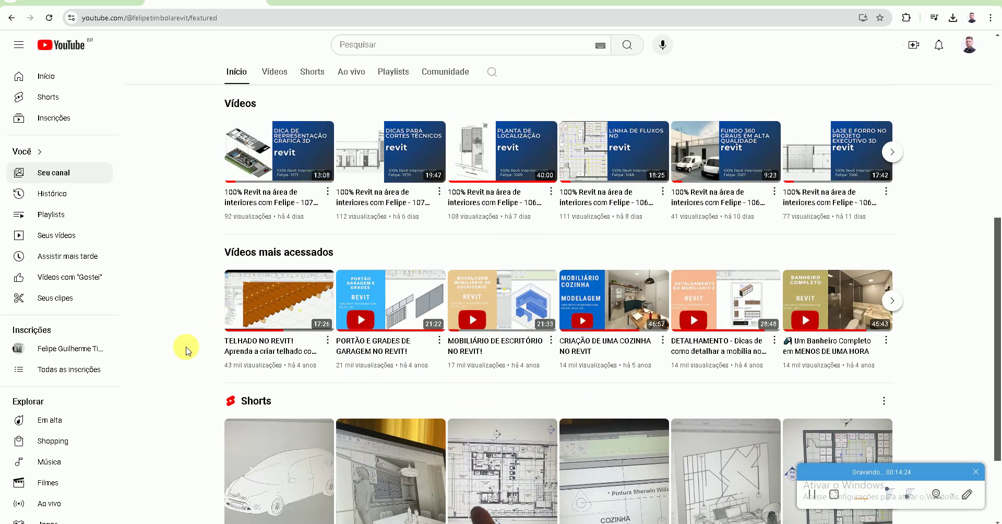
pyautogui.scroll(-2, 185, 351)
pyautogui.scroll(3, 219, 360)
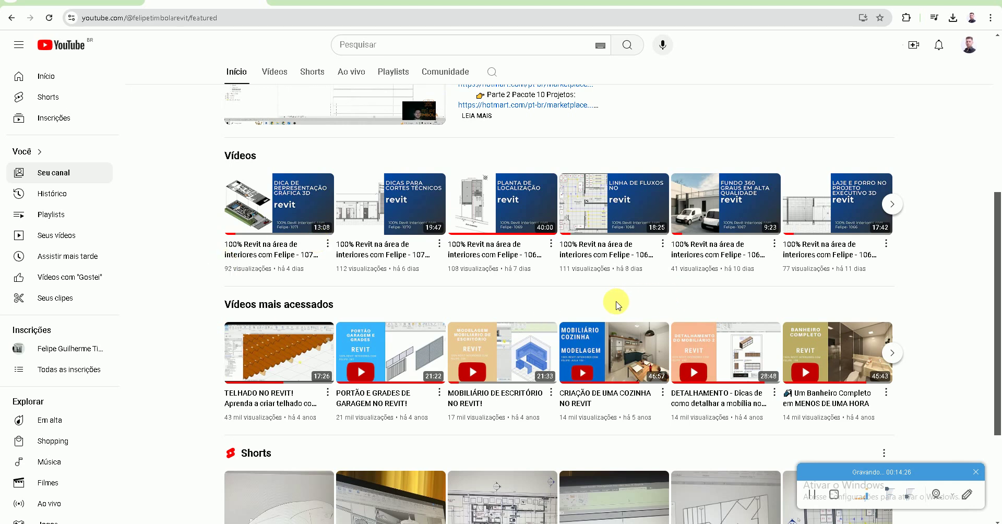
pyautogui.scroll(-3, 271, 389)
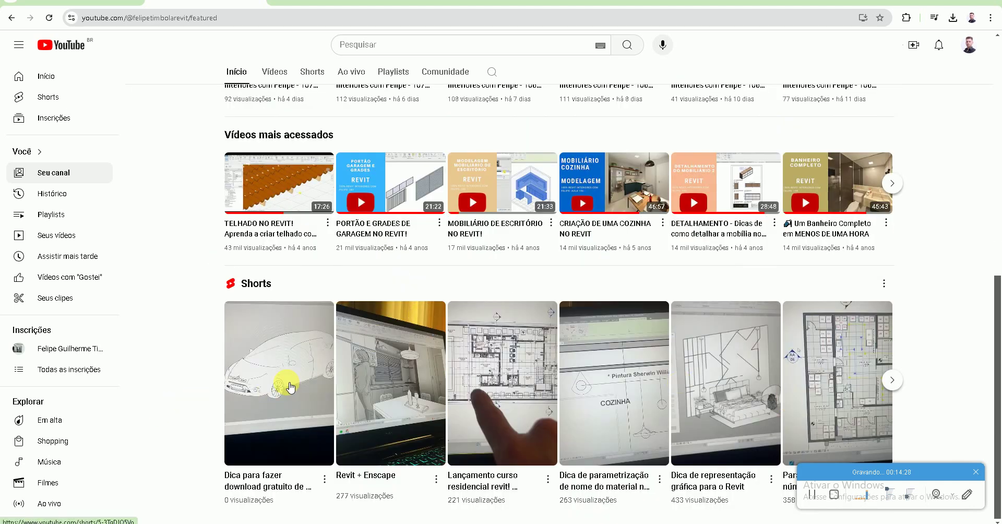
pyautogui.scroll(4, 204, 394)
pyautogui.scroll(-2, 201, 396)
pyautogui.scroll(-2, 202, 396)
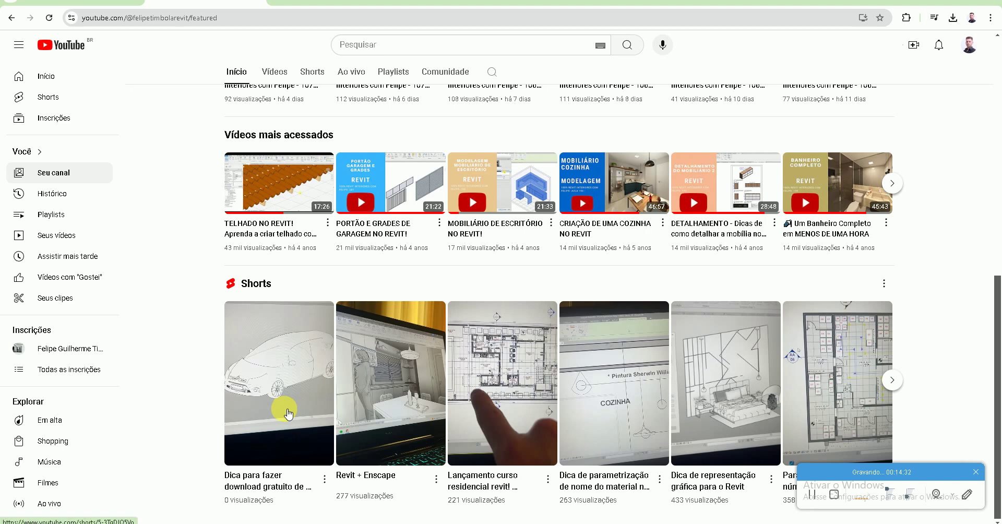
pyautogui.scroll(2, 257, 420)
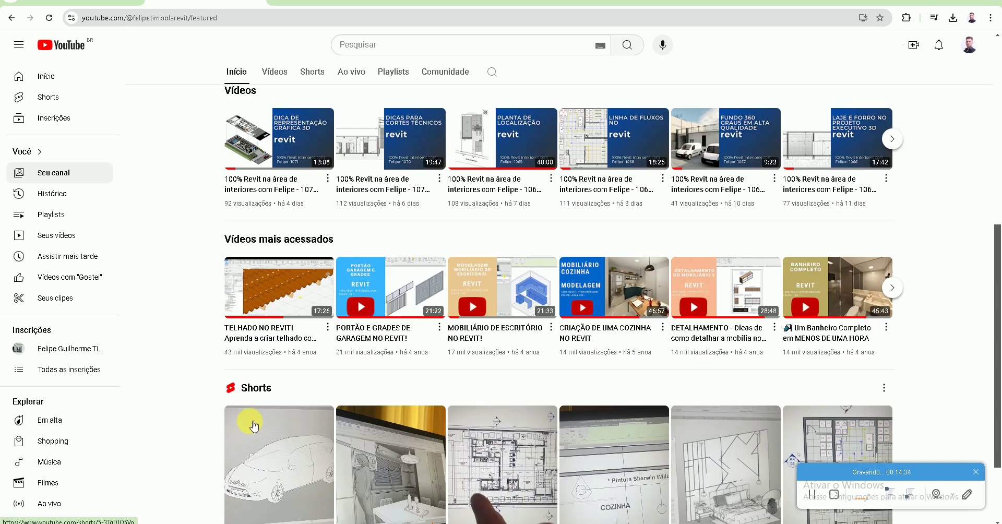
pyautogui.scroll(-2, 254, 426)
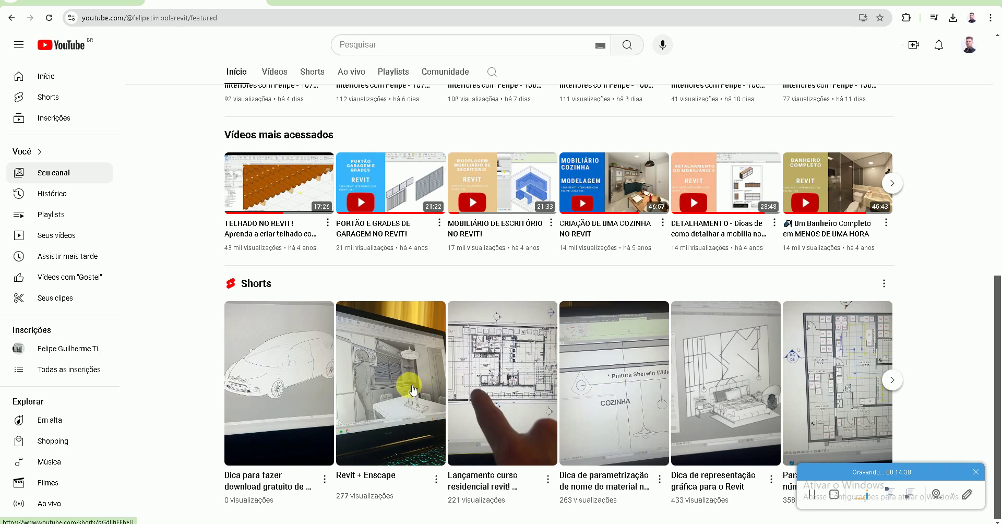
pyautogui.scroll(6, 417, 387)
pyautogui.scroll(3, 408, 390)
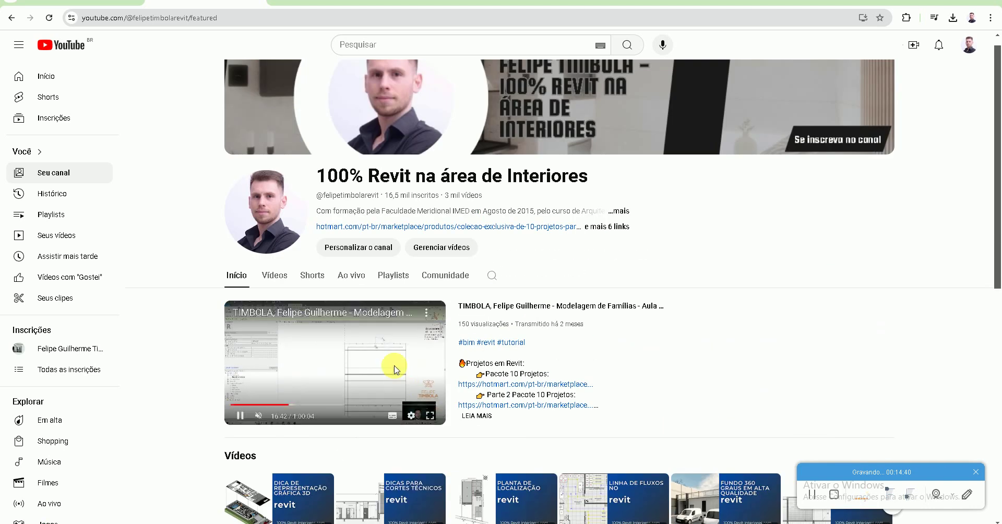
pyautogui.scroll(-2, 269, 232)
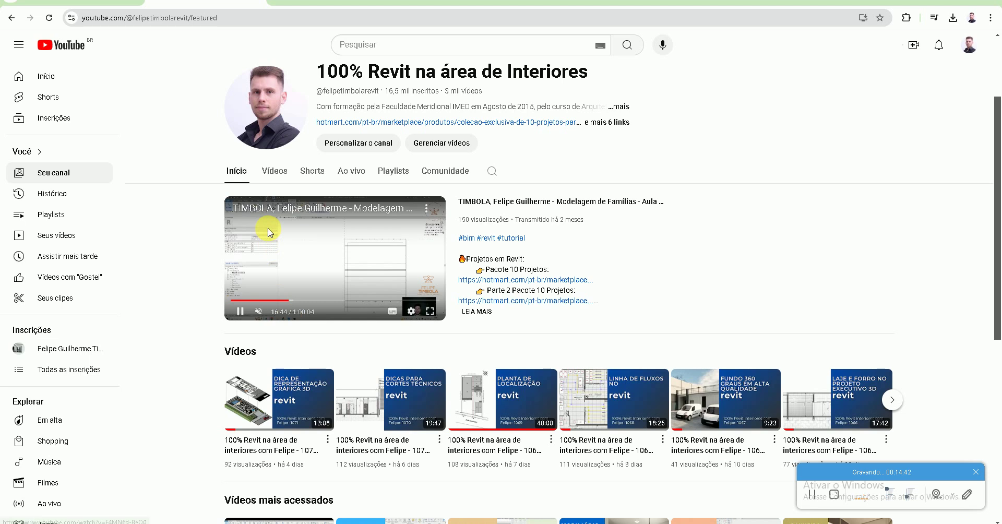
pyautogui.click(279, 176)
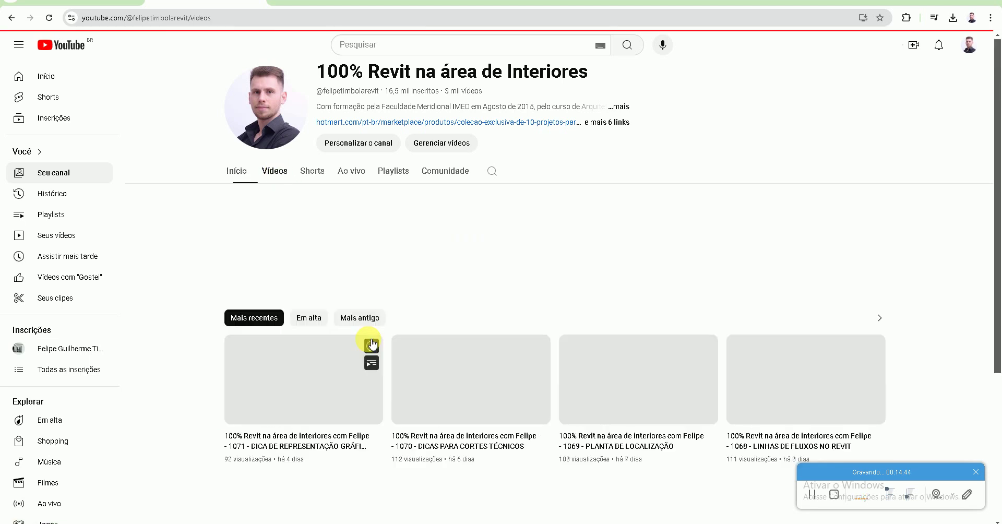
pyautogui.scroll(-3, 313, 355)
pyautogui.scroll(-2, 314, 355)
pyautogui.scroll(-2, 335, 313)
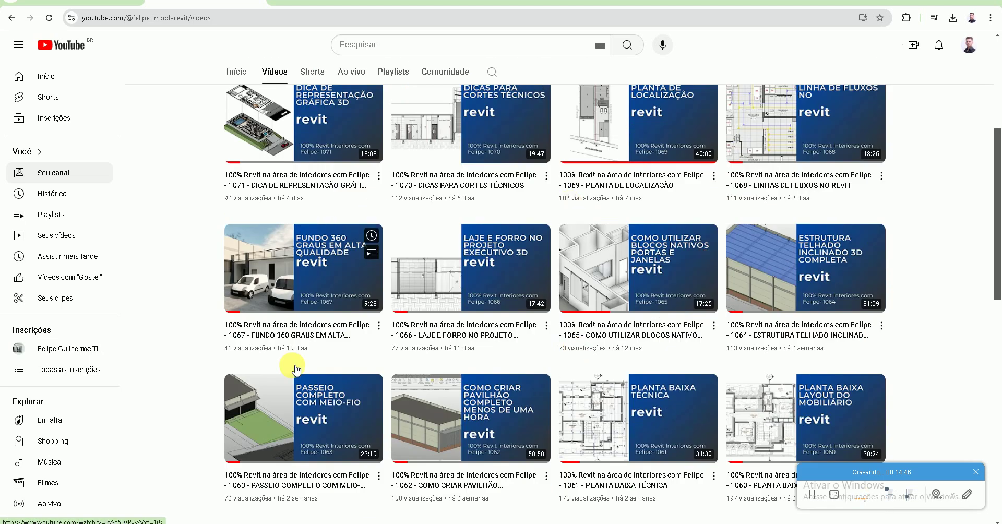
pyautogui.scroll(-2, 554, 350)
pyautogui.scroll(-1, 381, 348)
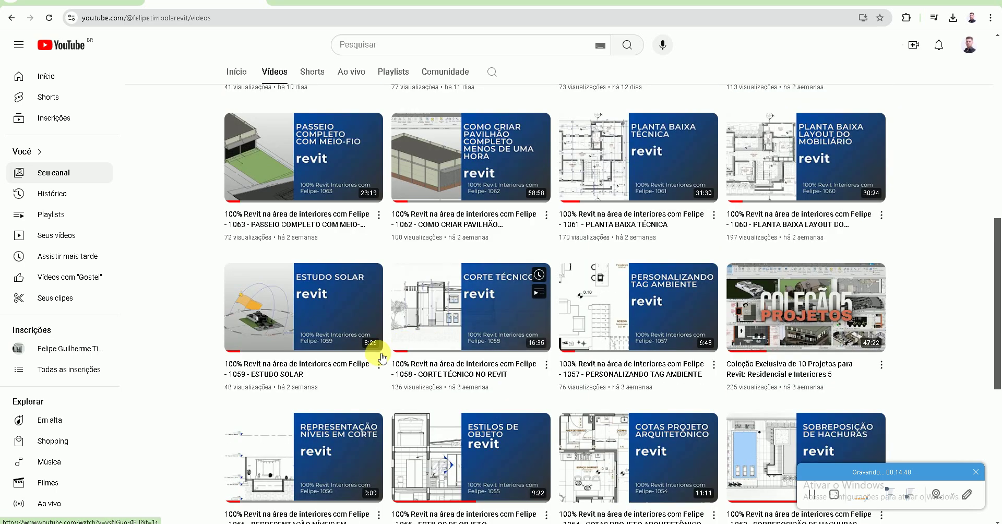
pyautogui.scroll(-2, 488, 392)
pyautogui.scroll(-1, 407, 395)
pyautogui.scroll(-2, 407, 395)
pyautogui.scroll(7, 405, 394)
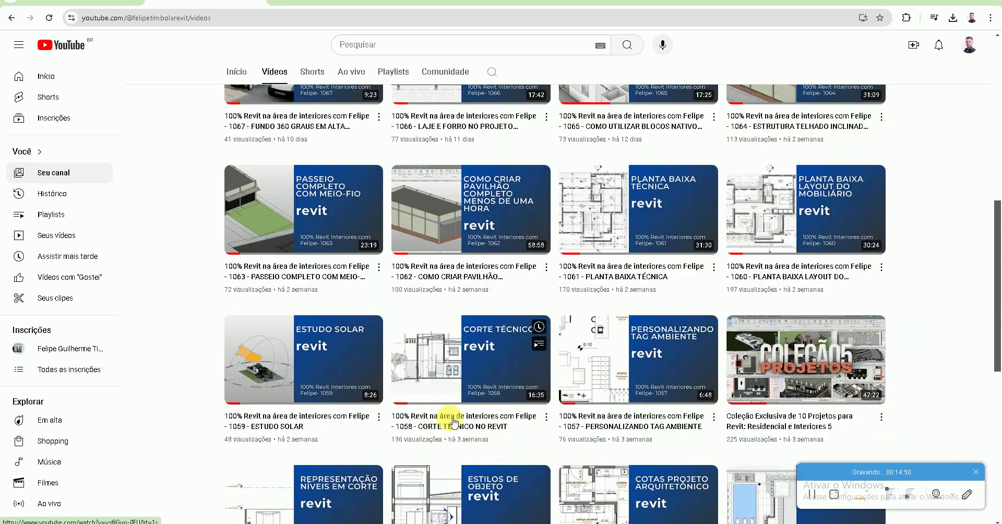
pyautogui.scroll(9, 448, 414)
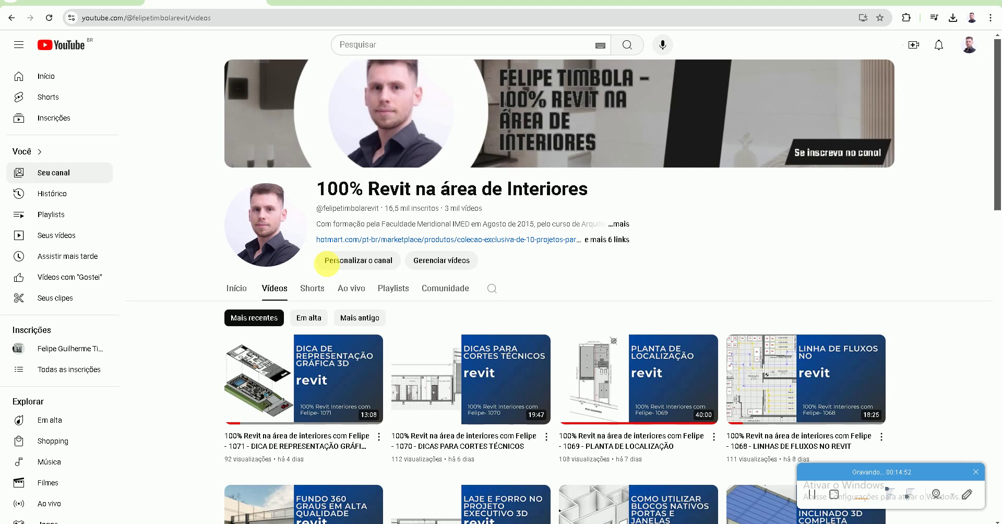
pyautogui.click(350, 288)
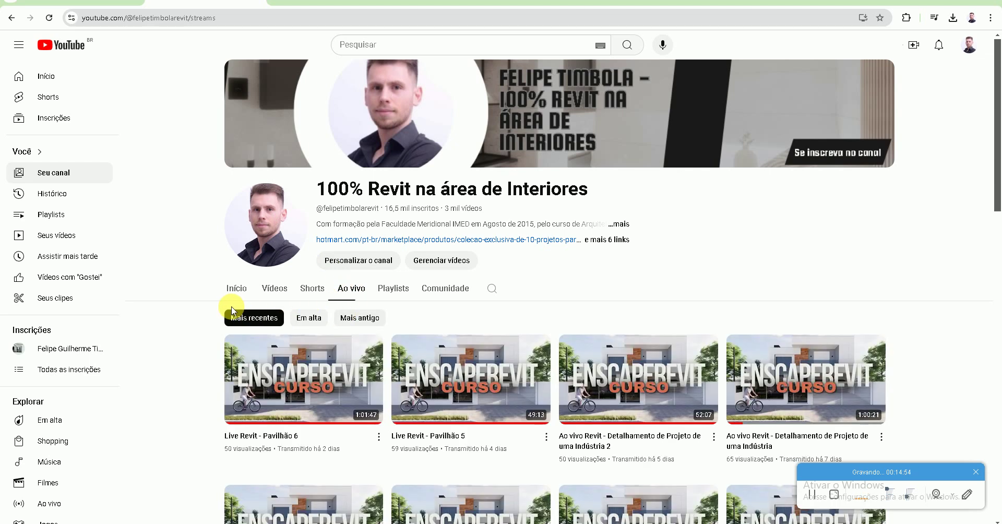
pyautogui.scroll(-3, 232, 307)
pyautogui.scroll(-1, 233, 307)
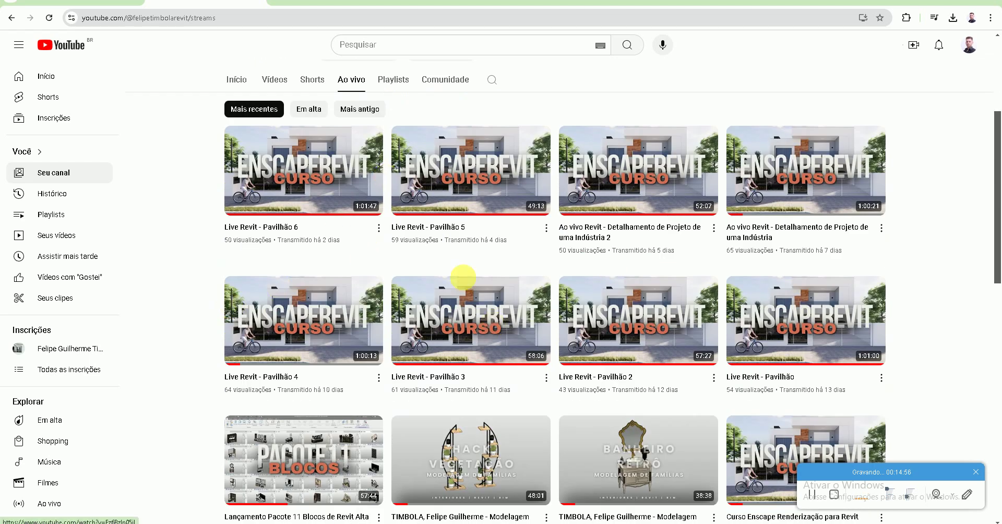
pyautogui.scroll(-2, 461, 275)
pyautogui.scroll(-3, 664, 226)
pyautogui.scroll(-5, 526, 213)
pyautogui.scroll(-2, 522, 296)
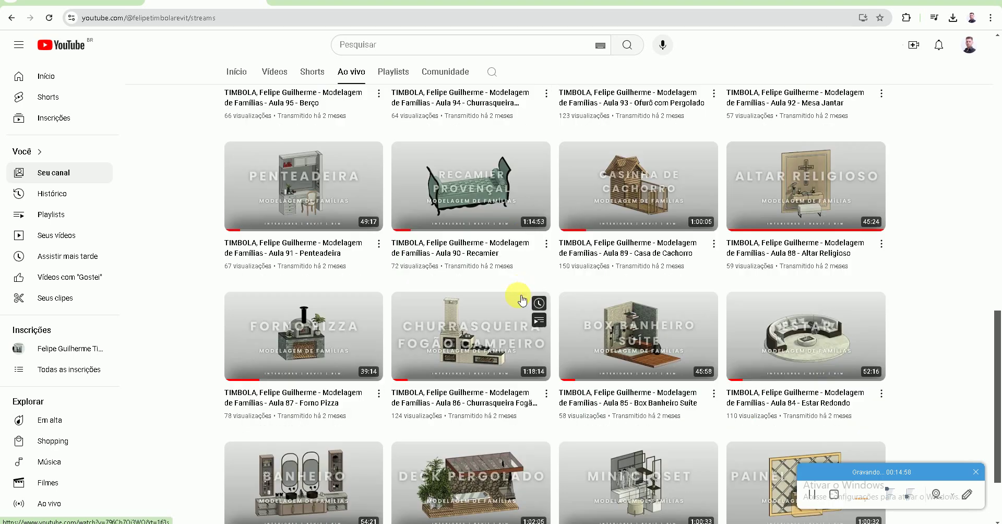
pyautogui.scroll(-3, 517, 295)
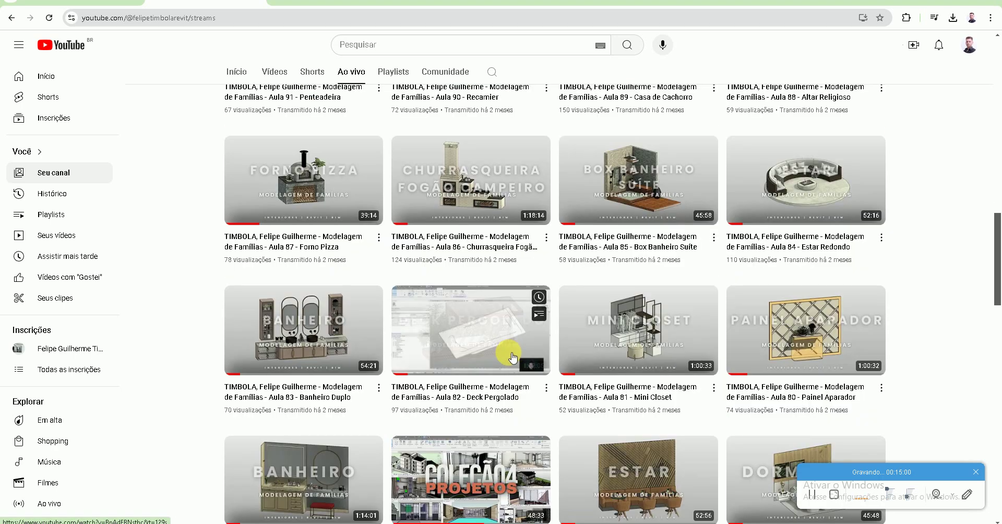
pyautogui.scroll(3, 511, 349)
pyautogui.scroll(2, 509, 346)
pyautogui.scroll(2, 504, 342)
pyautogui.moveTo(470, 245)
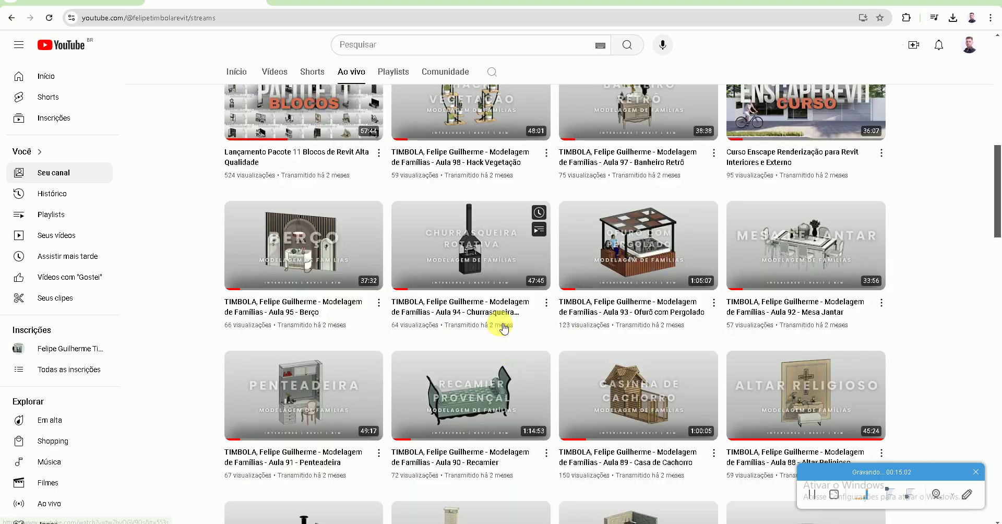
pyautogui.scroll(3, 505, 330)
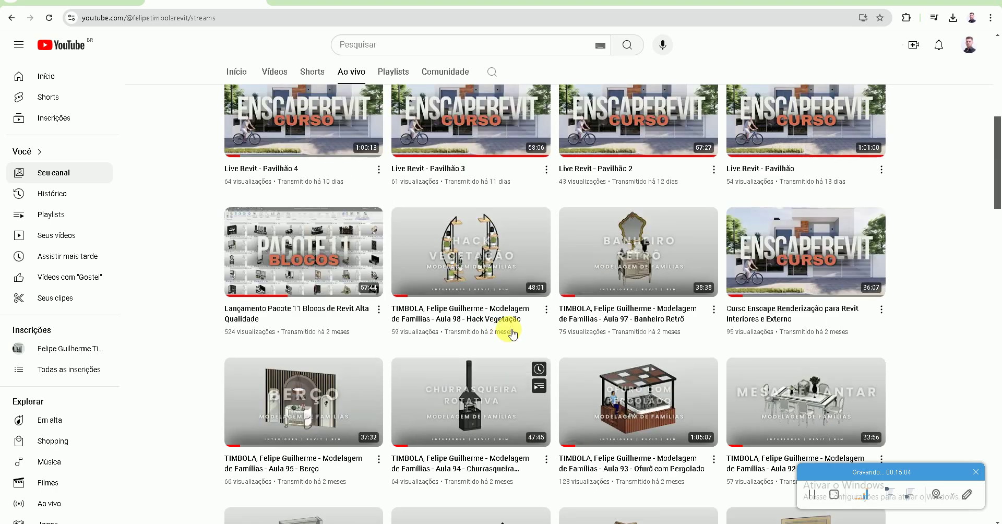
pyautogui.scroll(3, 509, 330)
pyautogui.scroll(3, 509, 331)
pyautogui.scroll(2, 510, 339)
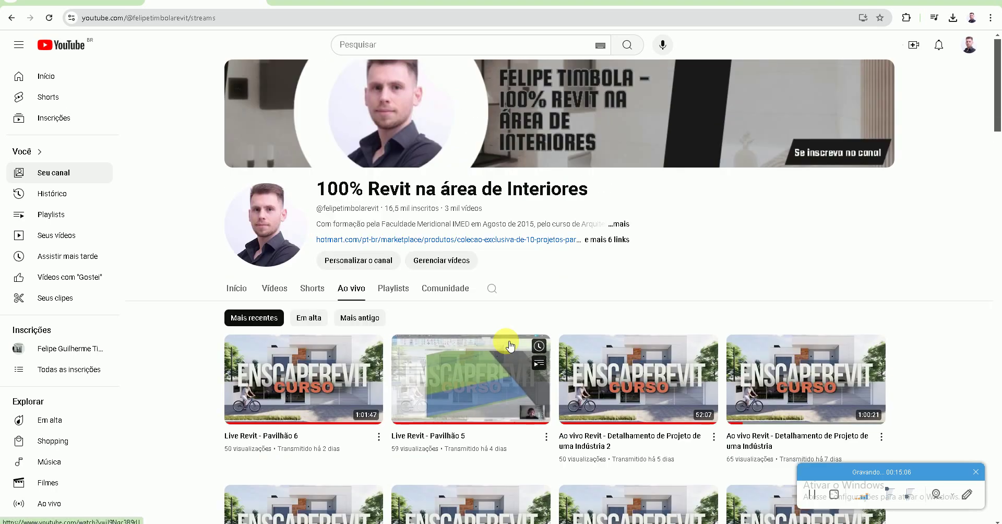
pyautogui.scroll(-1, 510, 346)
pyautogui.scroll(-4, 574, 366)
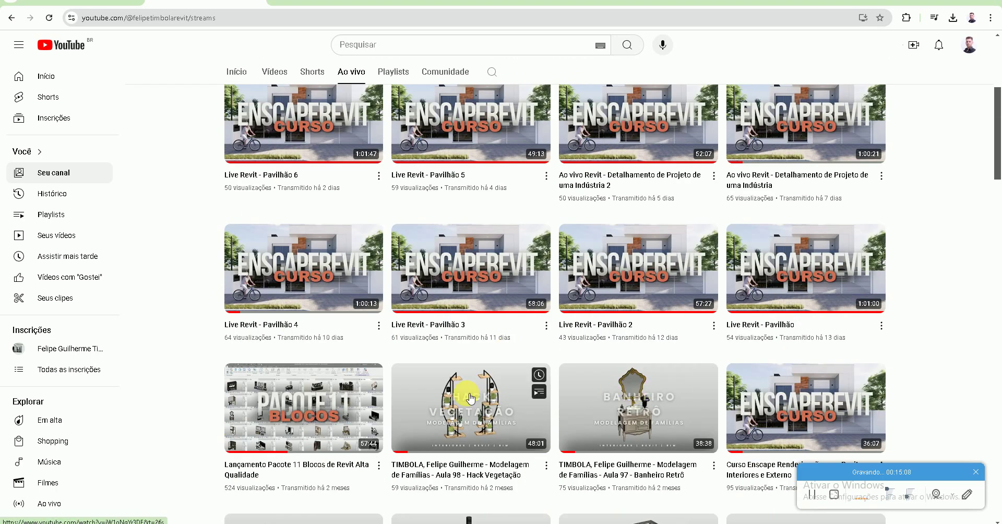
pyautogui.scroll(5, 454, 402)
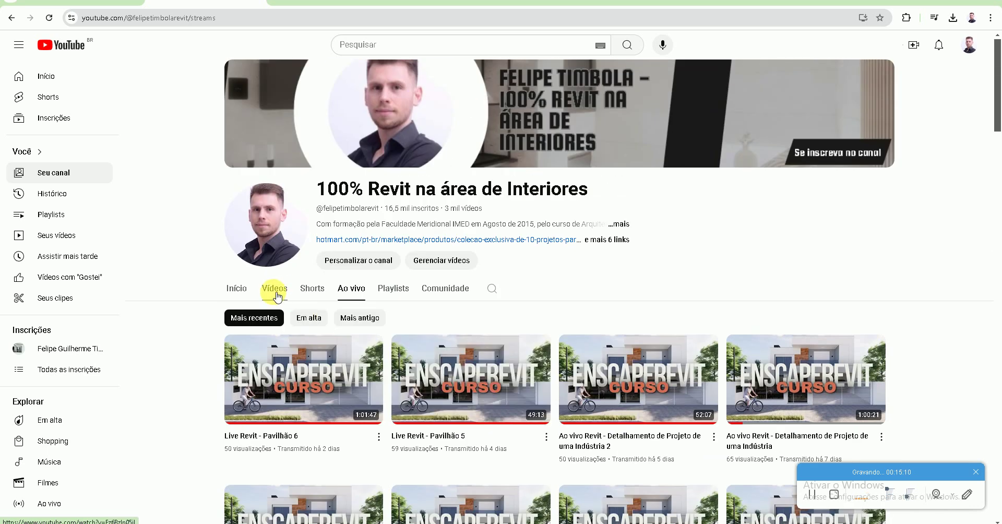
pyautogui.click(240, 294)
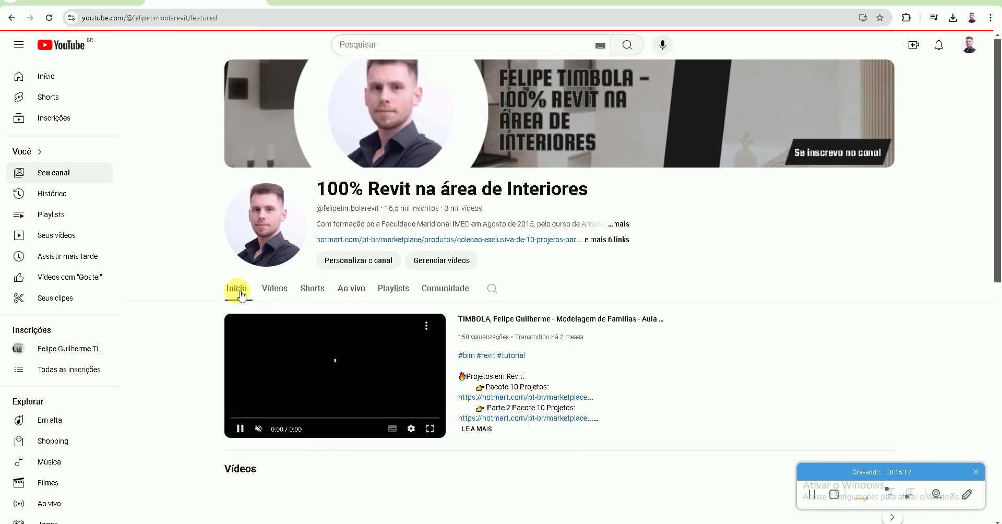
pyautogui.scroll(-1, 240, 296)
pyautogui.scroll(-1, 239, 297)
pyautogui.scroll(-4, 238, 298)
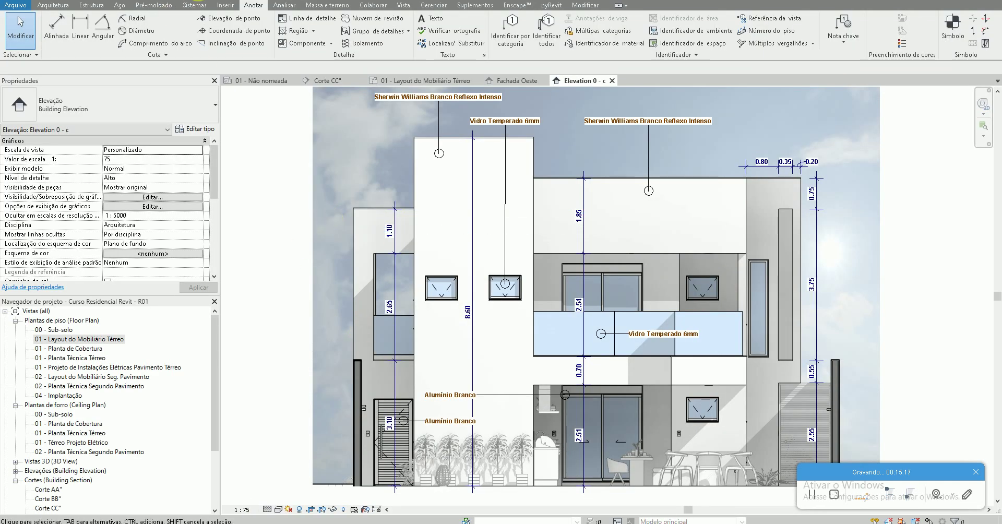
pyautogui.press('3')
pyautogui.press('d')
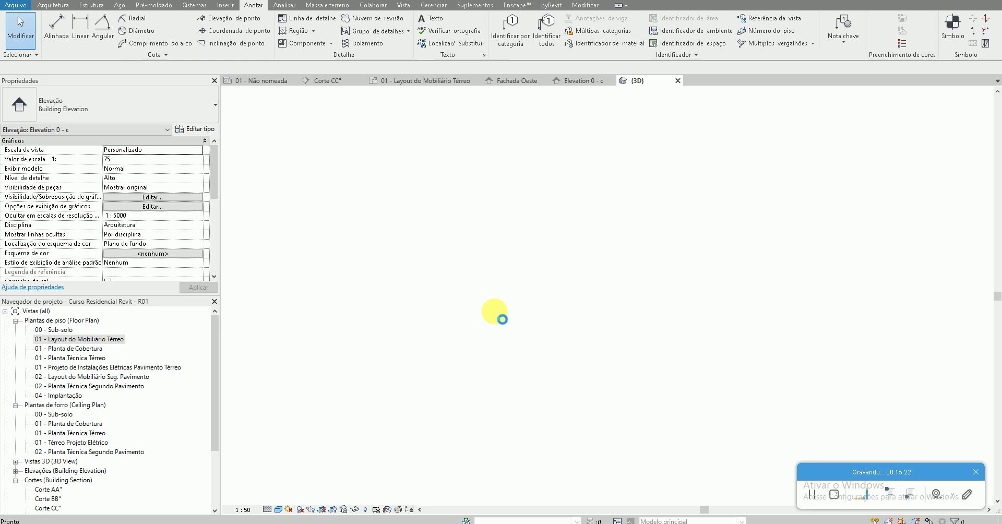
# Zoom in on the house in the {3D} view to show the pool, rooftop terraces and carport
pyautogui.scroll(3, 458, 276)
pyautogui.scroll(2, 470, 366)
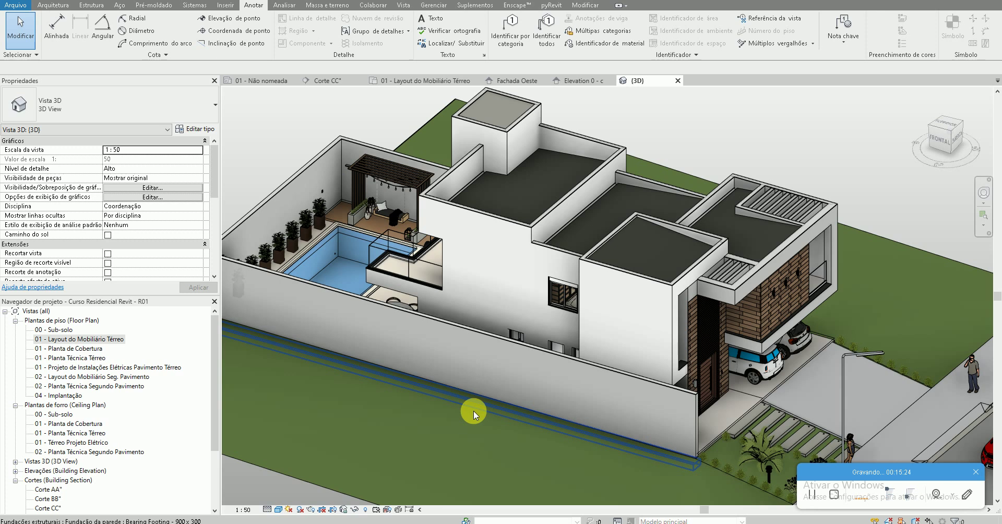
pyautogui.scroll(1, 473, 412)
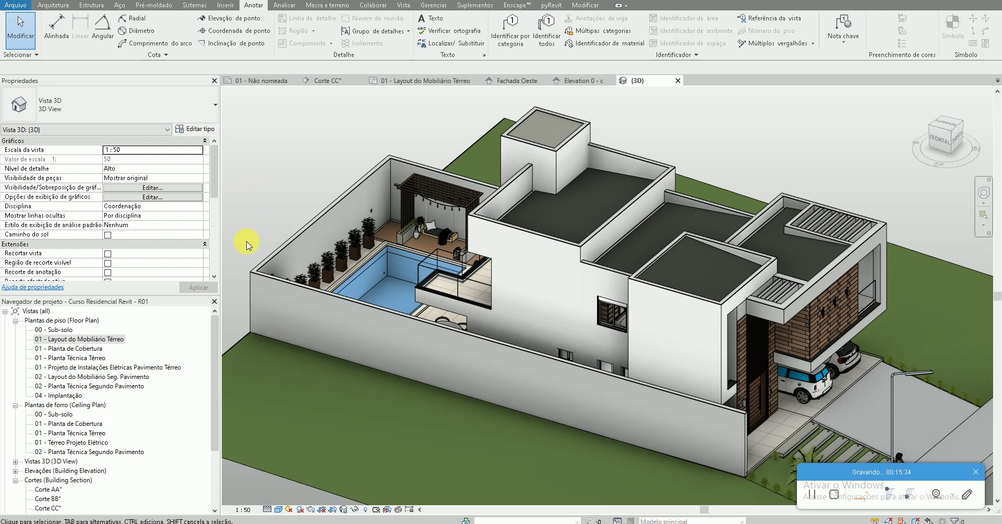
# In the browser, open the Hotmart 'Coleção Projetos 5' link from the YouTube channel's full links list
pyautogui.click(261, 485)
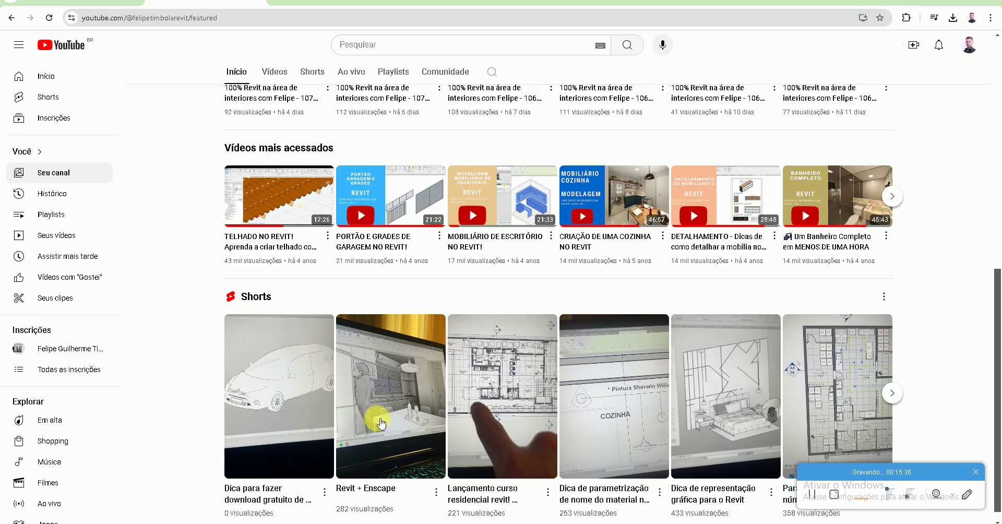
pyautogui.scroll(5, 381, 422)
pyautogui.scroll(3, 481, 212)
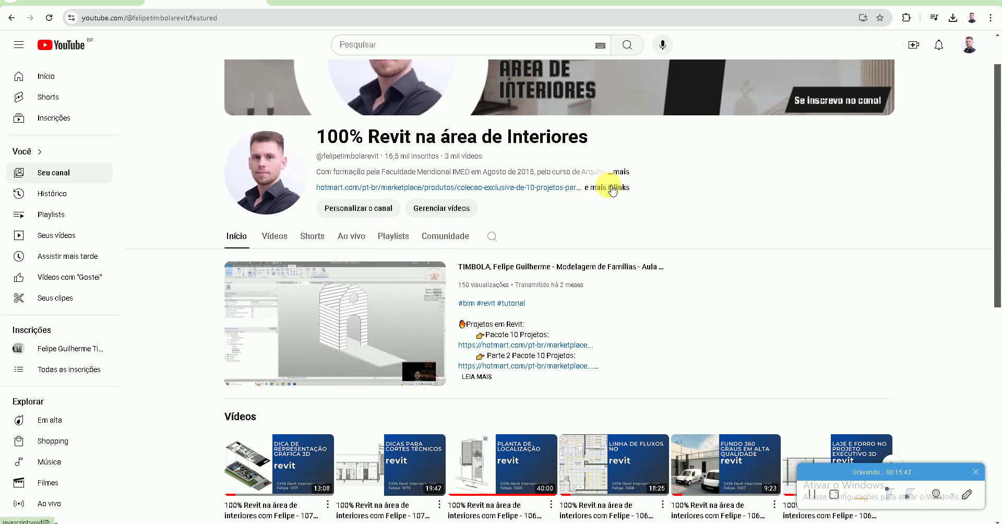
pyautogui.click(587, 194)
pyautogui.scroll(-2, 483, 244)
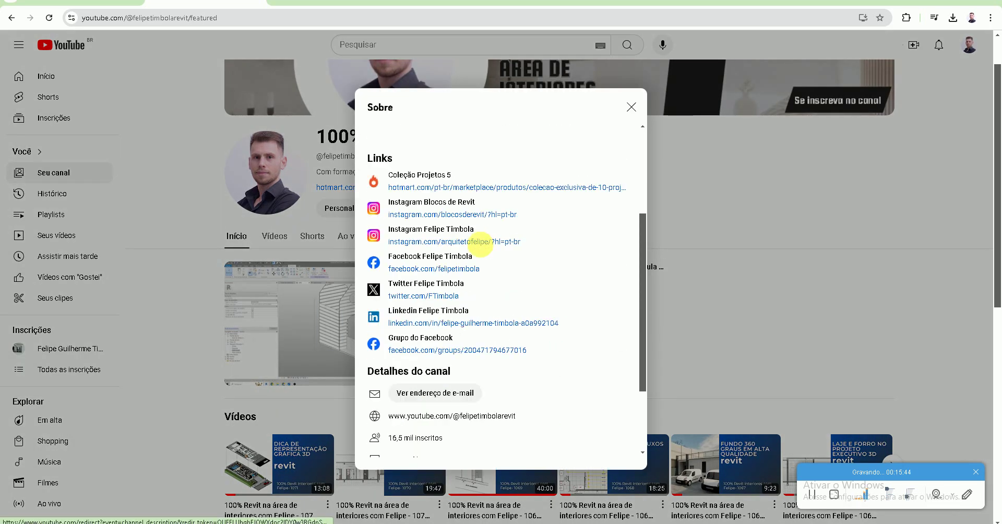
pyautogui.click(491, 191)
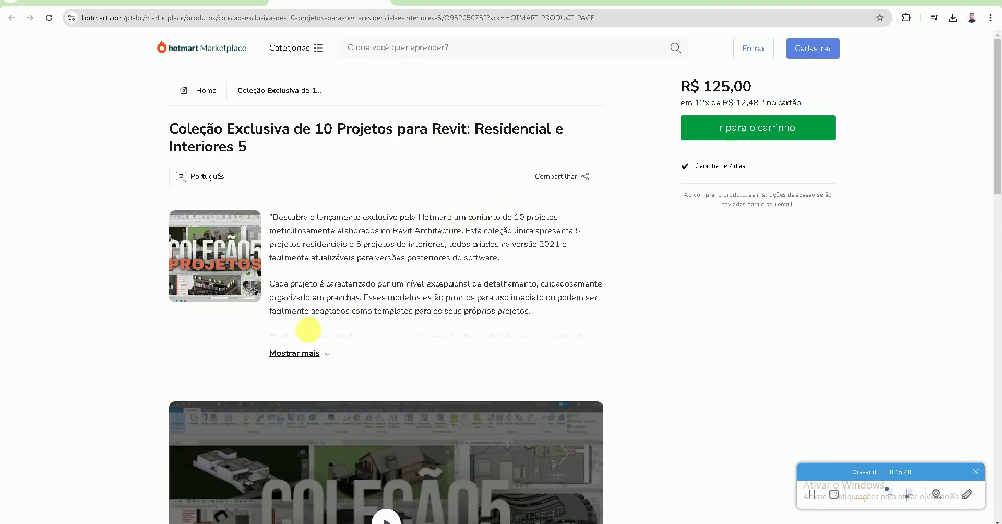
# Expand the 10-project collection's full description and scroll down to 'Outros produtos'
pyautogui.click(294, 353)
pyautogui.scroll(-3, 339, 269)
pyautogui.scroll(-3, 339, 269)
pyautogui.scroll(-3, 338, 265)
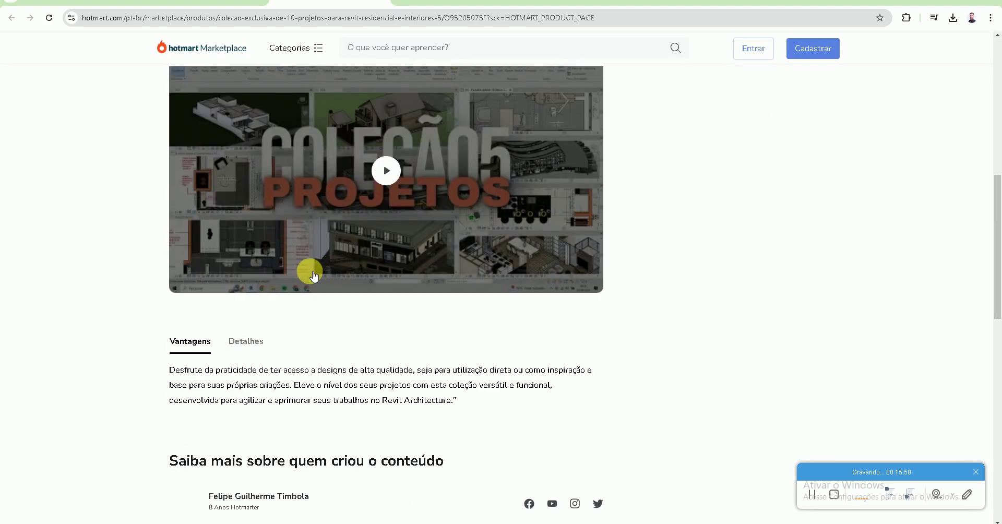
pyautogui.scroll(-2, 309, 269)
pyautogui.scroll(6, 292, 276)
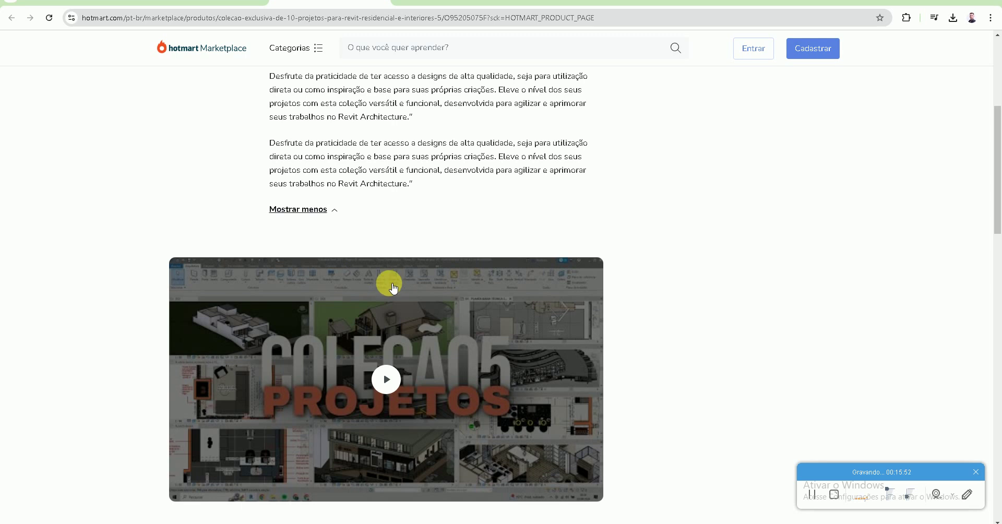
pyautogui.scroll(-1, 394, 288)
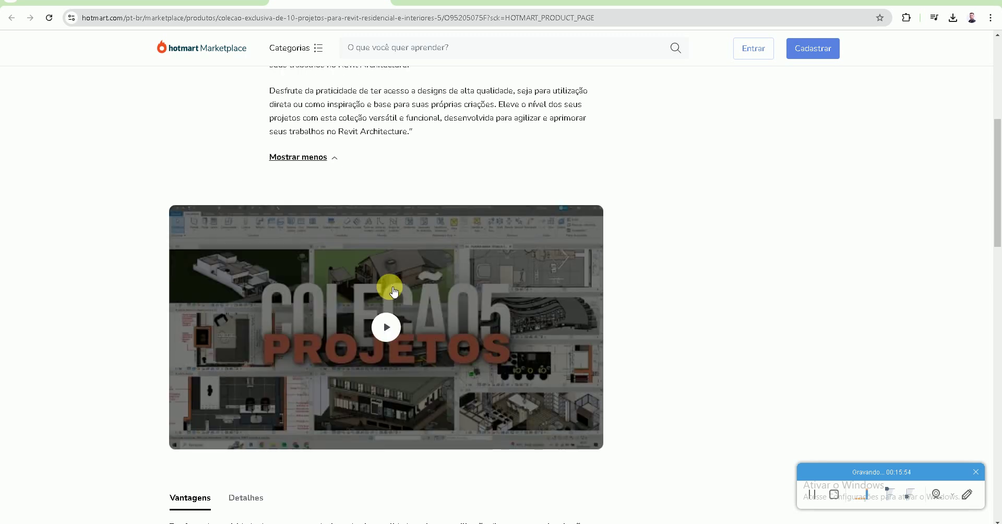
pyautogui.scroll(1, 418, 300)
pyautogui.scroll(-5, 443, 310)
pyautogui.scroll(-5, 443, 313)
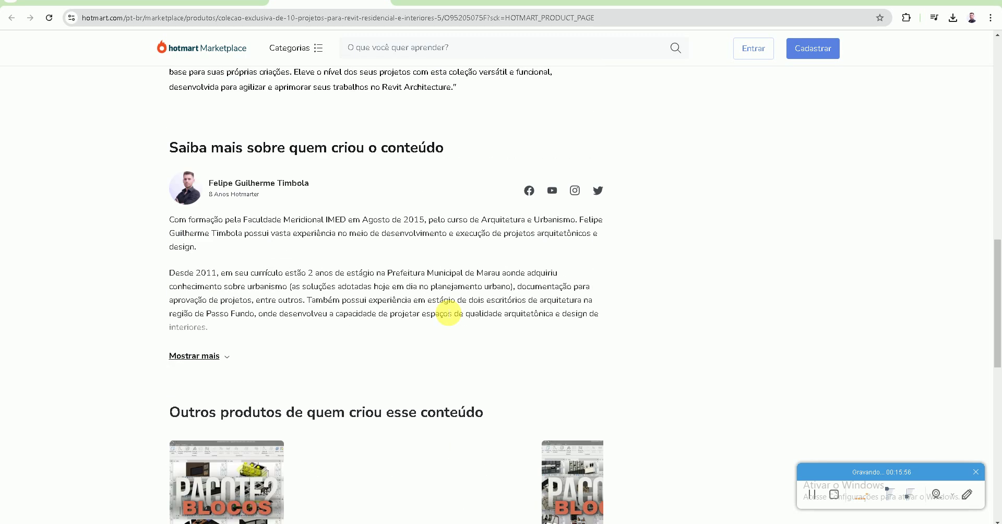
pyautogui.scroll(-5, 446, 313)
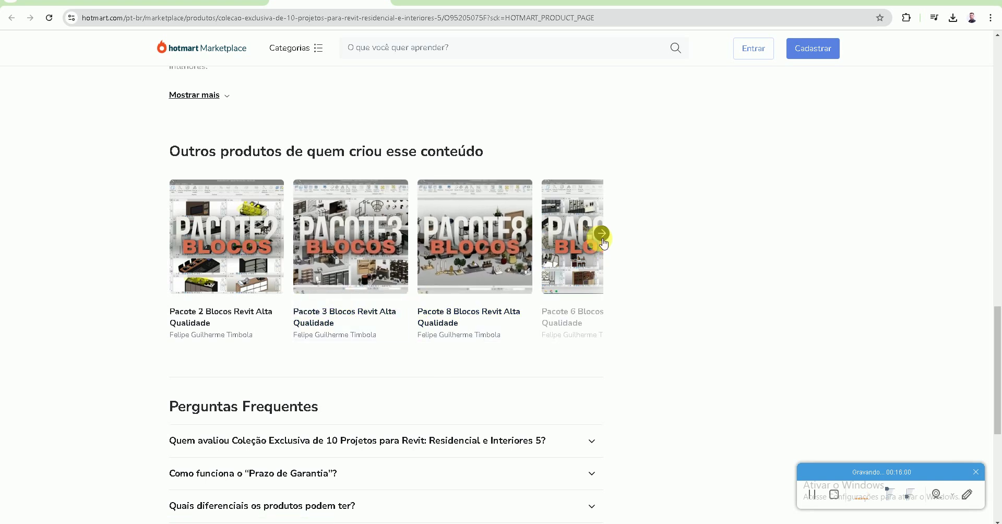
# Open the Pacote 8 Blocos product page and scroll through its details
pyautogui.click(450, 241)
pyautogui.scroll(-4, 258, 245)
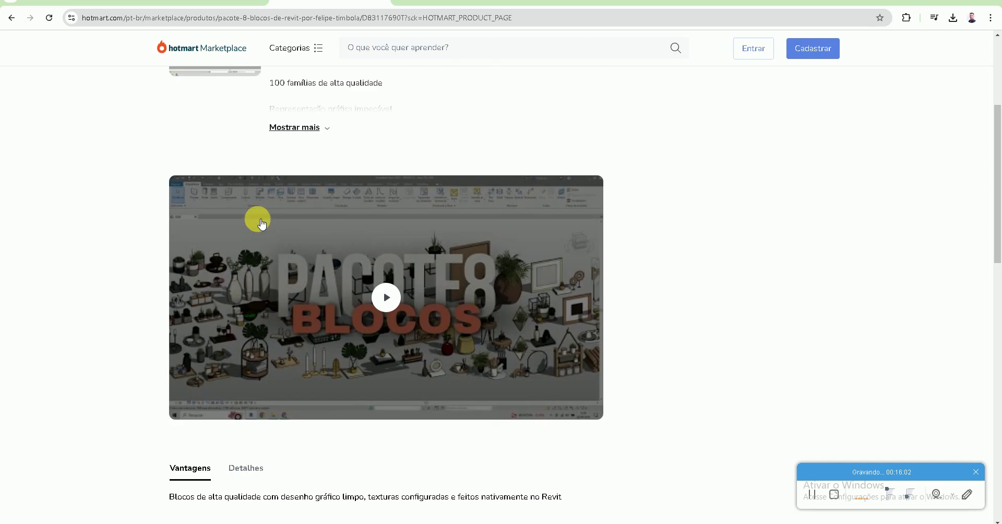
pyautogui.scroll(3, 208, 298)
pyautogui.scroll(1, 186, 277)
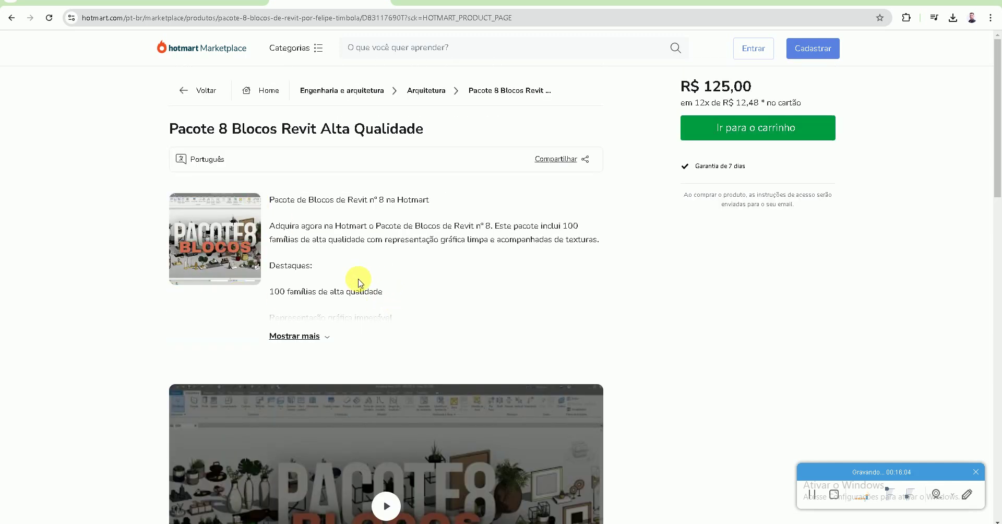
pyautogui.scroll(-3, 391, 282)
pyautogui.scroll(-6, 360, 284)
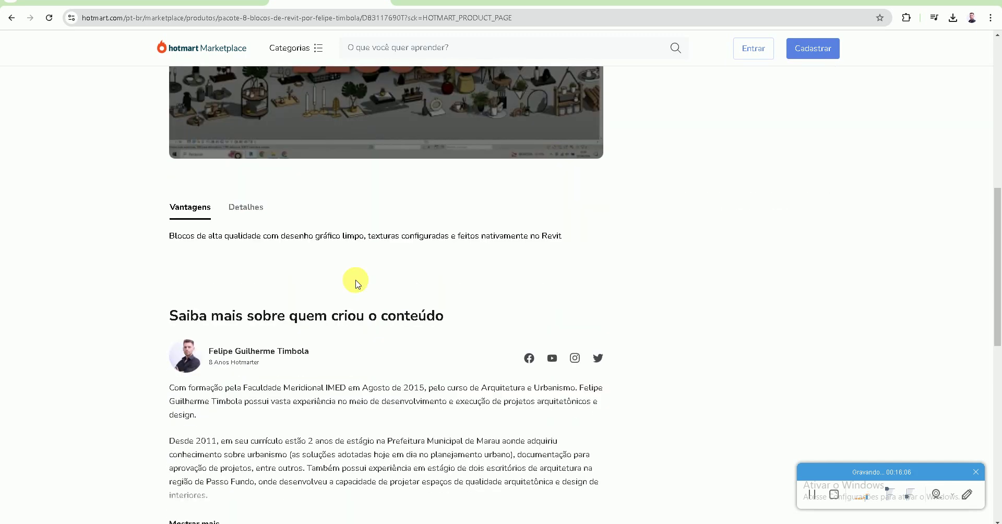
pyautogui.scroll(-12, 355, 281)
pyautogui.scroll(3, 355, 291)
pyautogui.scroll(3, 355, 291)
pyautogui.scroll(1, 360, 307)
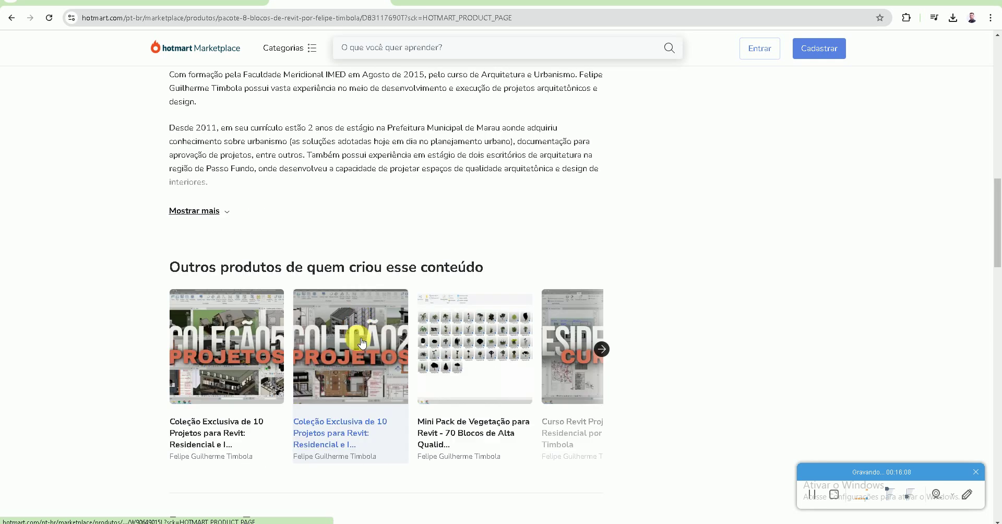
pyautogui.scroll(-5, 392, 319)
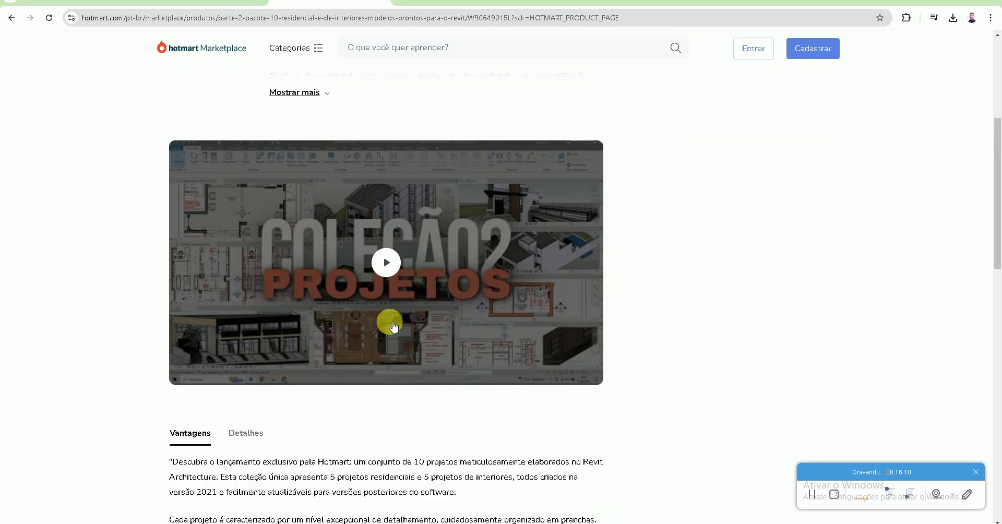
pyautogui.scroll(5, 400, 313)
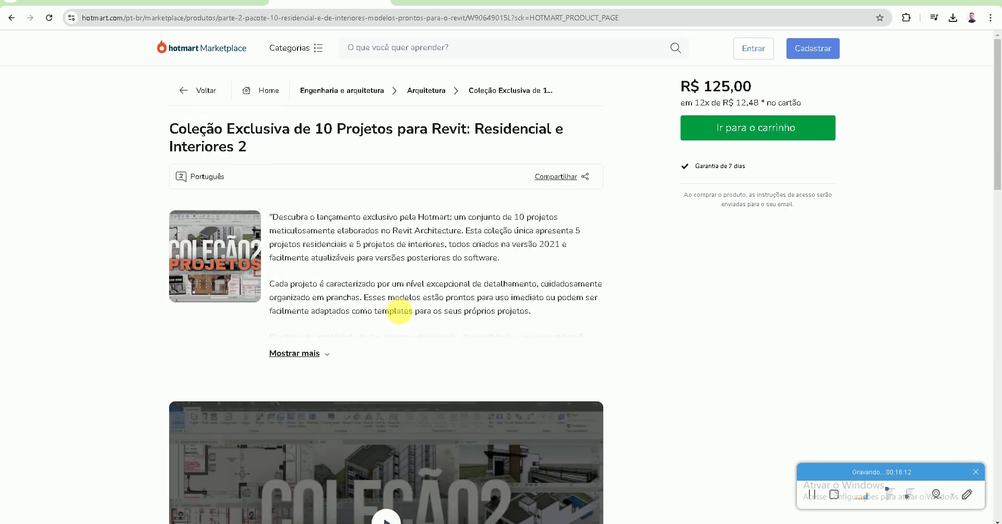
pyautogui.scroll(-5, 400, 312)
pyautogui.scroll(-6, 399, 312)
pyautogui.scroll(-6, 399, 312)
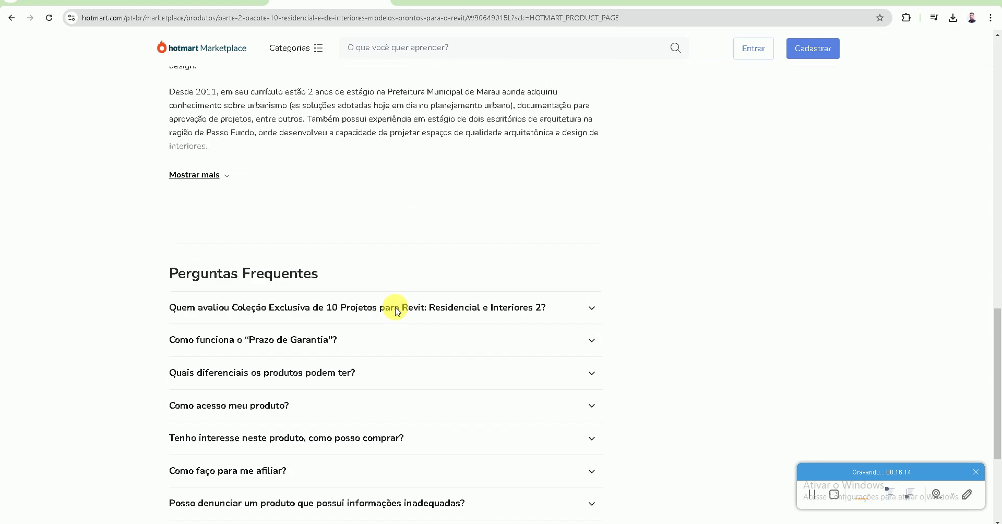
pyautogui.scroll(-1, 400, 312)
pyautogui.scroll(3, 400, 313)
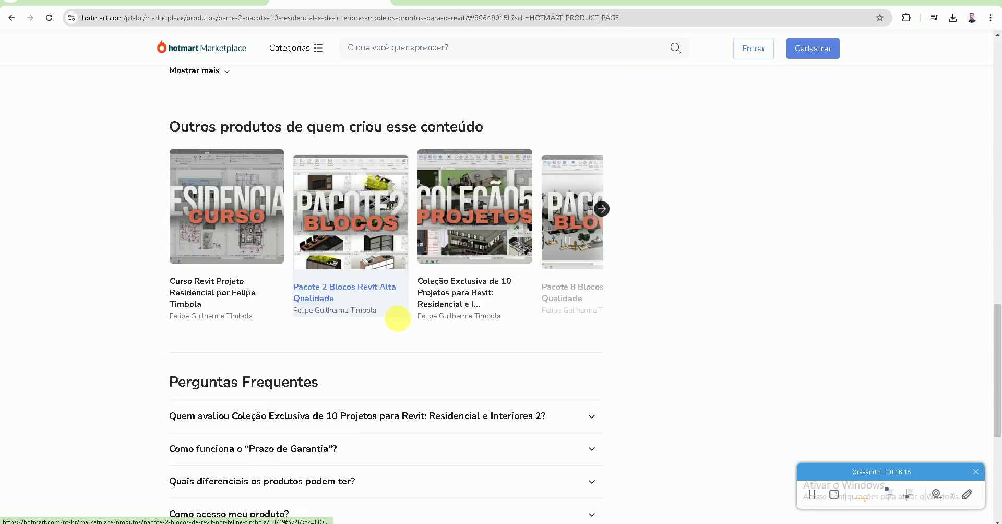
# Review the Pacote 2 Blocos page (R$ 75,00), then close the tab to return to YouTube
pyautogui.click(373, 258)
pyautogui.scroll(-4, 368, 261)
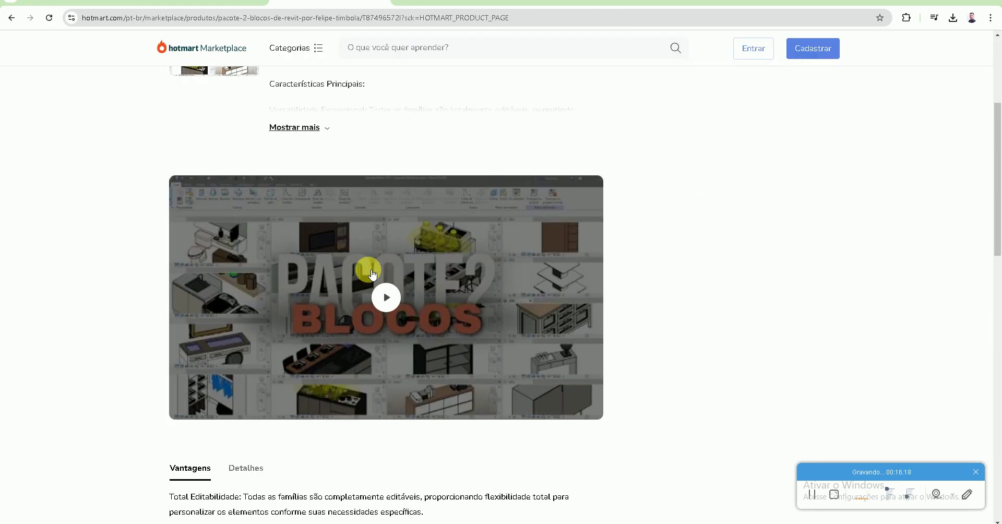
pyautogui.scroll(4, 382, 319)
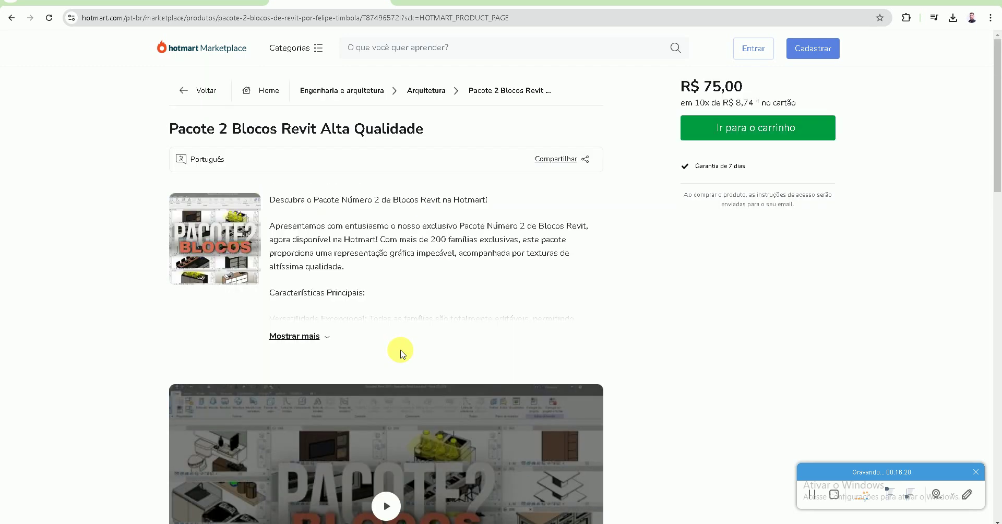
pyautogui.scroll(-5, 400, 354)
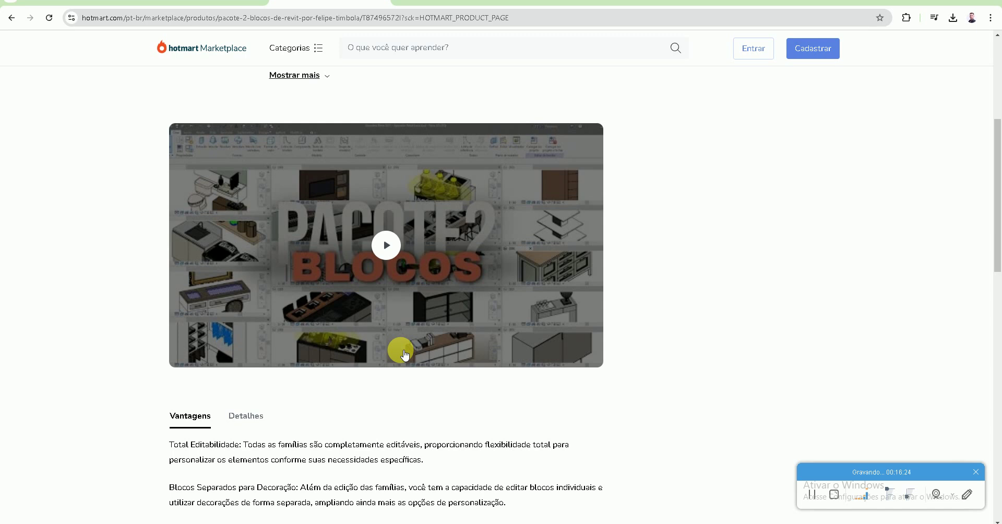
pyautogui.scroll(-4, 405, 355)
pyautogui.scroll(-7, 405, 355)
pyautogui.scroll(-5, 404, 355)
pyautogui.scroll(-5, 404, 354)
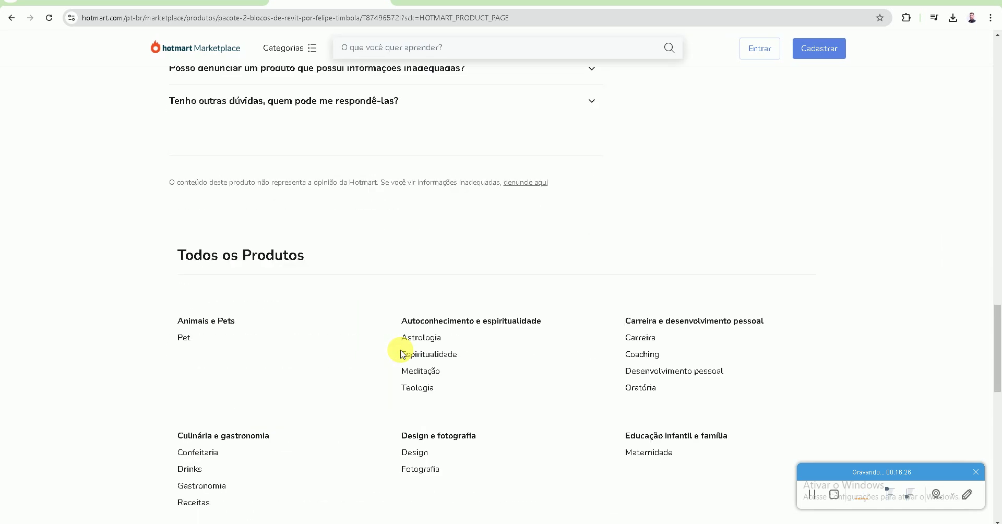
pyautogui.scroll(5, 402, 355)
pyautogui.scroll(3, 458, 349)
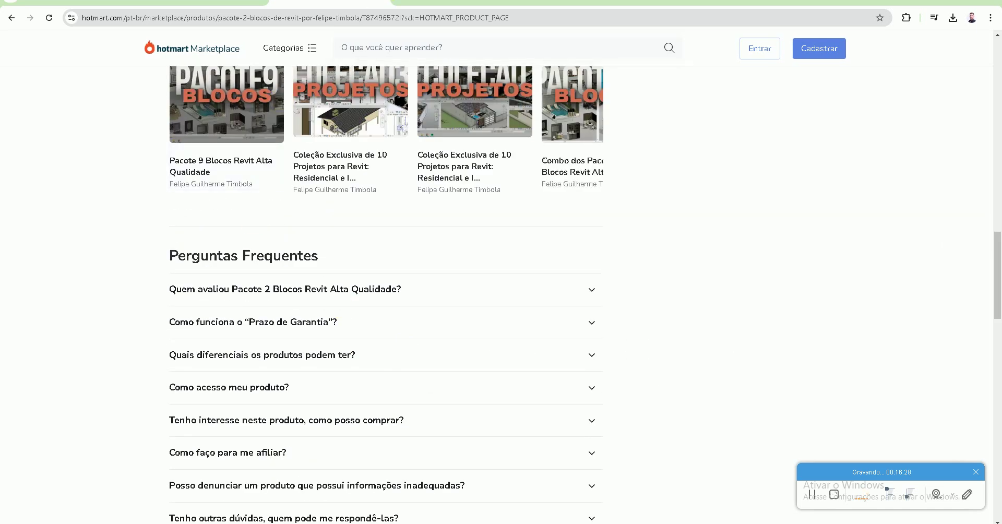
pyautogui.hotkey('ctrl', 'w')
# Close the about panel, then open and pause the 'DICA DE REPRESENTAÇÃO GRÁFICA 3D' video
pyautogui.click(168, 261)
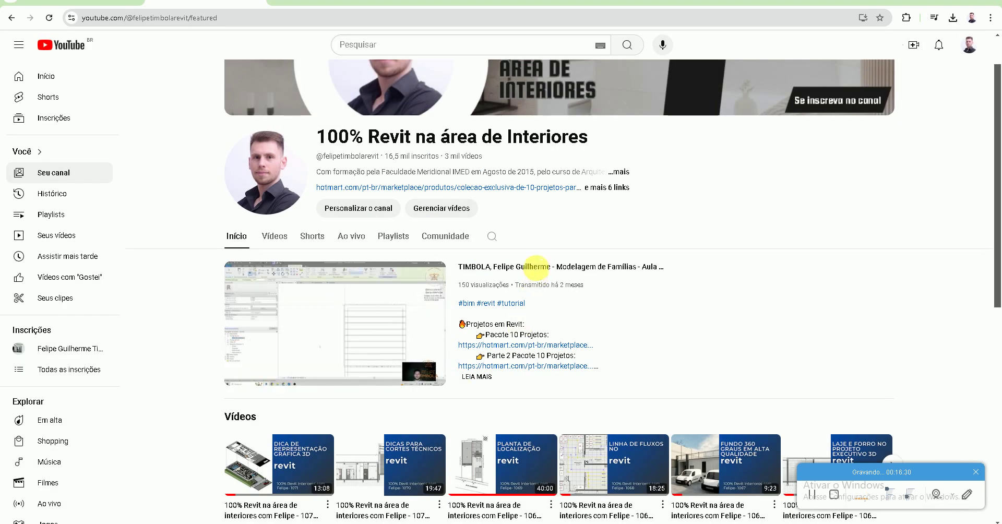
pyautogui.click(235, 376)
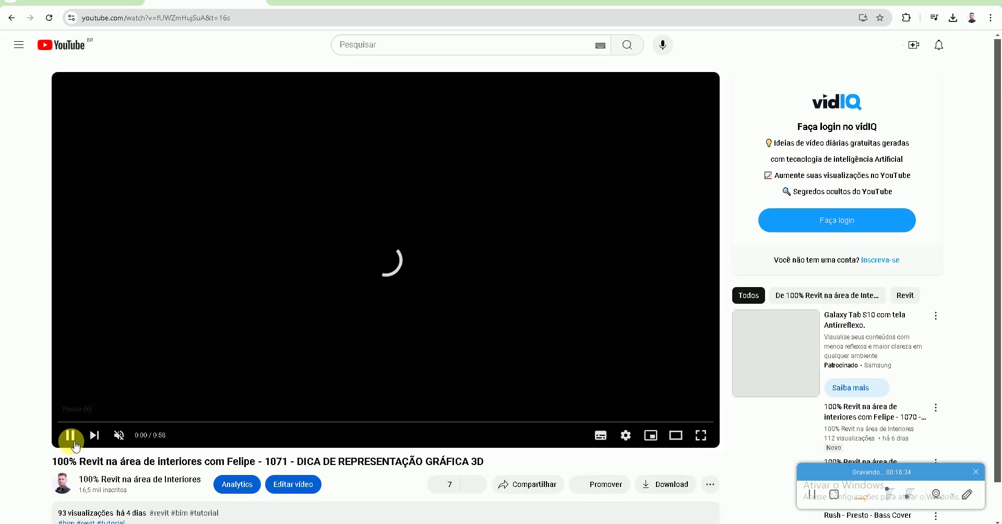
pyautogui.click(78, 435)
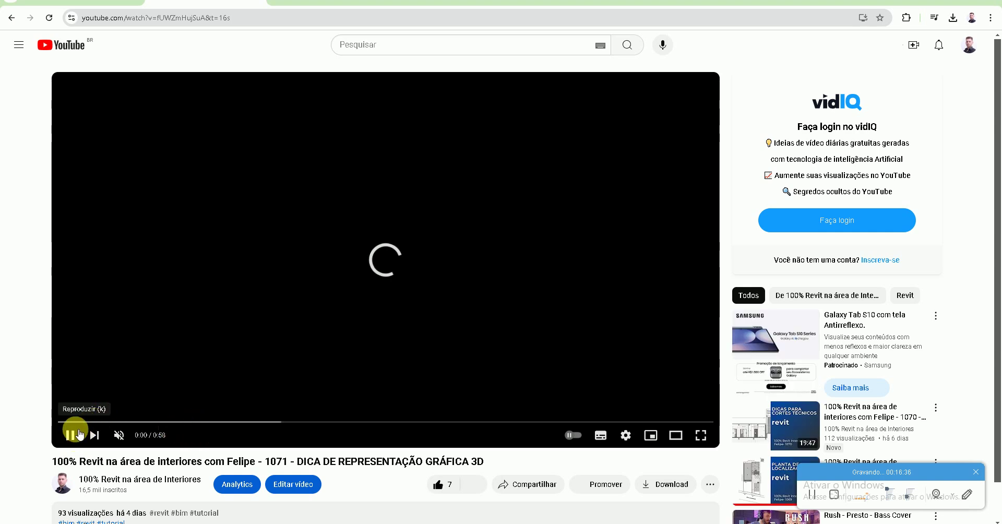
# Expand the video description, read through its Revit pack and course links, then go back to the channel
pyautogui.scroll(-1, 235, 441)
pyautogui.scroll(-4, 447, 399)
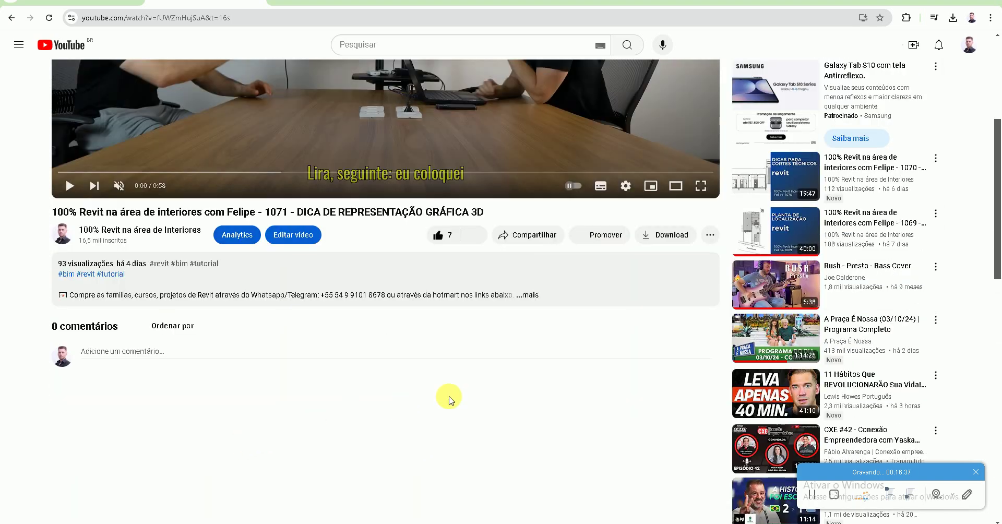
pyautogui.click(529, 296)
pyautogui.scroll(-3, 370, 340)
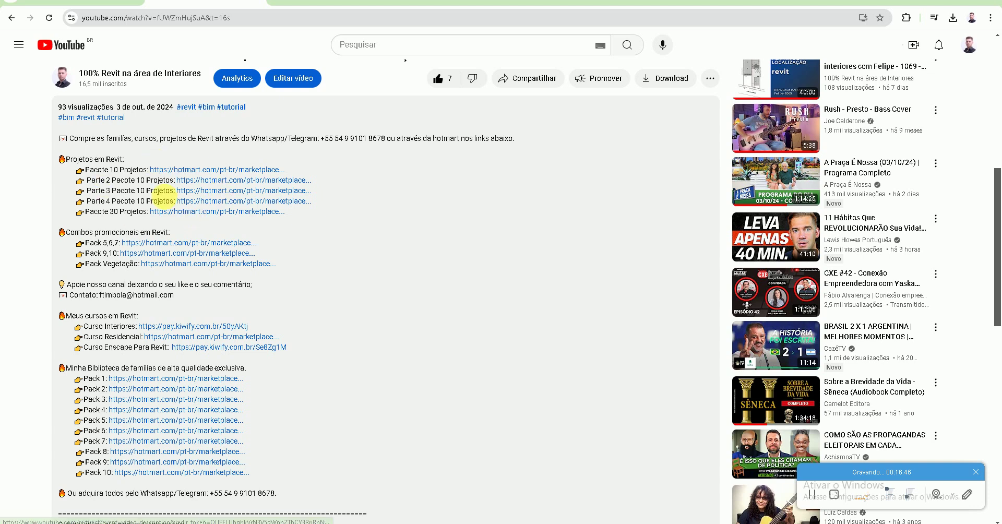
pyautogui.scroll(-1, 156, 259)
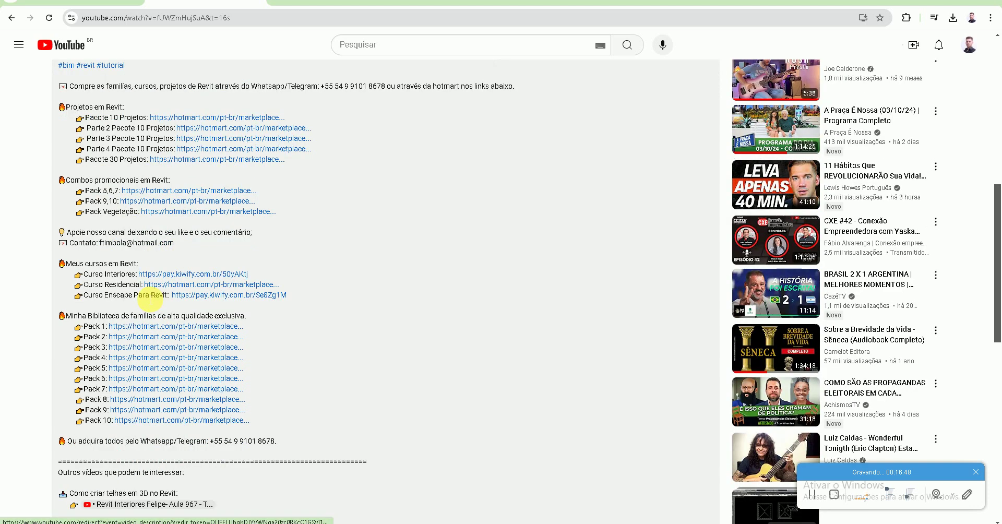
pyautogui.scroll(-1, 144, 277)
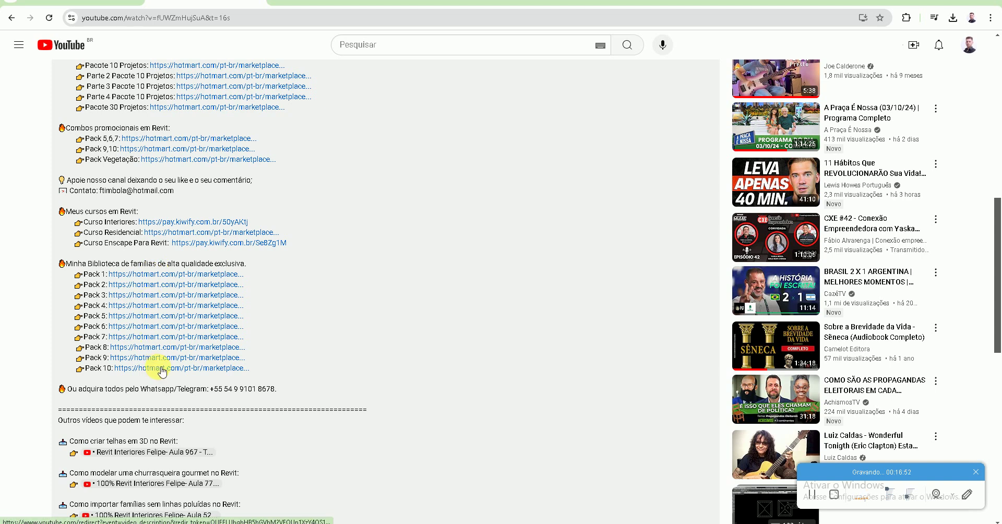
pyautogui.scroll(1, 177, 365)
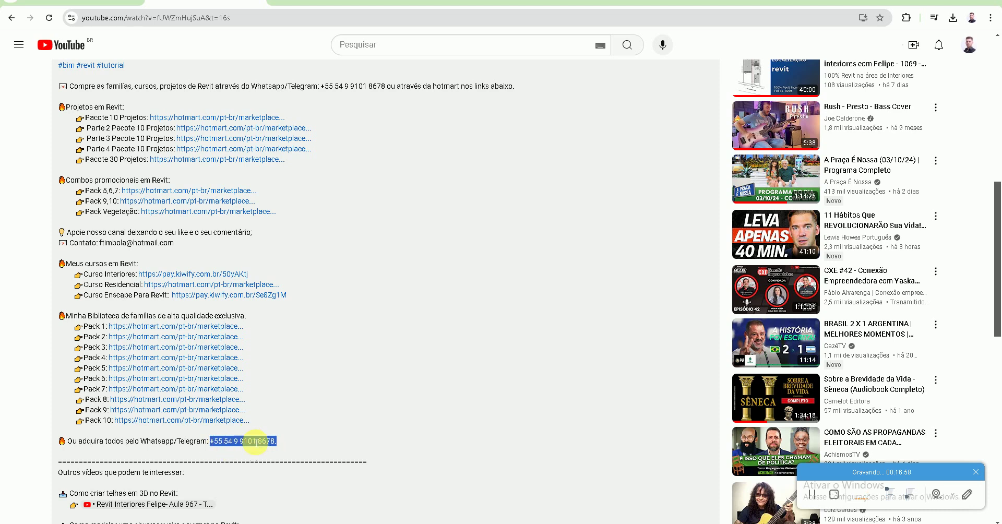
pyautogui.click(269, 385)
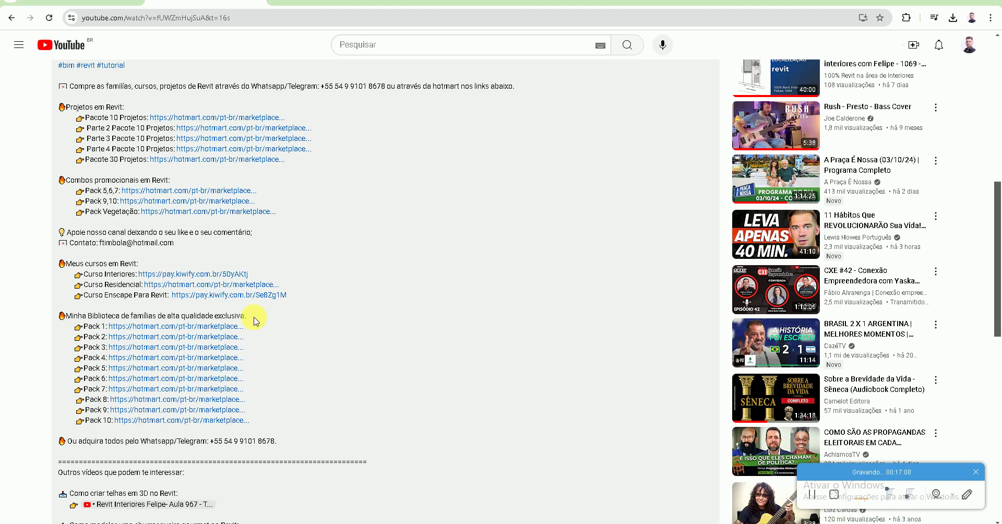
pyautogui.hotkey('alt', 'Left')
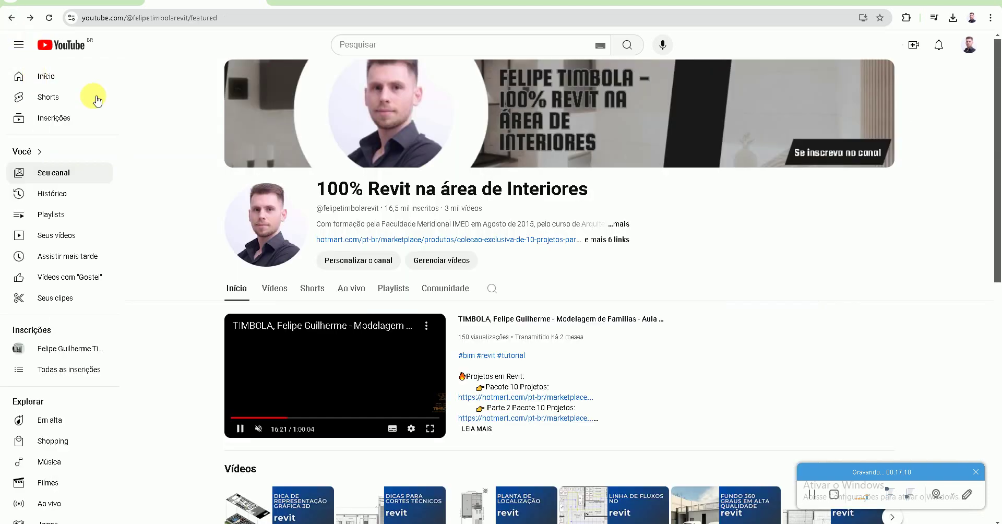
# Open the 'Instagram Blocos de Revit' link from the channel's Sobre links
pyautogui.click(610, 241)
pyautogui.scroll(-1, 496, 276)
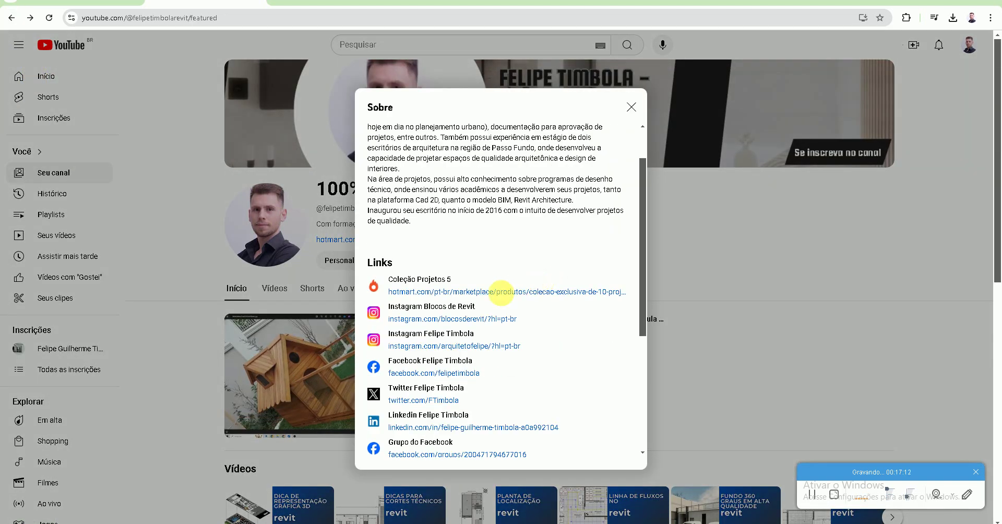
pyautogui.scroll(-1, 493, 261)
pyautogui.click(488, 269)
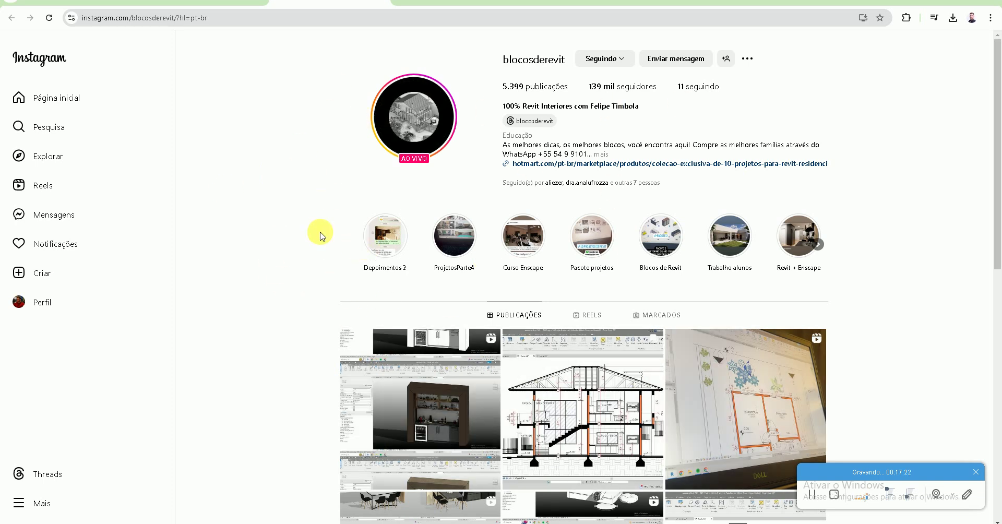
# Scroll through the blocosderevit Instagram post grid
pyautogui.scroll(-2, 320, 236)
pyautogui.scroll(-2, 320, 236)
pyautogui.scroll(-6, 320, 235)
pyautogui.scroll(-4, 320, 236)
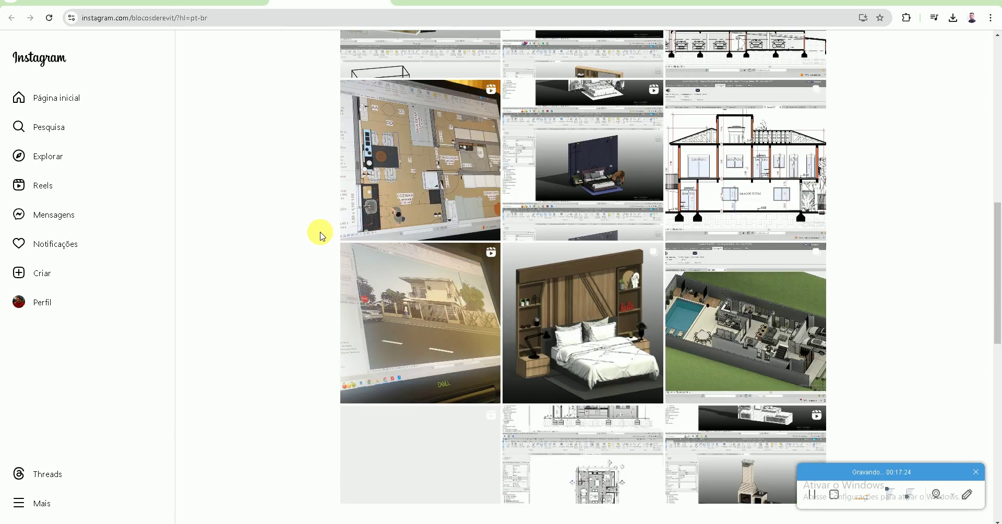
pyautogui.scroll(-2, 320, 236)
pyautogui.scroll(-2, 319, 236)
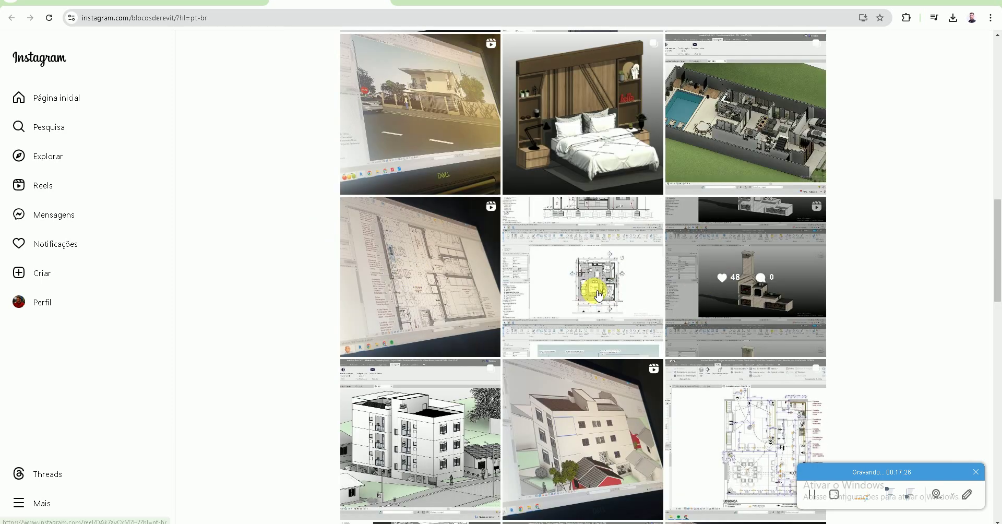
pyautogui.scroll(4, 390, 306)
pyautogui.scroll(6, 412, 320)
pyautogui.scroll(6, 444, 318)
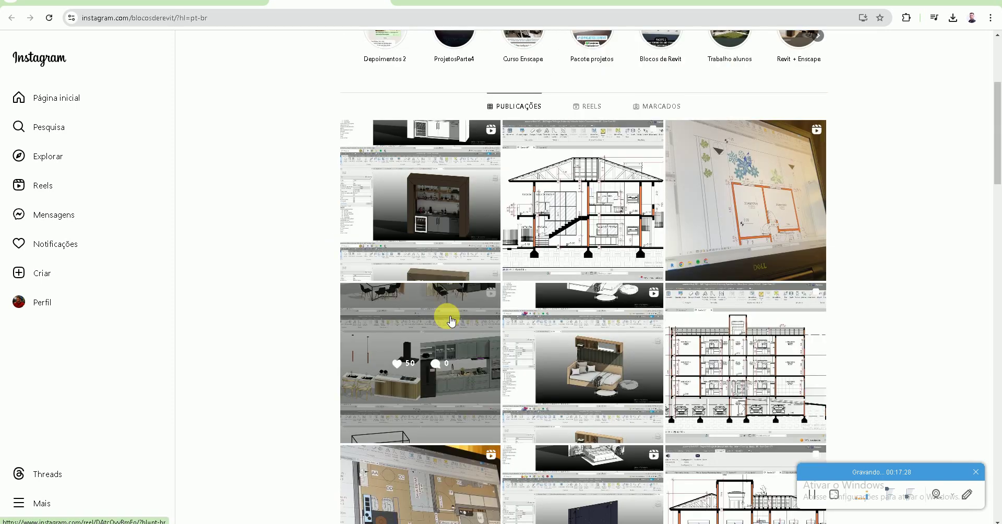
pyautogui.scroll(4, 452, 315)
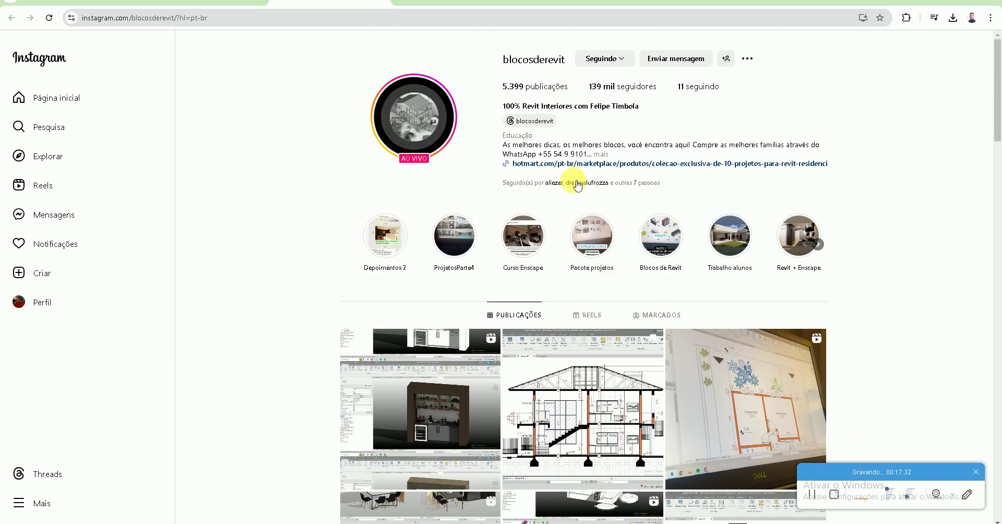
pyautogui.scroll(-4, 524, 330)
pyautogui.scroll(-1, 523, 330)
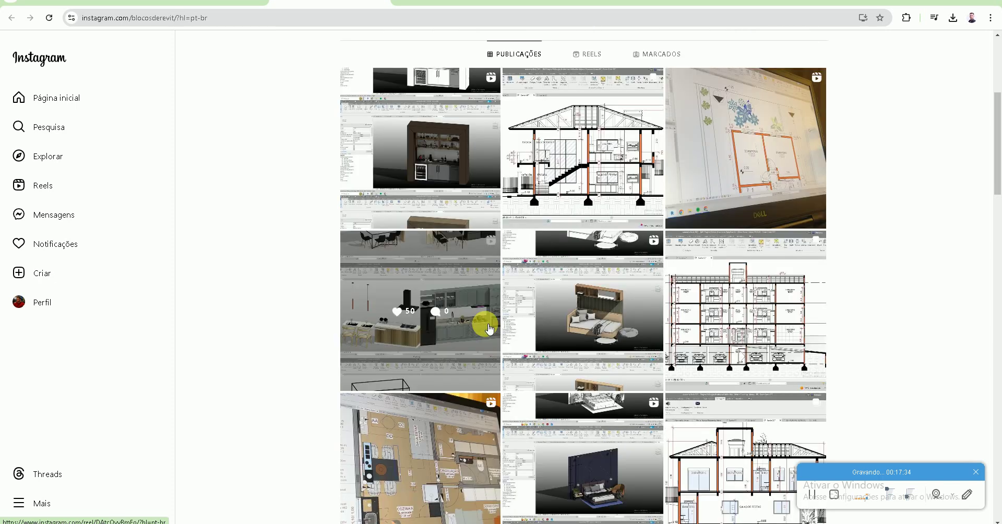
pyautogui.scroll(-2, 483, 322)
pyautogui.scroll(-2, 458, 329)
pyautogui.scroll(-3, 416, 327)
pyautogui.scroll(-4, 402, 330)
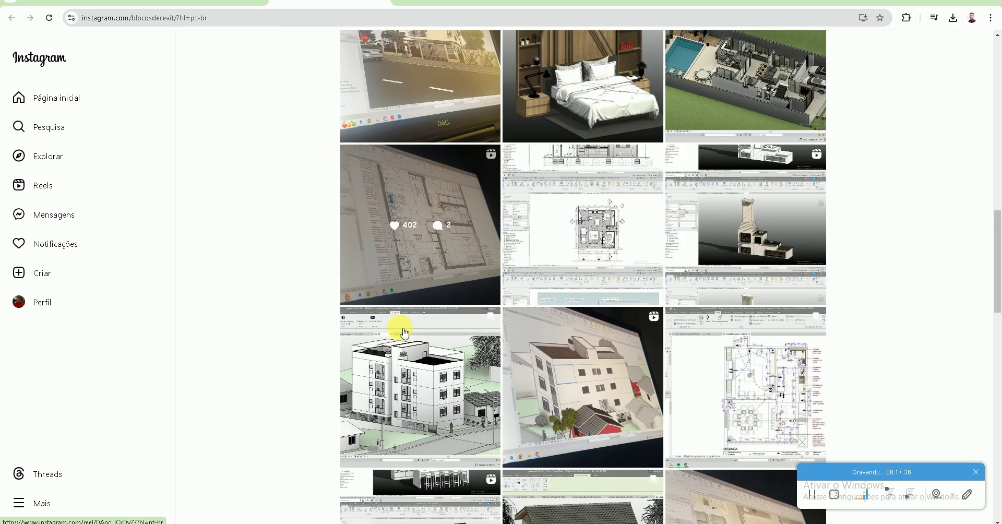
pyautogui.scroll(-1, 522, 337)
pyautogui.scroll(-2, 444, 292)
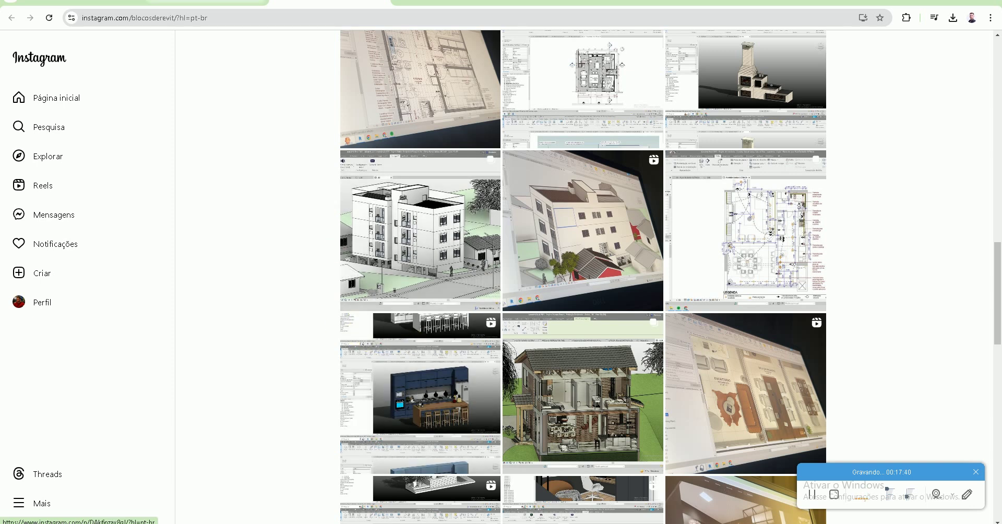
# Back on YouTube, open the 'Instagram Felipe Timbola' link and browse the arquitetofelipe profile
pyautogui.hotkey('ctrl', 'w')
pyautogui.click(421, 300)
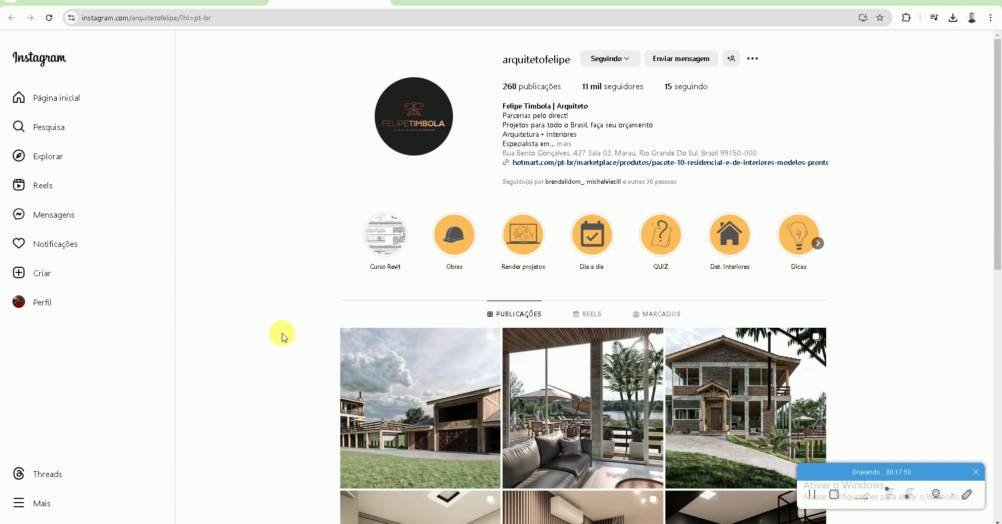
pyautogui.scroll(-5, 282, 336)
pyautogui.scroll(-4, 282, 337)
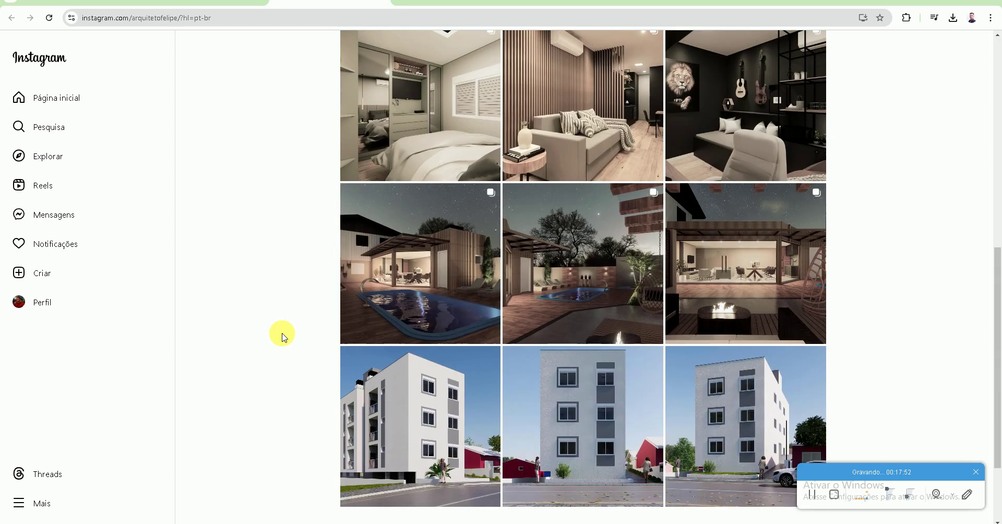
pyautogui.scroll(4, 283, 337)
pyautogui.scroll(5, 282, 337)
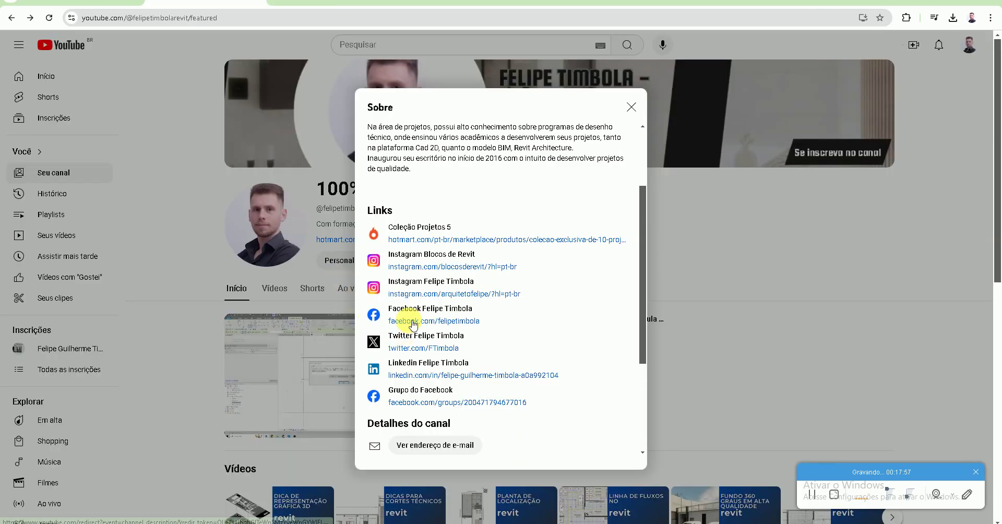
# Browse the studio's Facebook page posts, then open the architect's LinkedIn profile from the YouTube links
pyautogui.click(412, 325)
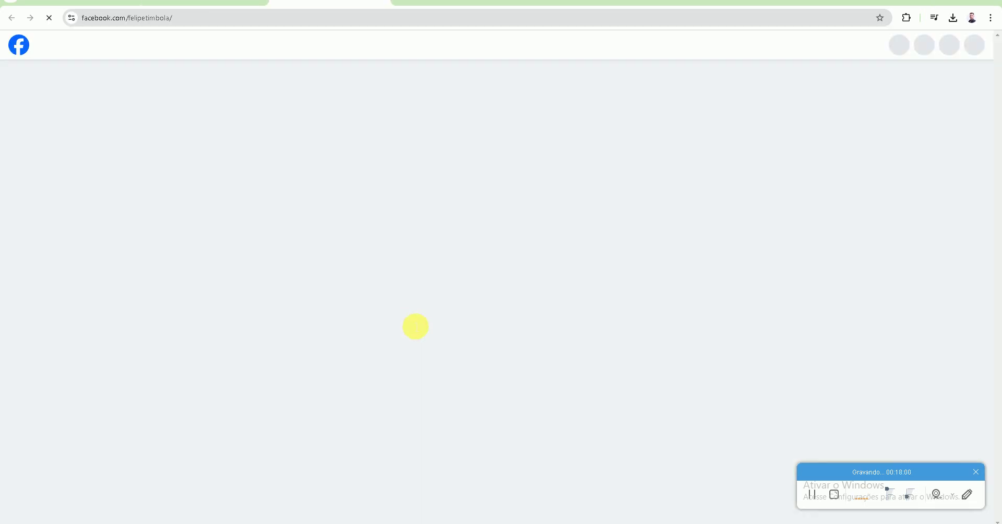
pyautogui.scroll(-3, 415, 329)
pyautogui.scroll(-4, 551, 372)
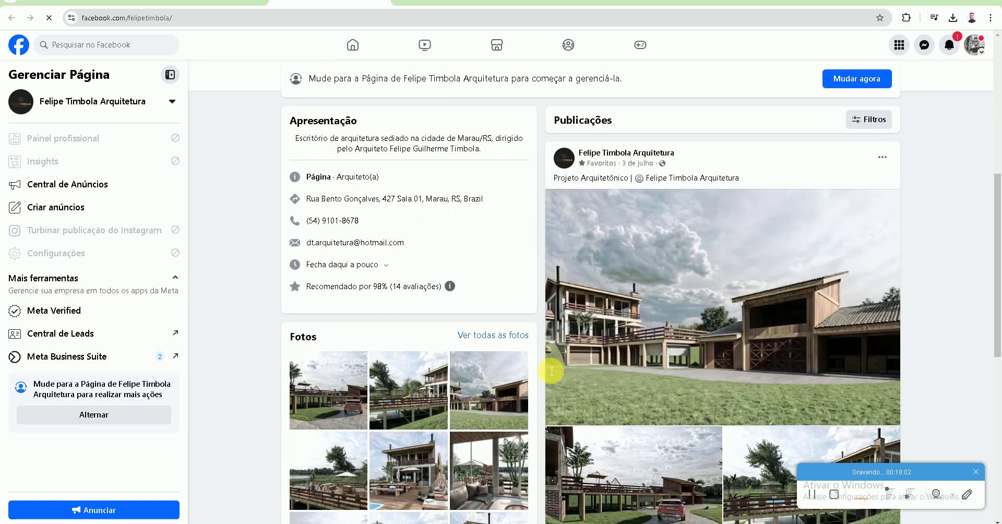
pyautogui.scroll(-2, 605, 397)
pyautogui.scroll(4, 621, 374)
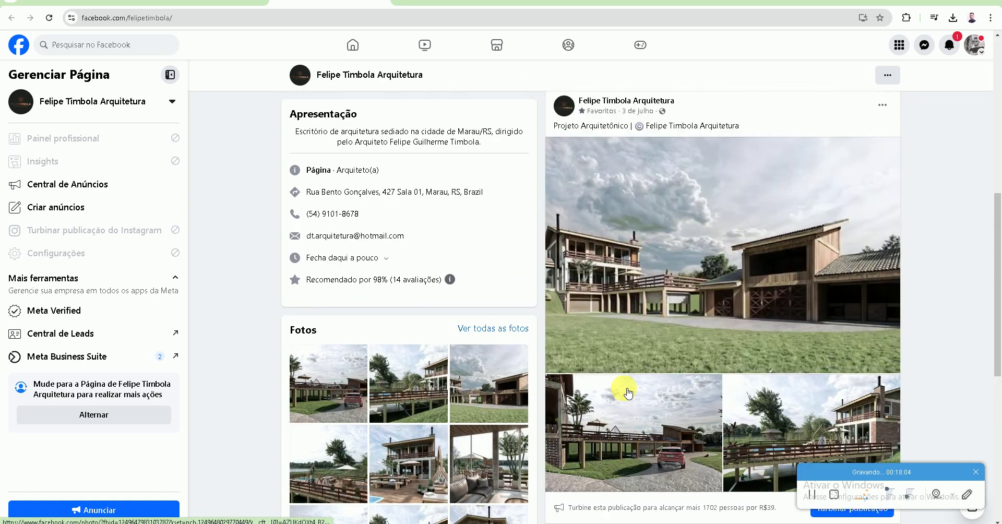
pyautogui.scroll(-1, 621, 380)
pyautogui.scroll(-8, 624, 386)
pyautogui.scroll(-4, 628, 393)
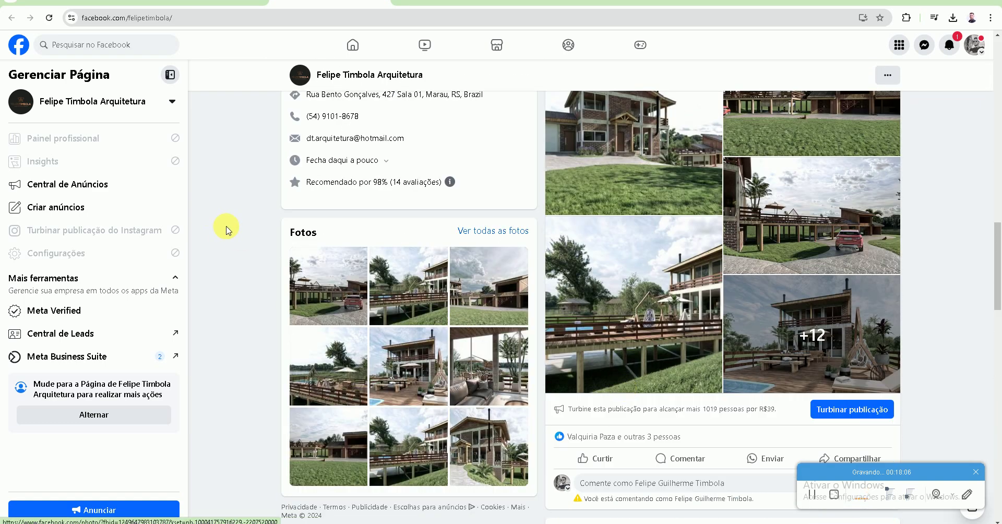
pyautogui.click(206, 3)
pyautogui.click(428, 373)
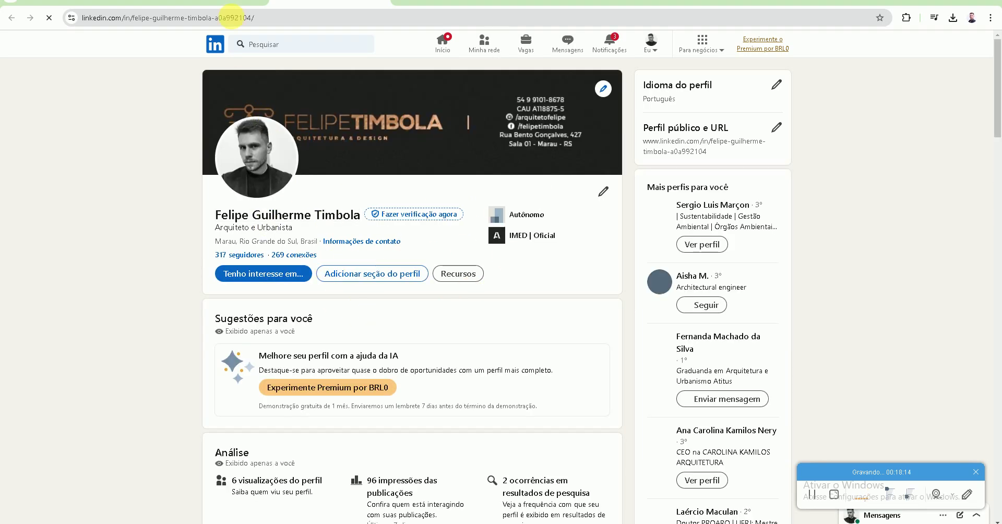
# Close the LinkedIn tab and dismiss the Sobre dialog on the '100% Revit na área de Interiores' channel page
pyautogui.hotkey('ctrl', 'w')
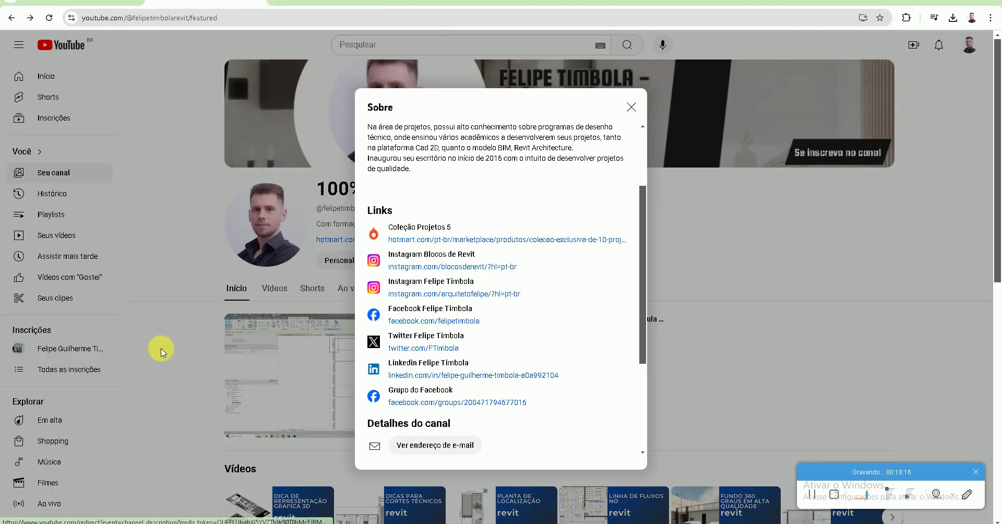
pyautogui.click(179, 362)
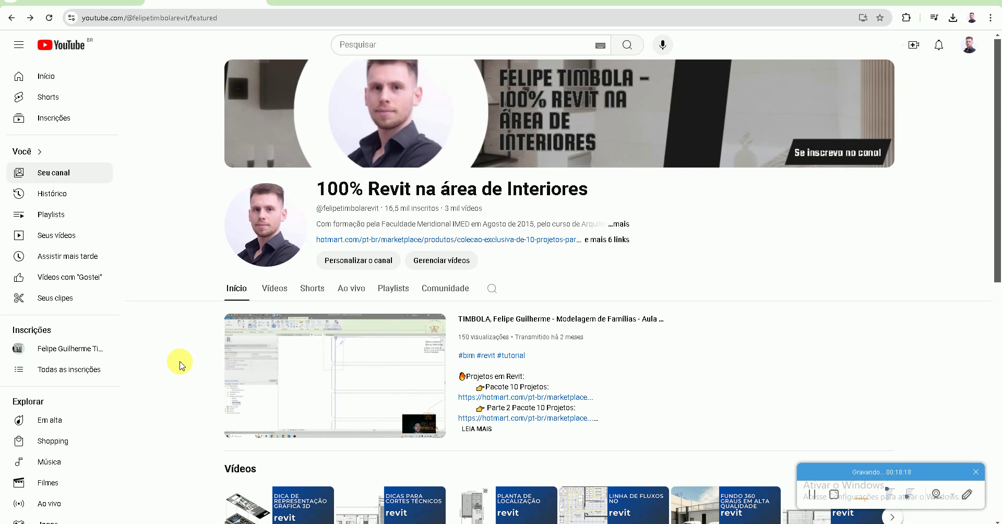